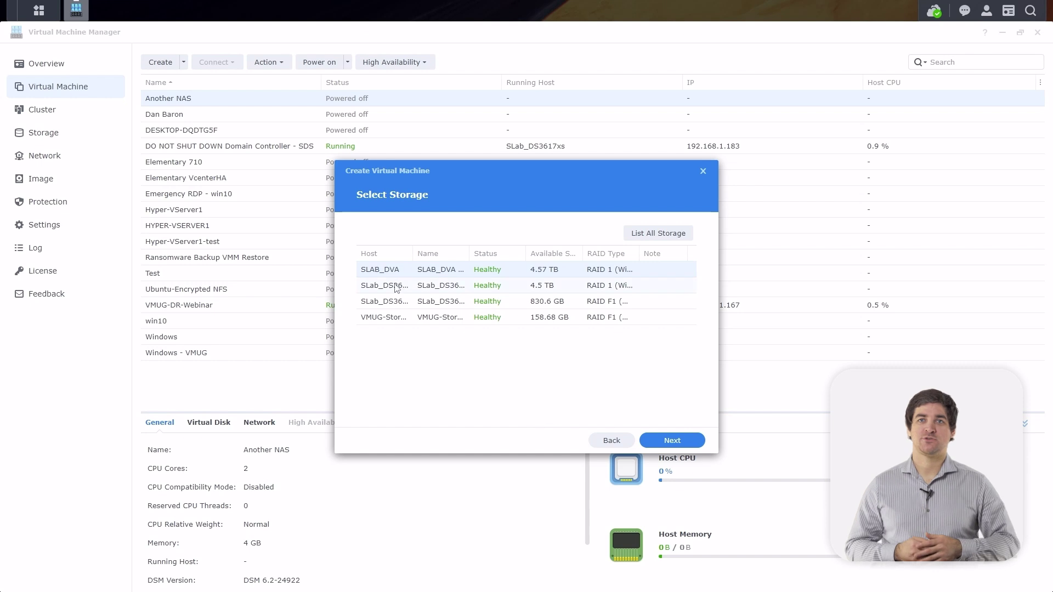
# - Name the new virtual machine 'Domain Controller'
pyautogui.click(668, 442)
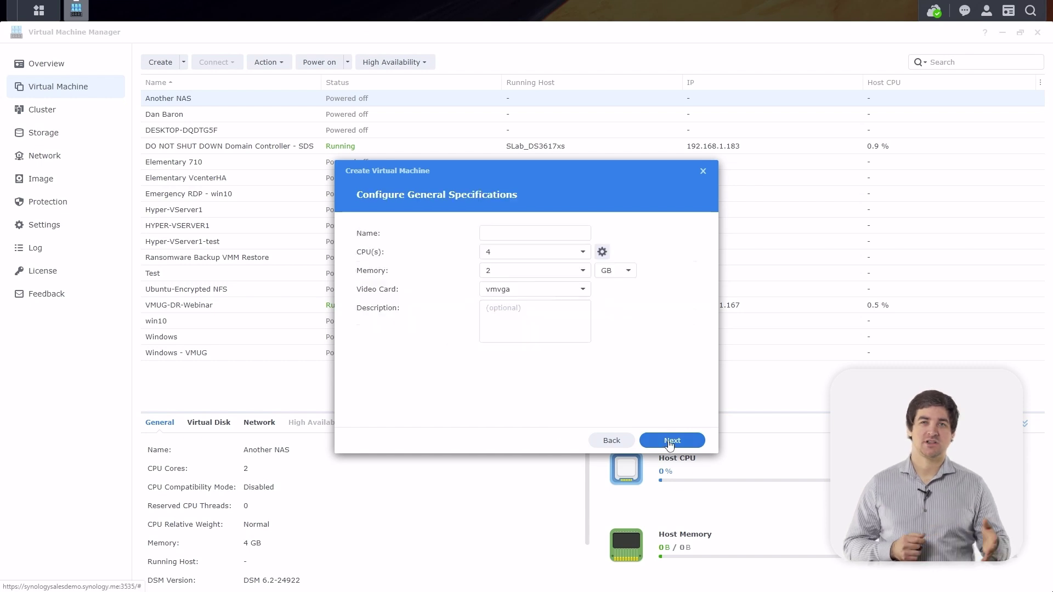
pyautogui.click(497, 233)
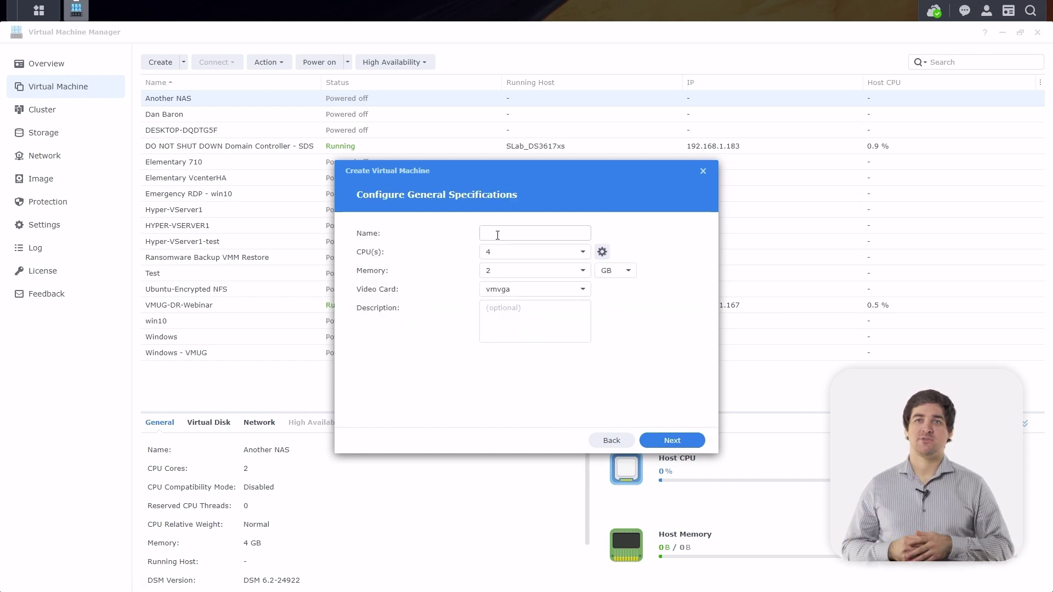
pyautogui.write('Domain Controller')
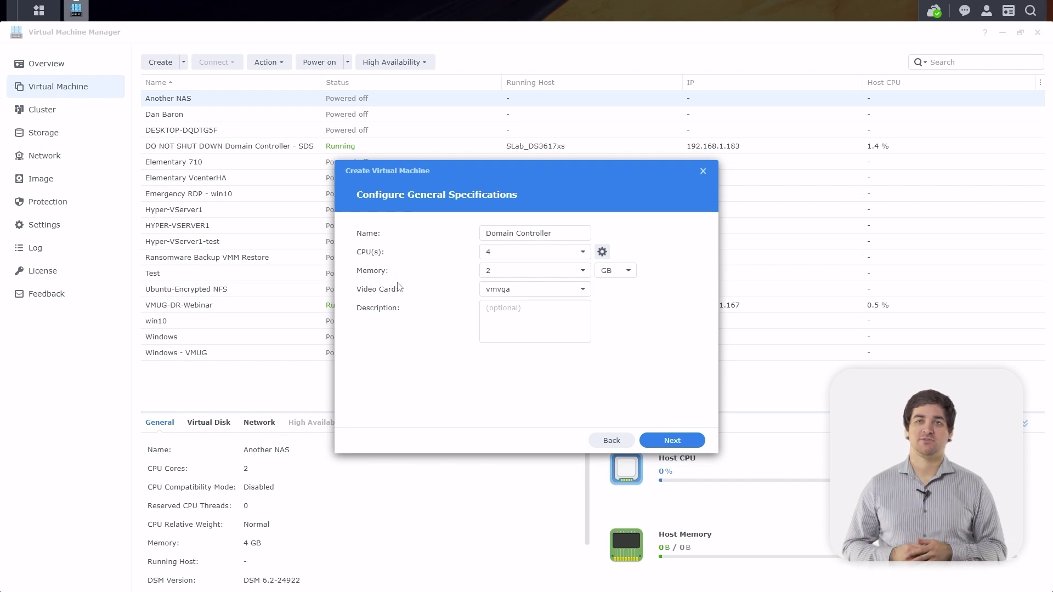
# - Give Virtual Disk 1 a size of 40 GB
pyautogui.click(674, 440)
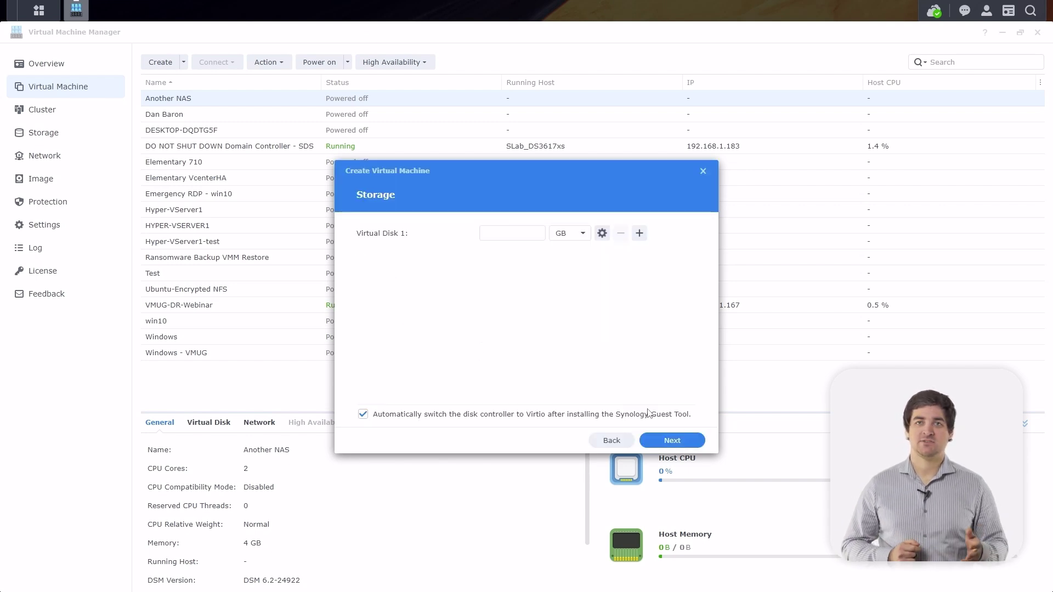
pyautogui.click(508, 238)
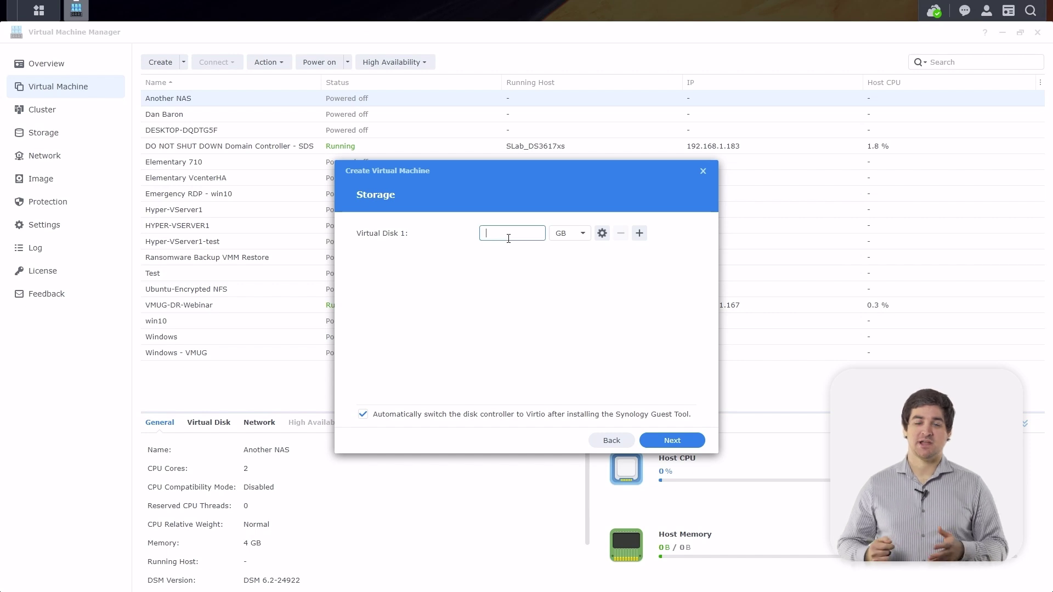
pyautogui.write('40')
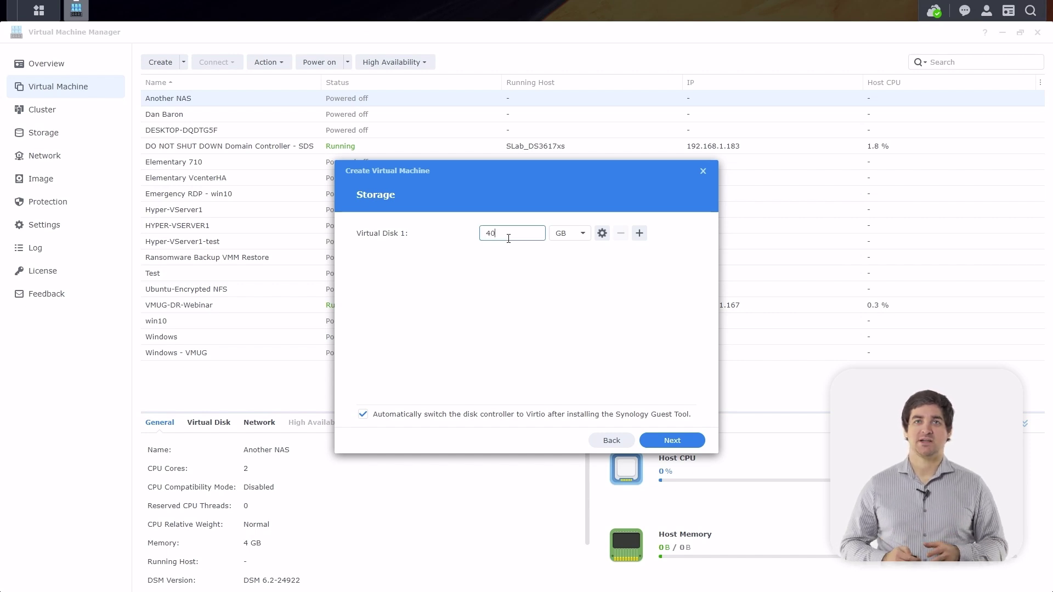
pyautogui.click(678, 442)
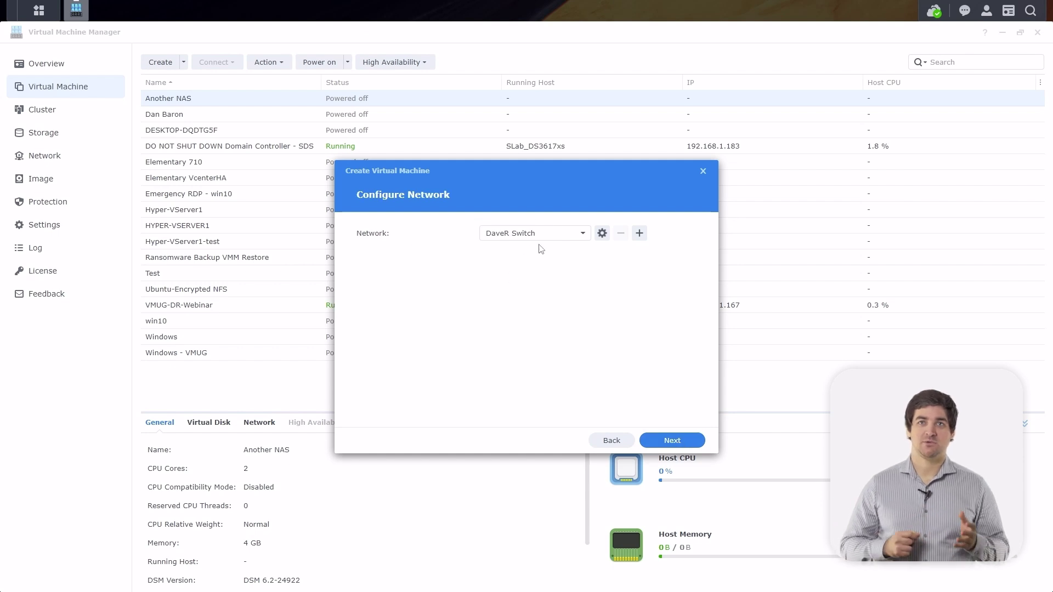
# - Keep the network settings and boot the VM from the Windows Server 2016 ISO
pyautogui.click(677, 442)
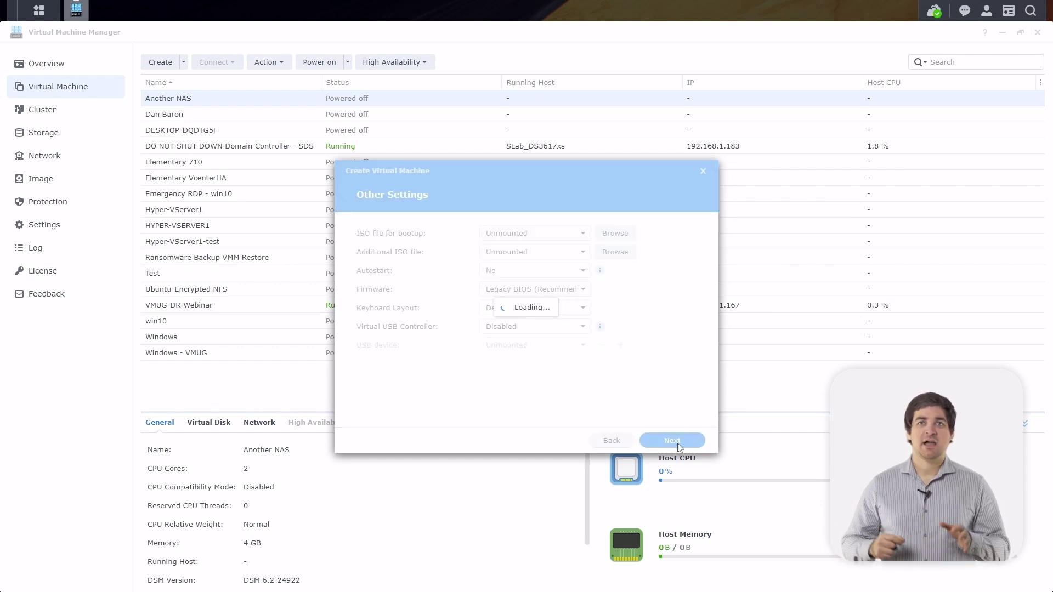
pyautogui.click(584, 238)
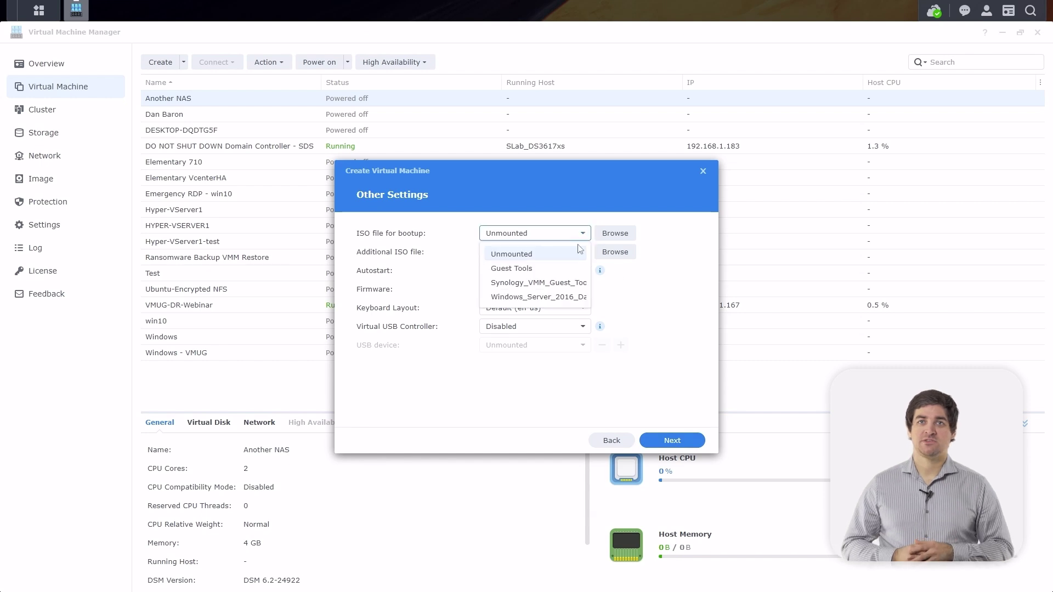
pyautogui.click(549, 299)
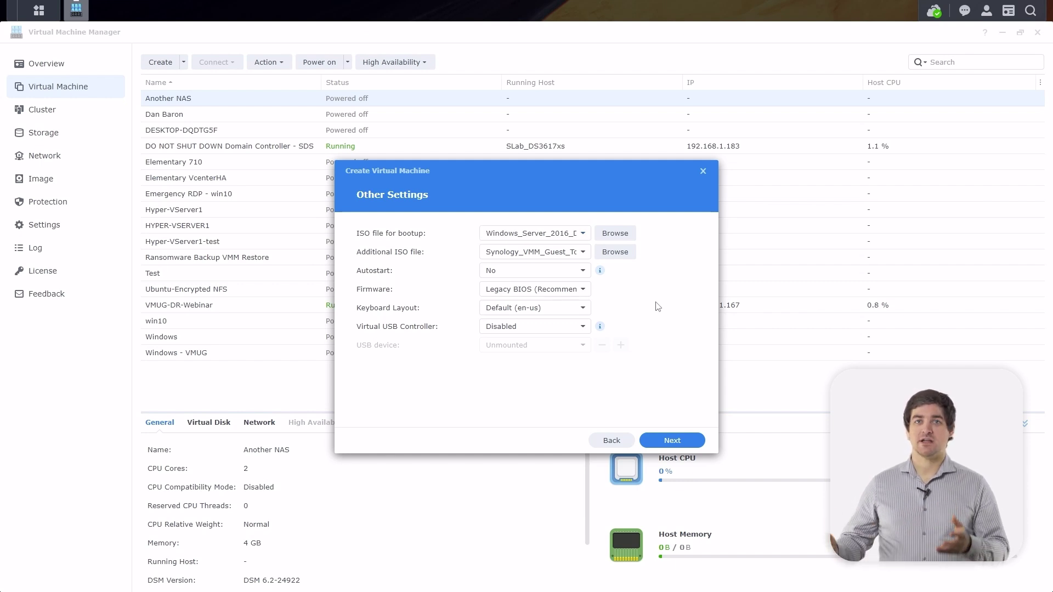
# - Allow one domain user to manage the VM's power
pyautogui.click(670, 442)
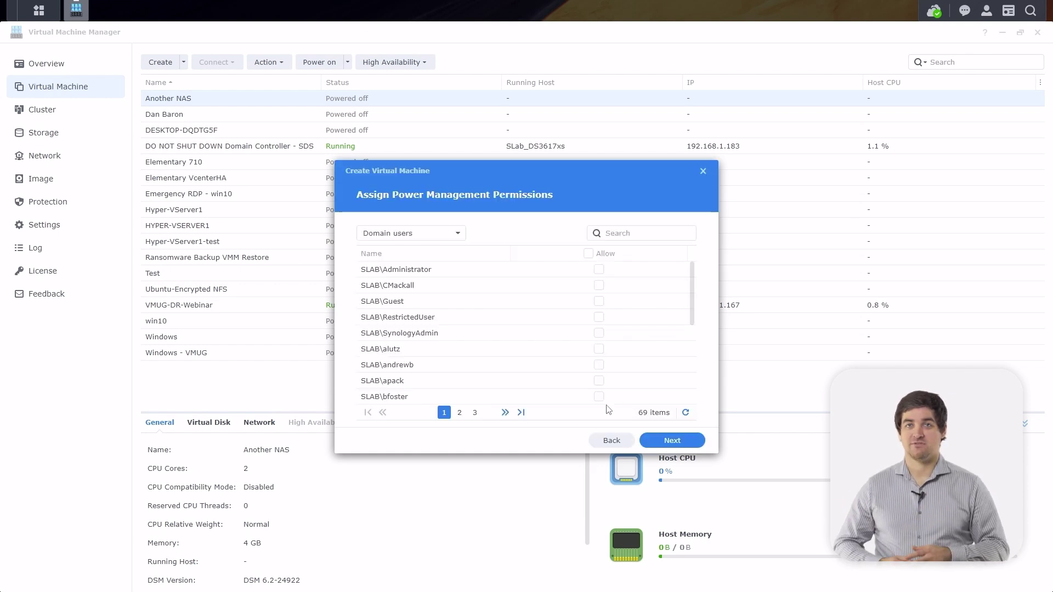
pyautogui.scroll(-1, 489, 377)
pyautogui.click(599, 396)
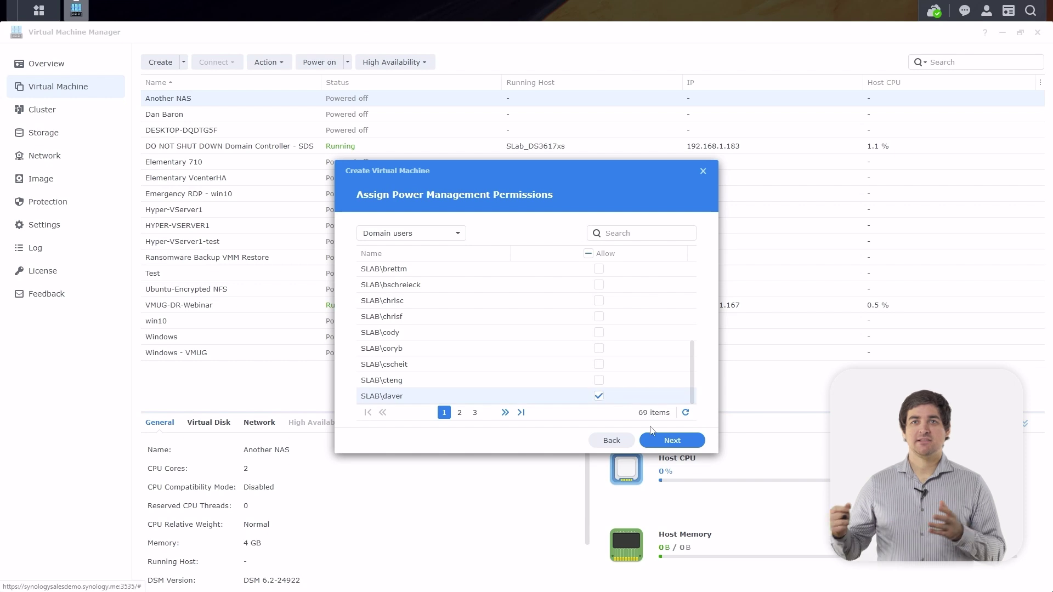
# - Enable 'Power on after creation' and finish creating the Domain Controller VM
pyautogui.click(671, 441)
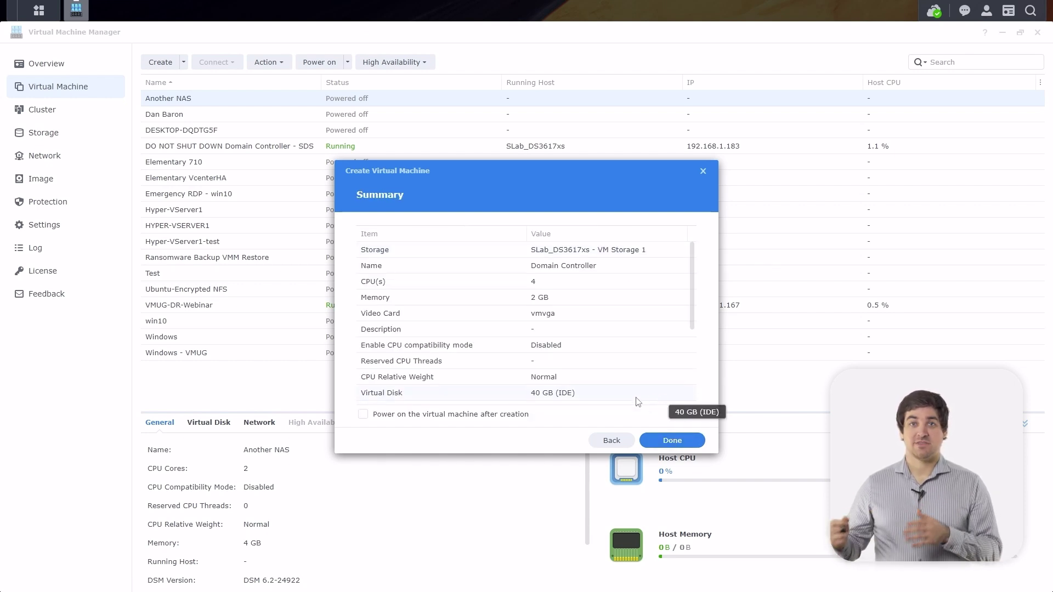
pyautogui.click(363, 415)
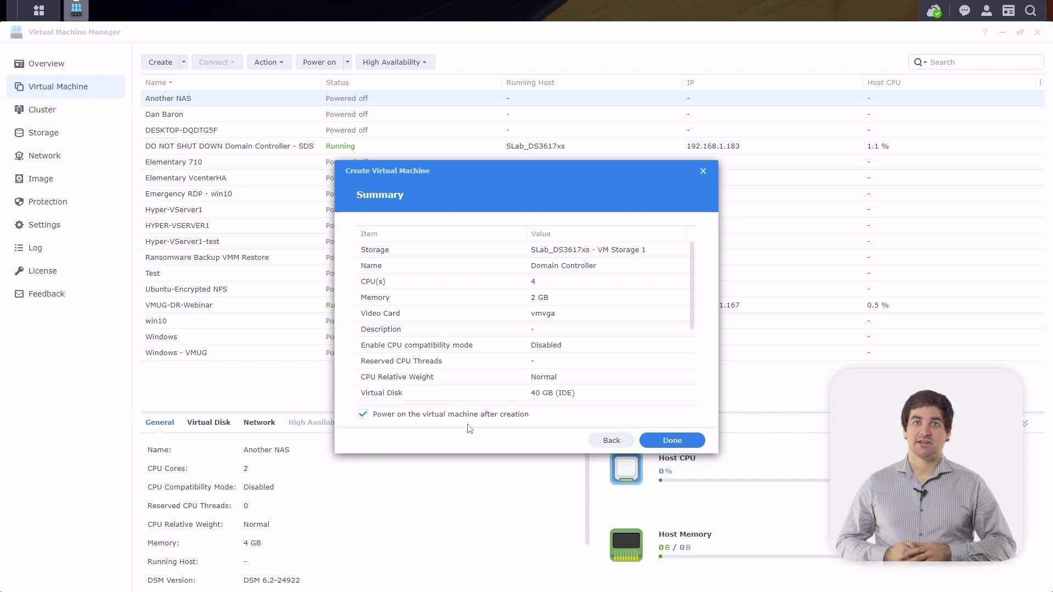
pyautogui.click(672, 445)
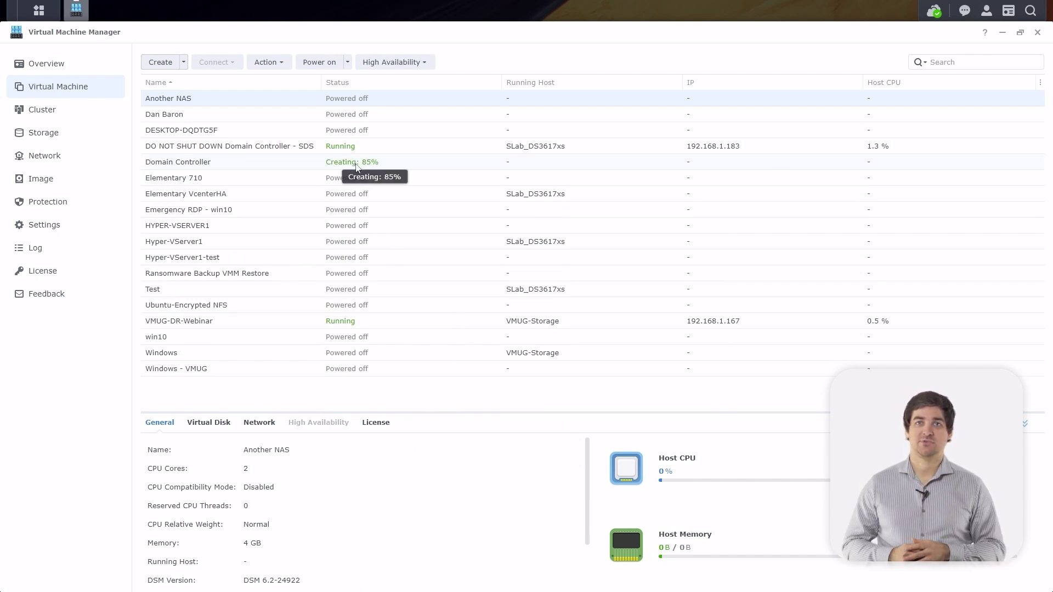
# - Connect to the running Domain Controller VM's console, then return to the Protection page
pyautogui.click(392, 165)
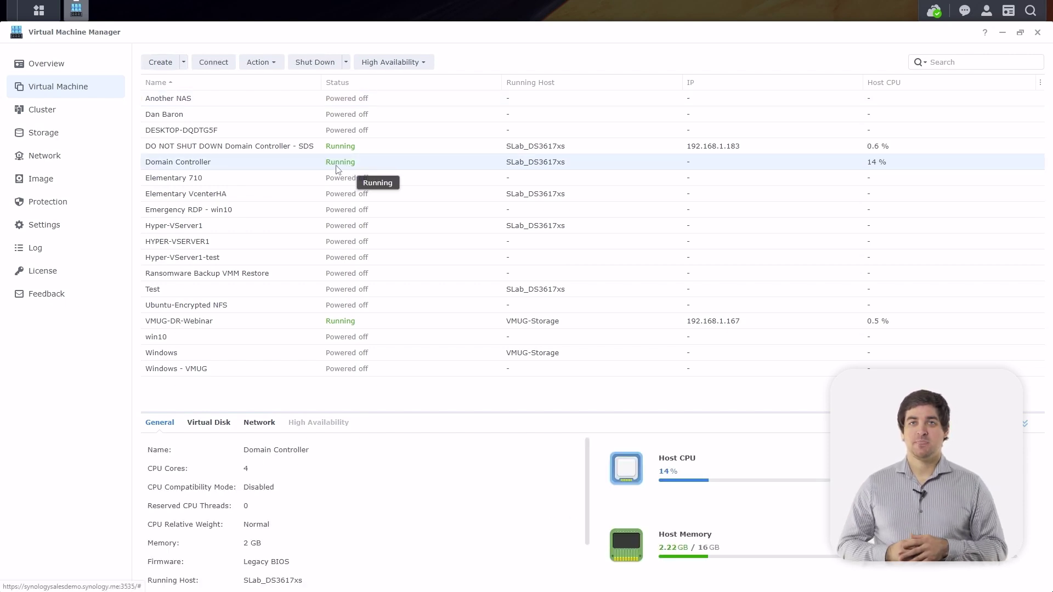
pyautogui.click(215, 63)
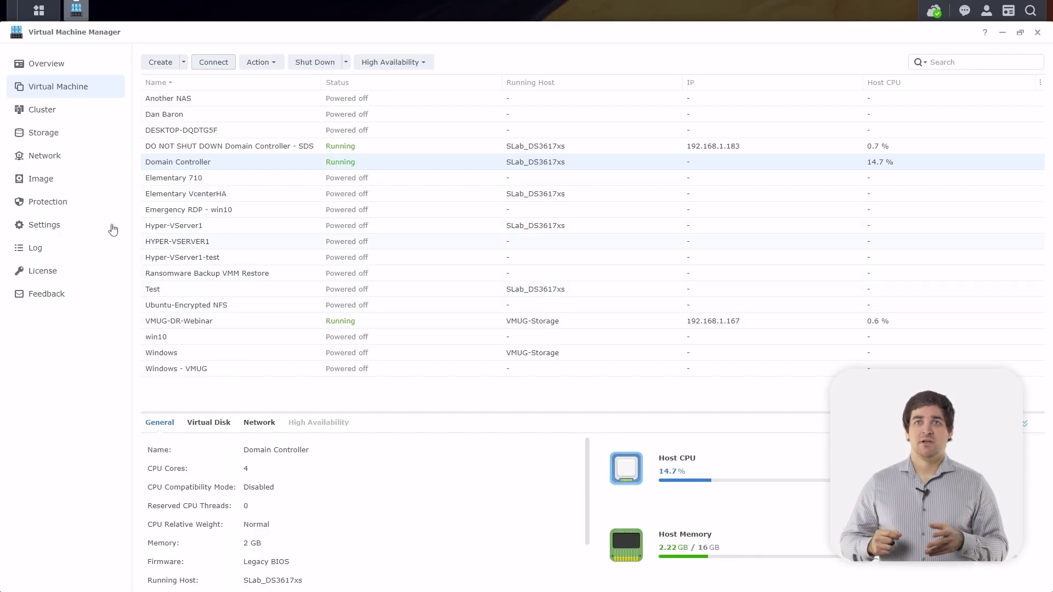
pyautogui.click(55, 211)
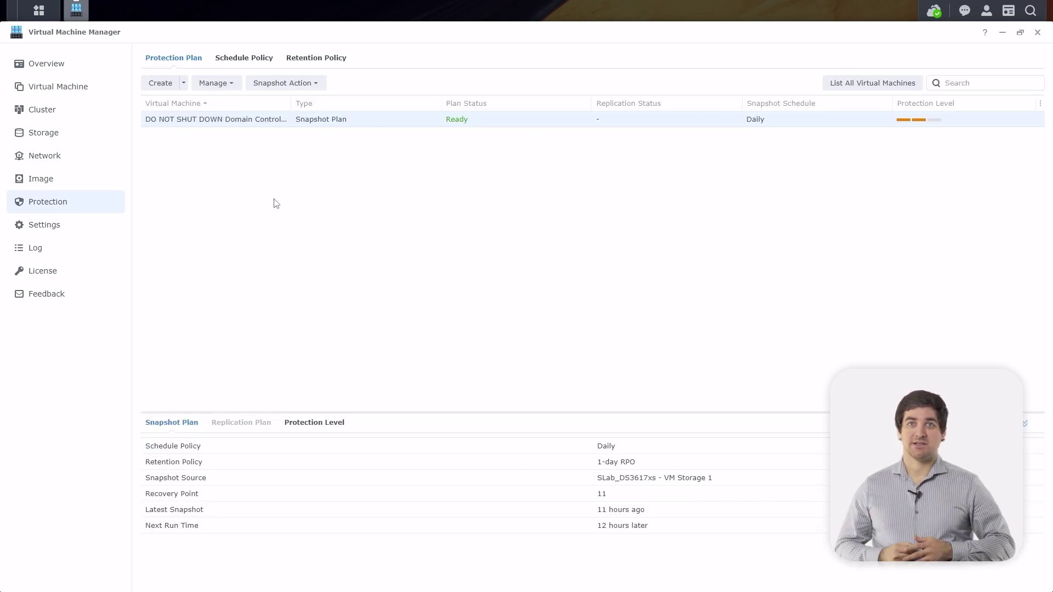
# - List all virtual machines and start a Local Snapshot protection plan for Domain Controller
pyautogui.click(848, 83)
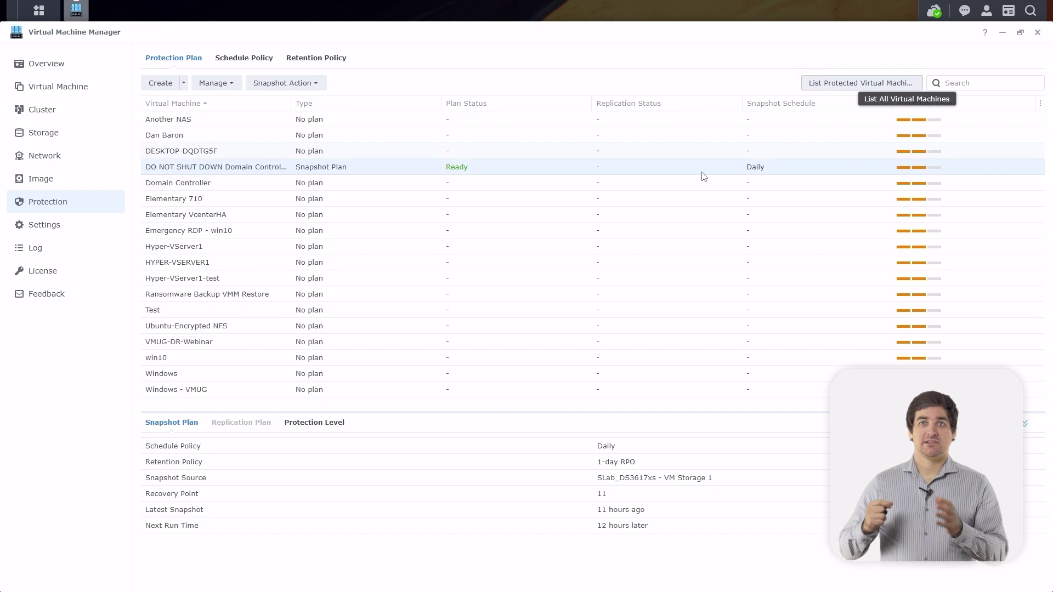
pyautogui.click(207, 187)
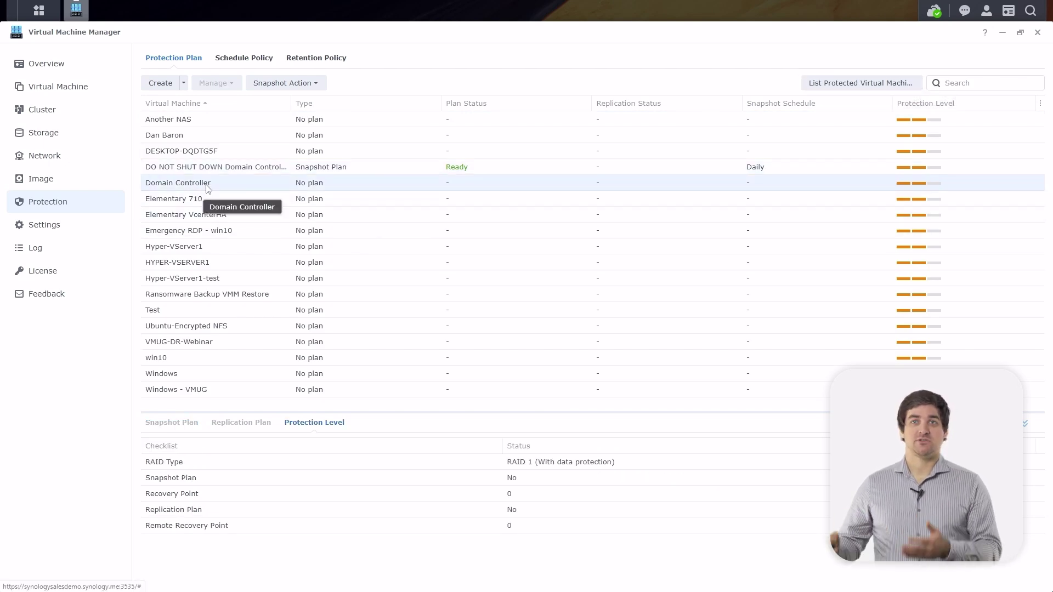
pyautogui.click(177, 84)
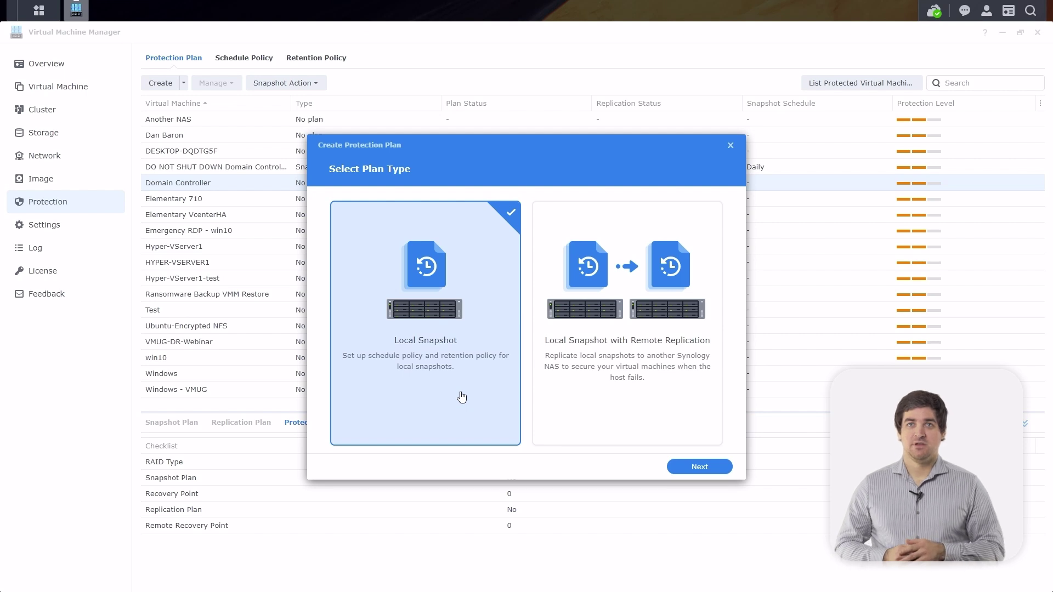
pyautogui.click(698, 468)
# - Include Domain Controller in the plan and apply the Daily snapshot schedule policy
pyautogui.click(349, 291)
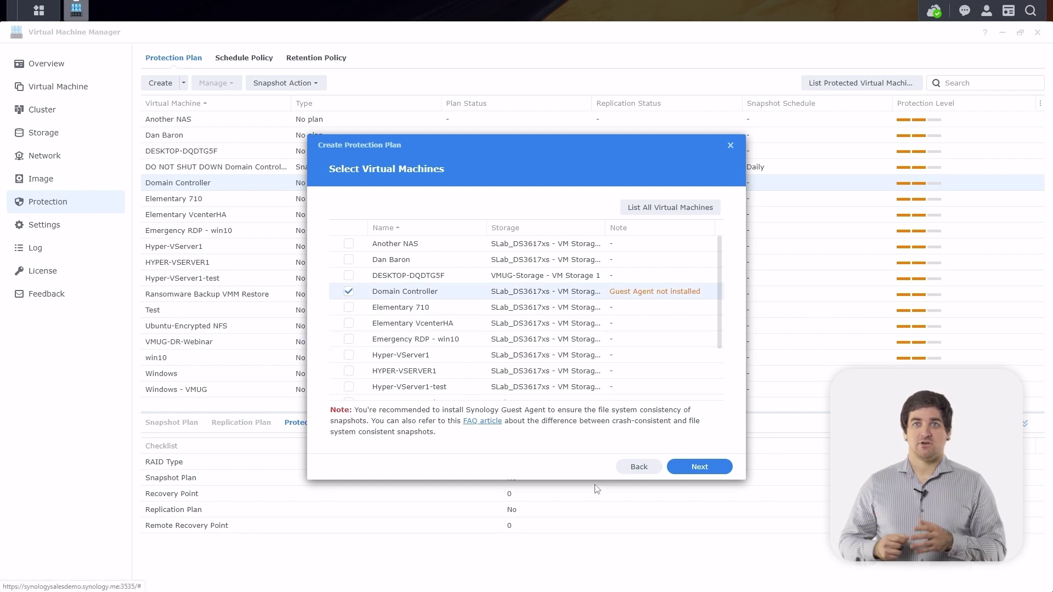
pyautogui.click(704, 473)
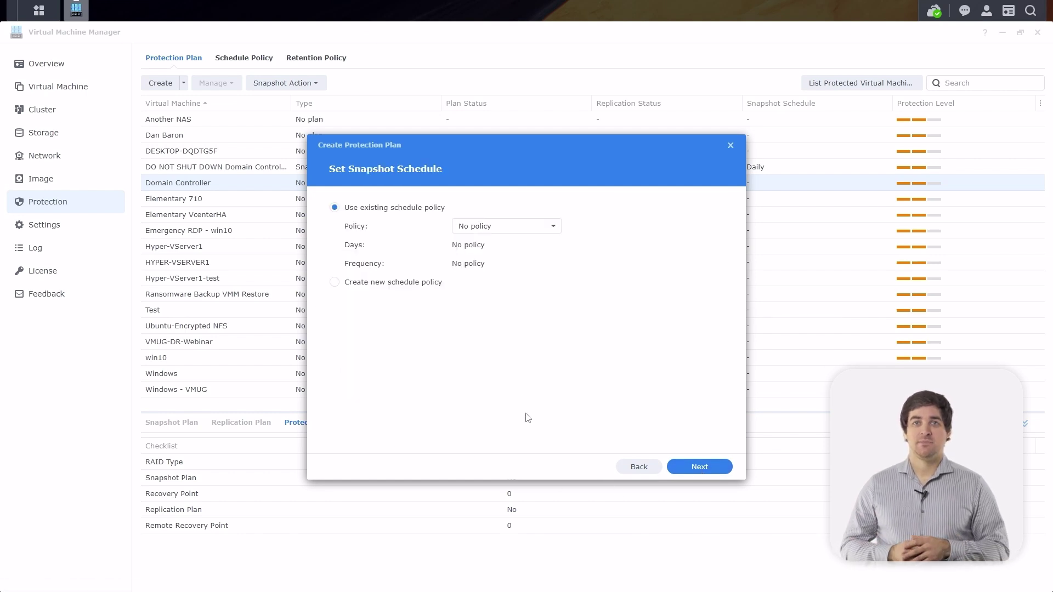
pyautogui.click(554, 230)
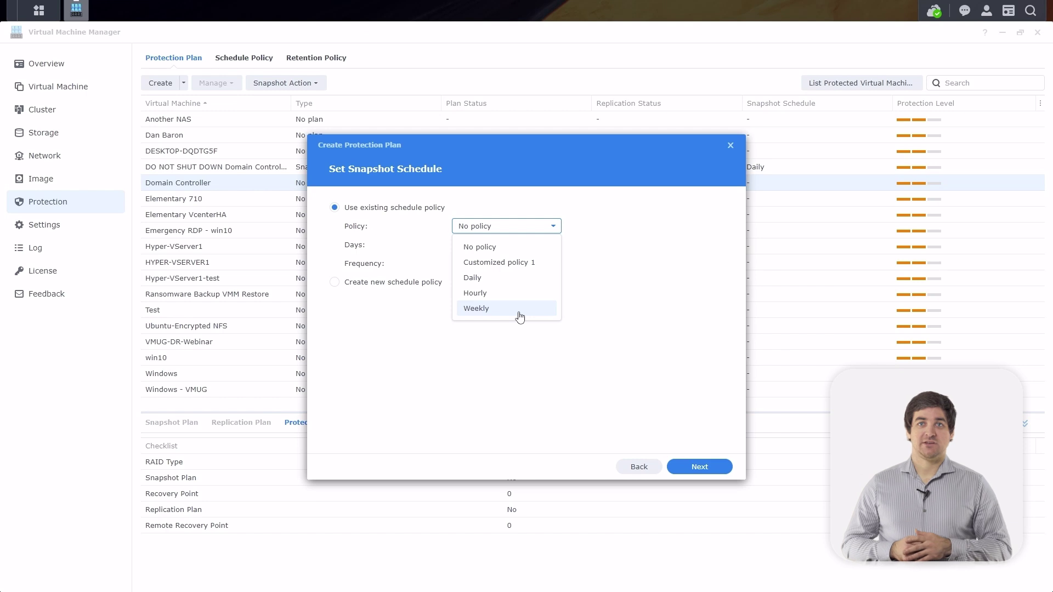
pyautogui.click(524, 279)
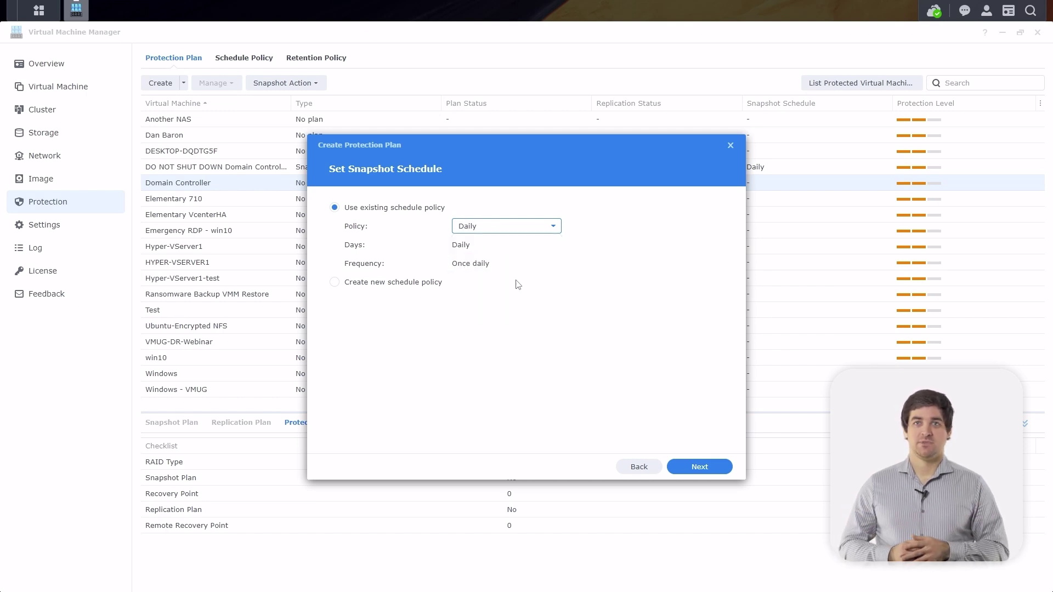
pyautogui.click(698, 469)
# - Retain snapshots with the 1-day RPO policy and create the protection plan
pyautogui.click(552, 232)
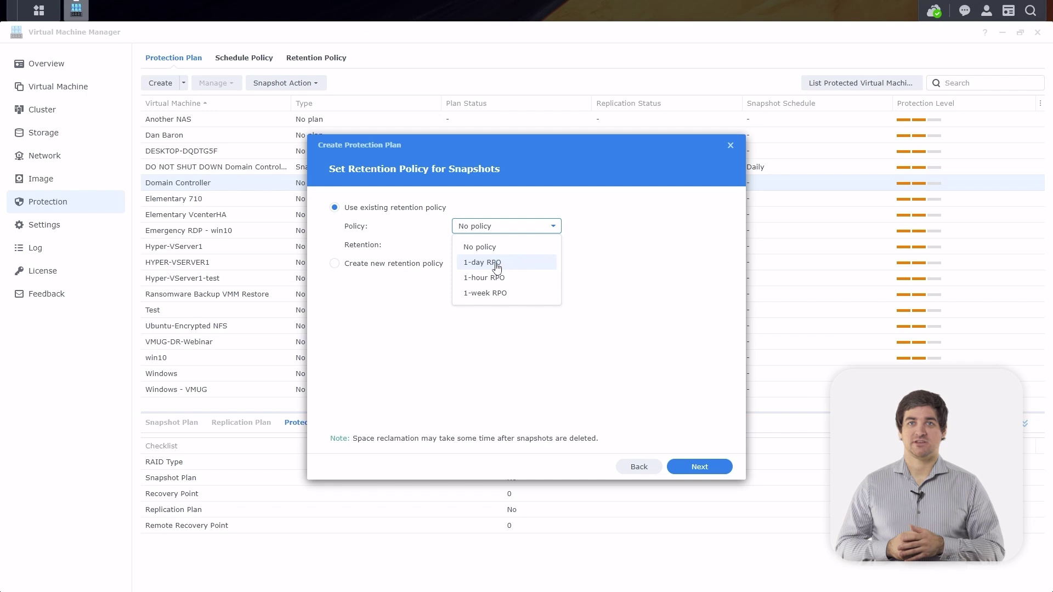
pyautogui.click(514, 263)
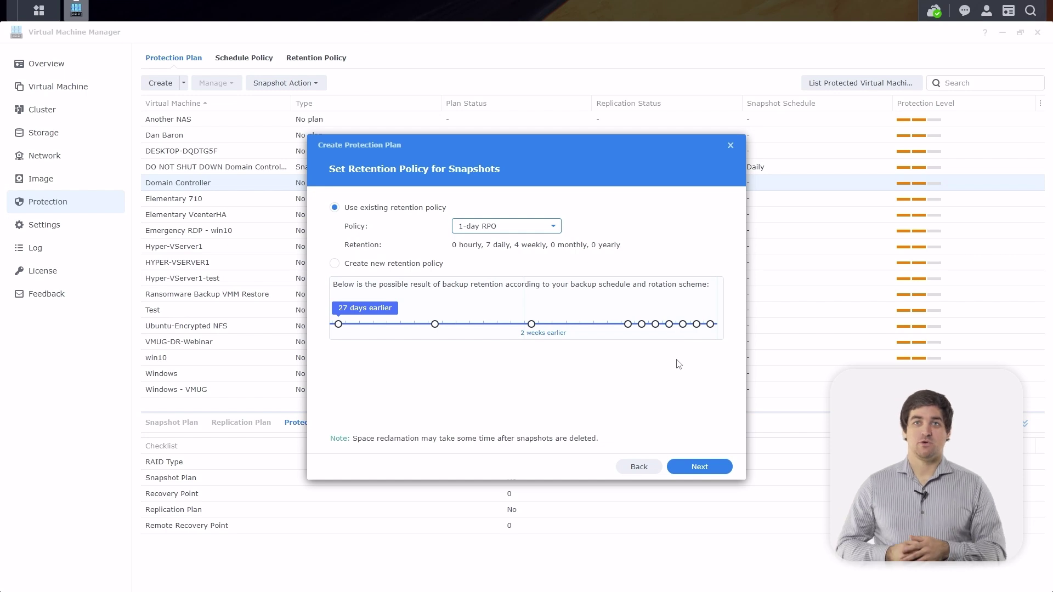
pyautogui.click(691, 466)
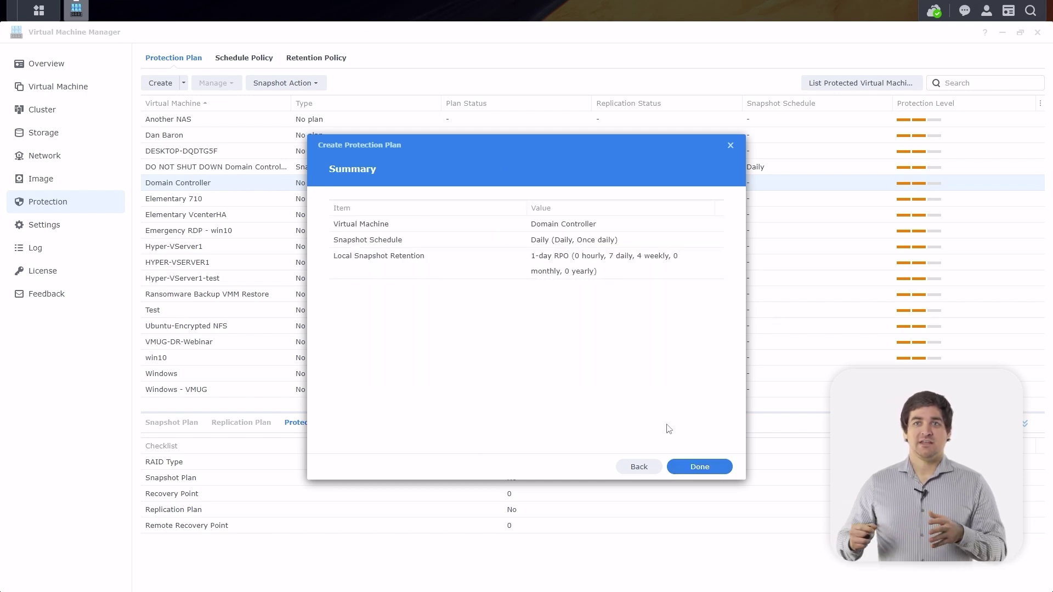
pyautogui.click(690, 466)
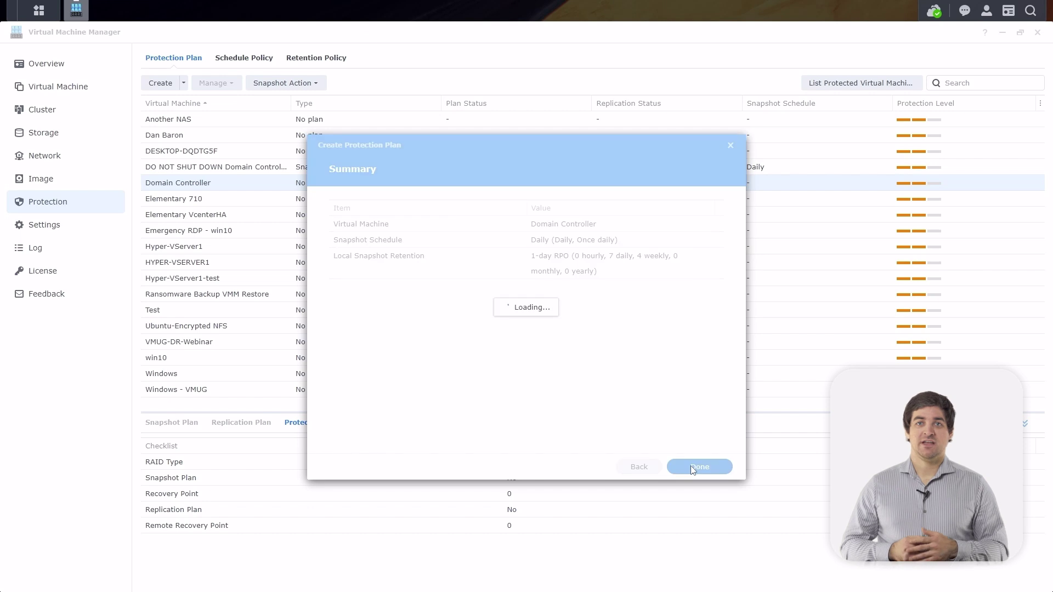
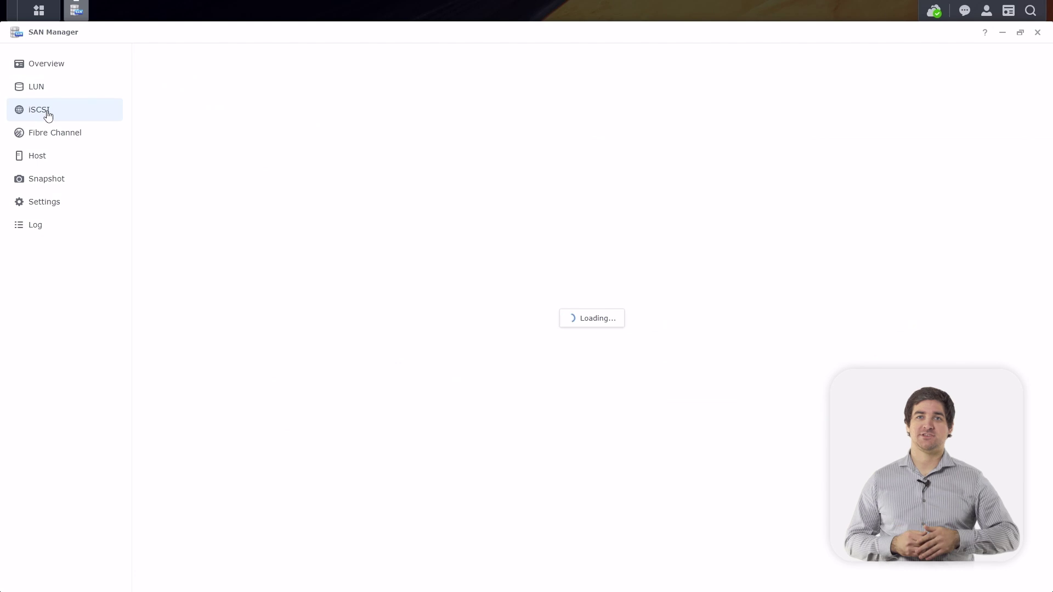
# - Create iSCSI target DemoTarget with a new 50 GB thin-provisioned LUN named DemoLUN
pyautogui.click(160, 60)
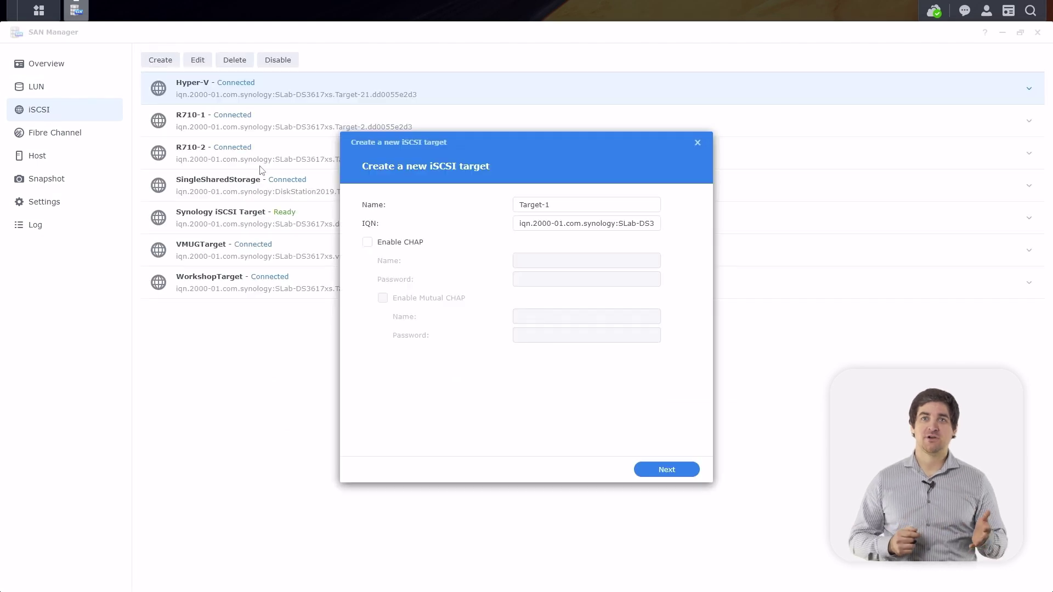
pyautogui.write('DemoTarget')
pyautogui.click(663, 470)
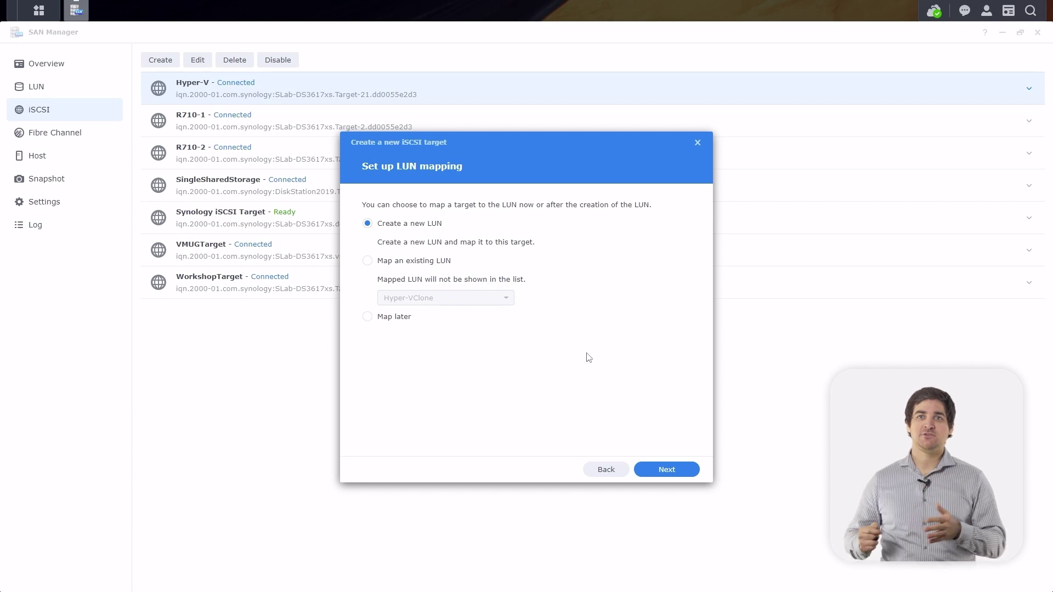
pyautogui.click(666, 470)
pyautogui.tripleClick(510, 205)
pyautogui.write('DemoLUN')
pyautogui.press('Tab')
pyautogui.press('Tab')
pyautogui.press('Tab')
pyautogui.write('50')
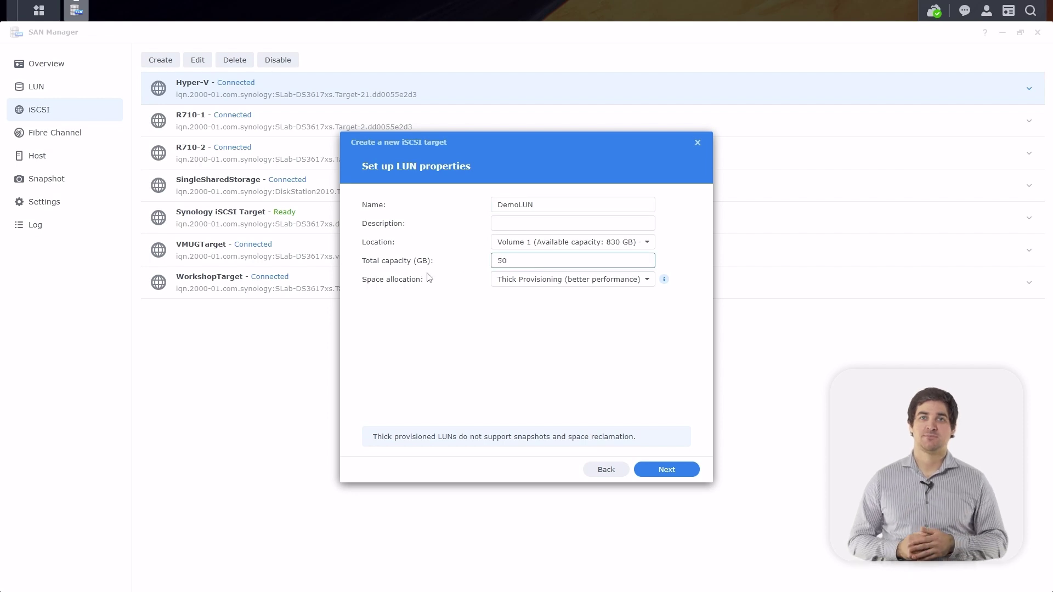
pyautogui.click(645, 280)
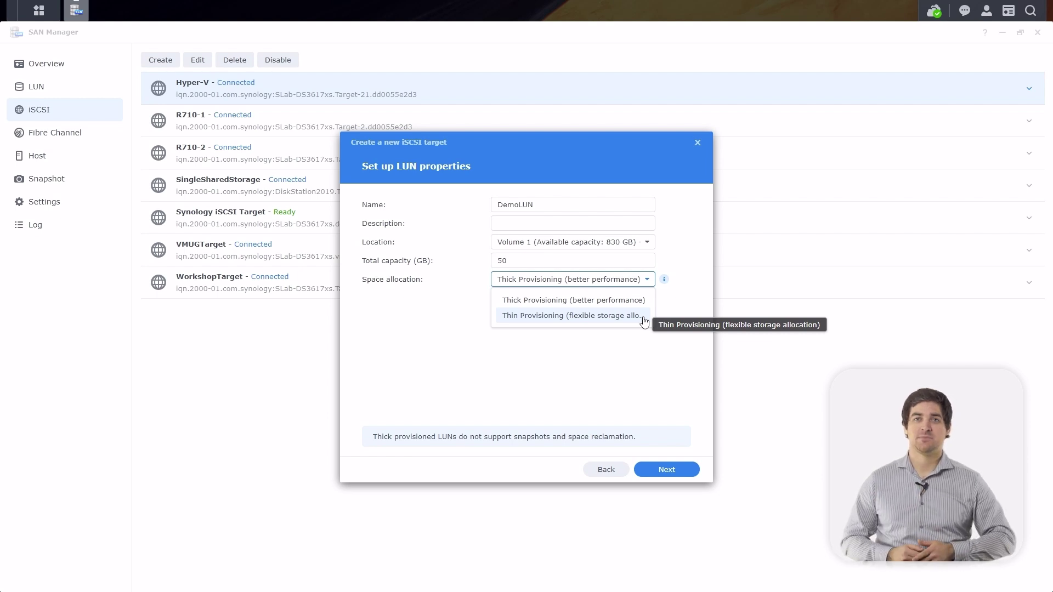
pyautogui.click(643, 321)
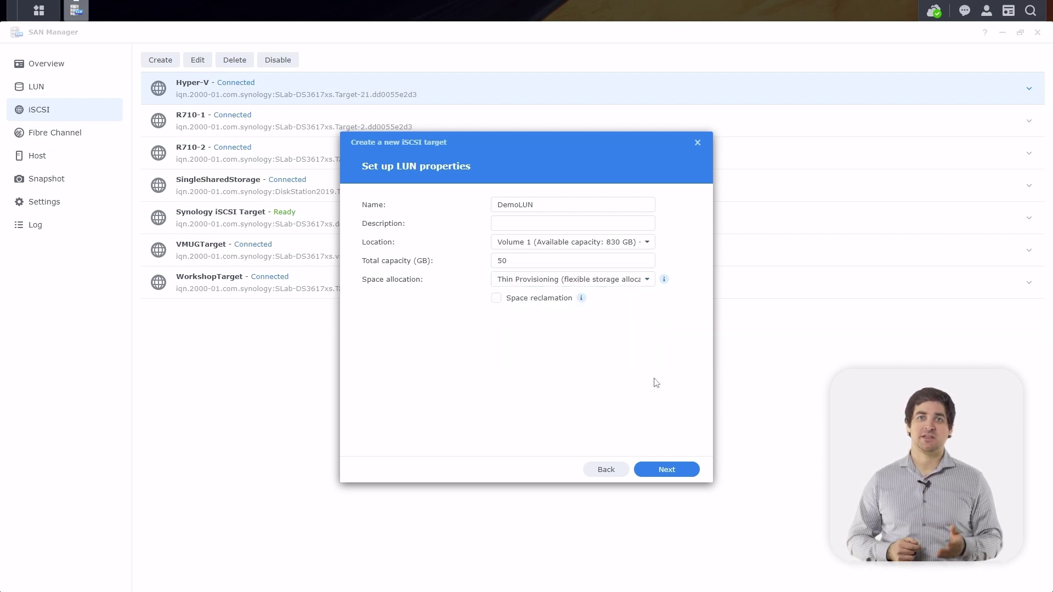
pyautogui.click(664, 472)
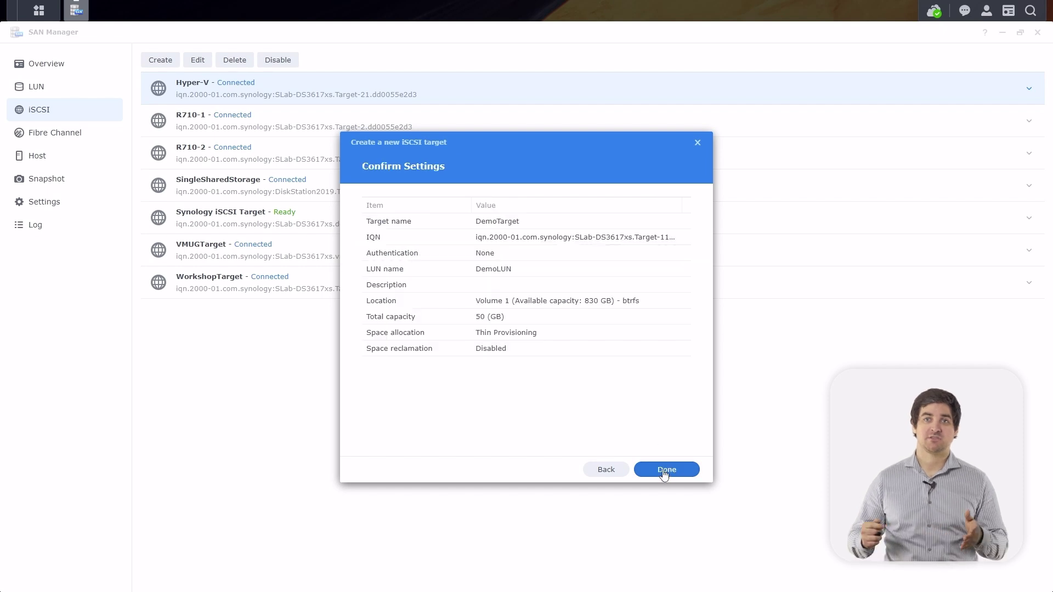
pyautogui.click(664, 472)
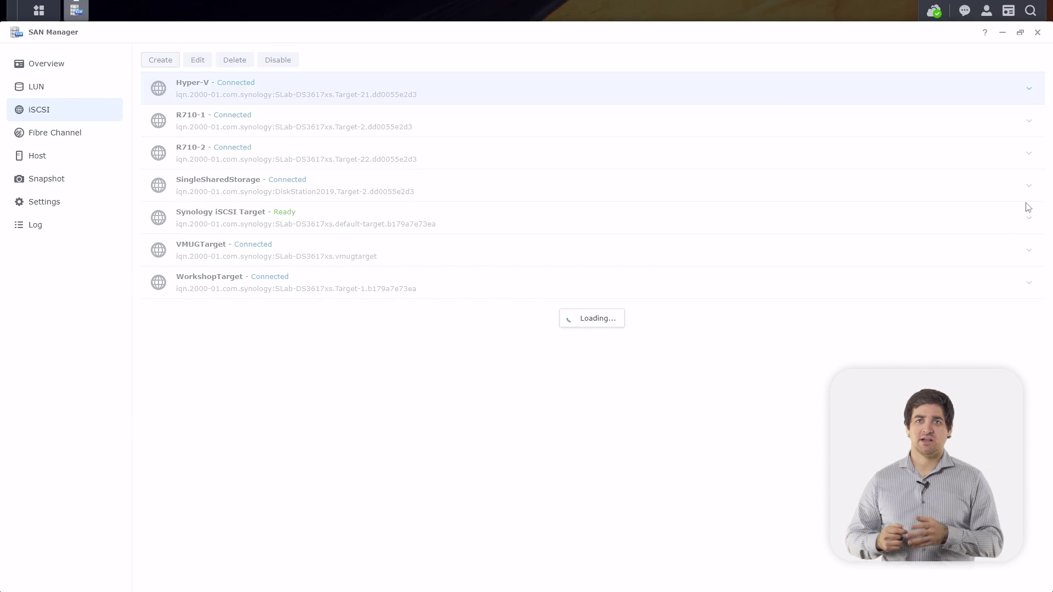
# - Copy the DemoTarget IQN from its expanded details
pyautogui.click(1029, 91)
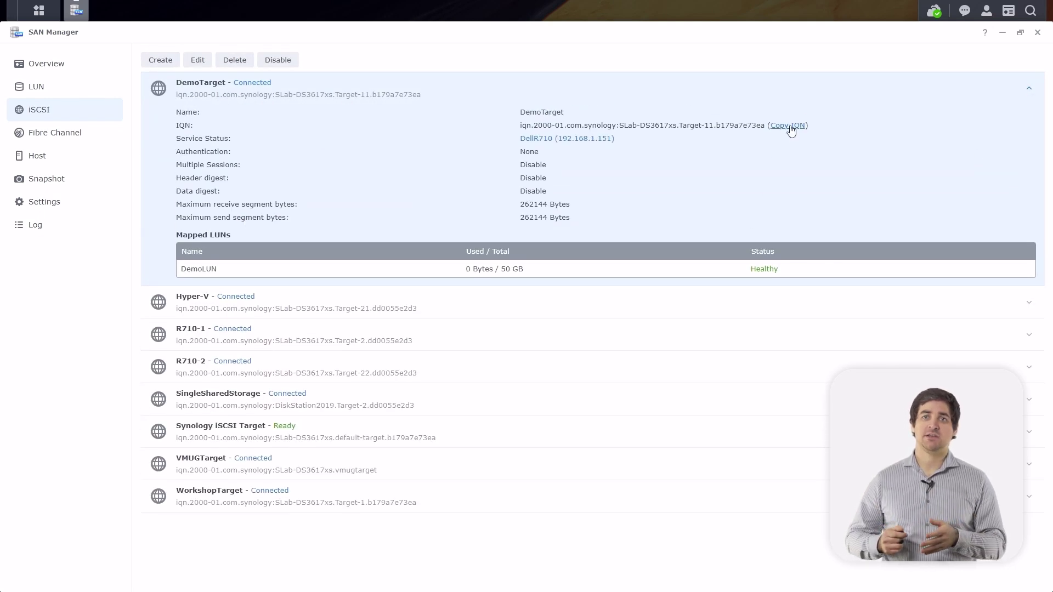
pyautogui.click(789, 126)
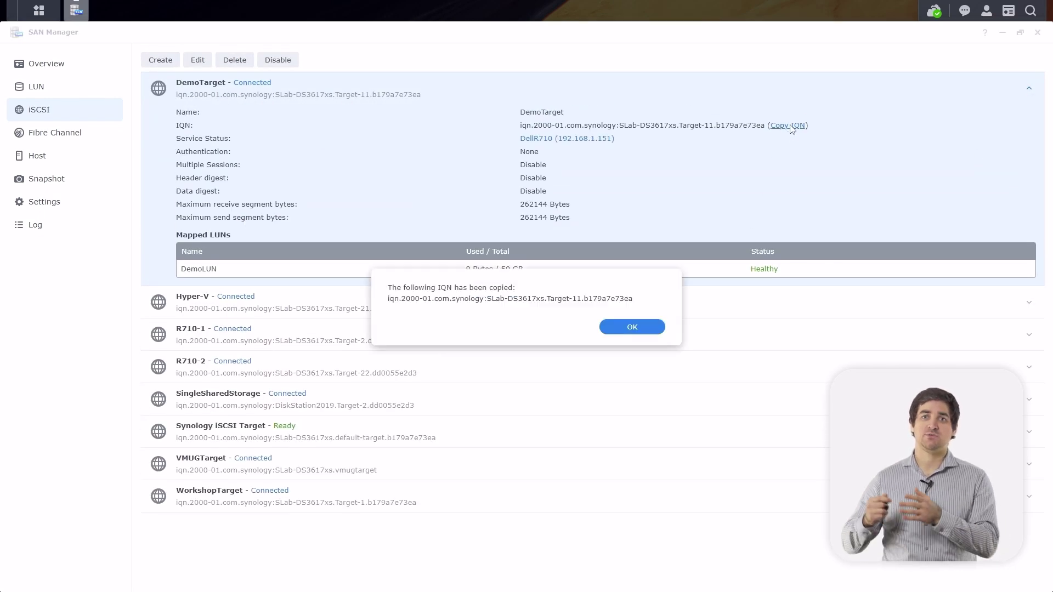
pyautogui.click(625, 330)
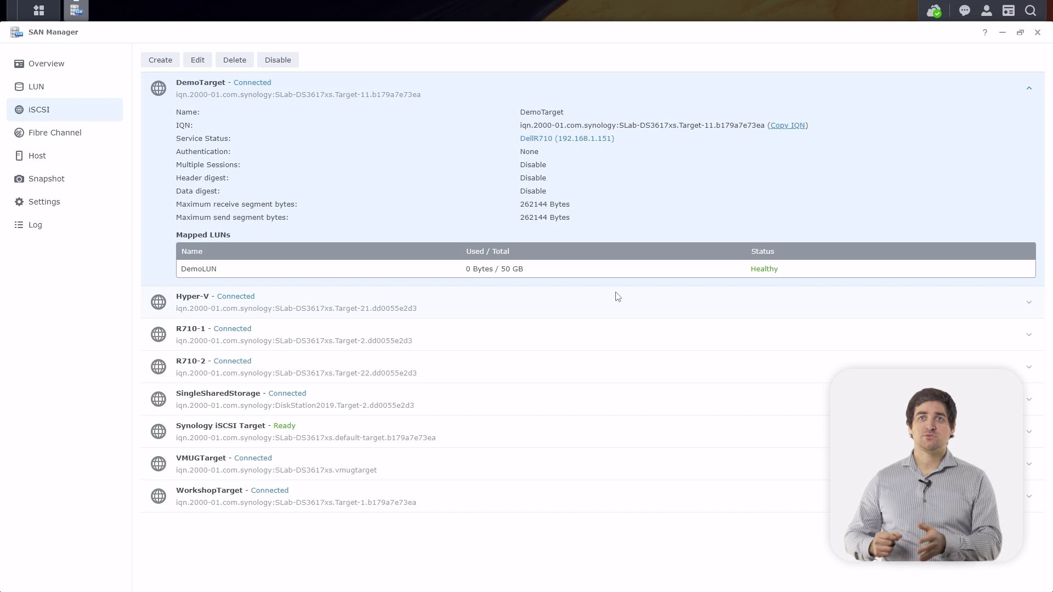
pyautogui.hotkey('alt', 'Tab')
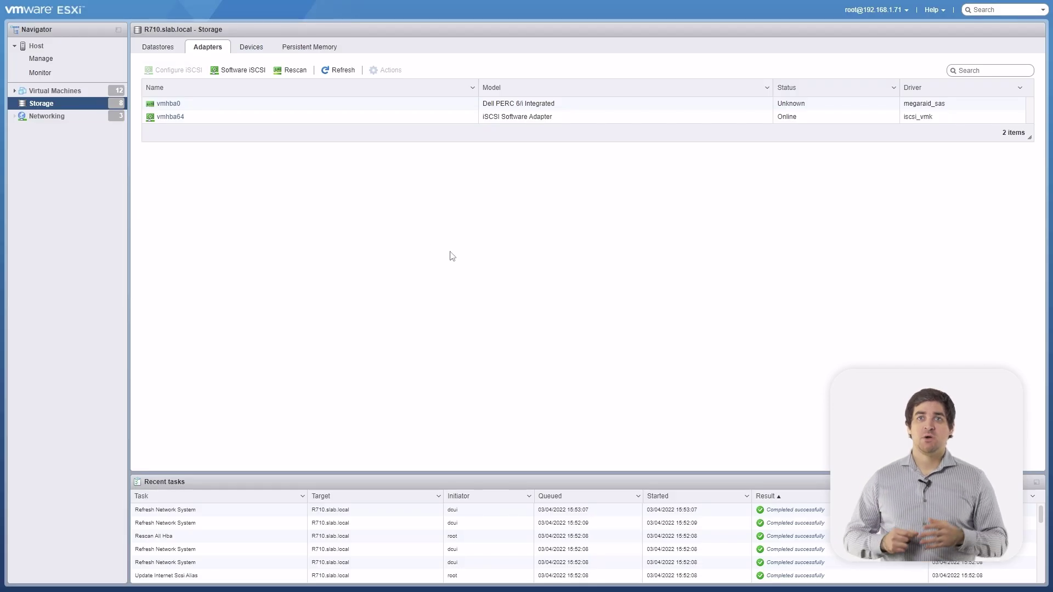
# - Add a static iSCSI target with the DemoTarget IQN at 192.168.1.133 to the software adapter
pyautogui.click(246, 72)
pyautogui.click(425, 336)
pyautogui.click(612, 432)
pyautogui.write('iqn.2000-01.com.synology:SLab-DS3617xs.Target-11.b179a7e73ea')
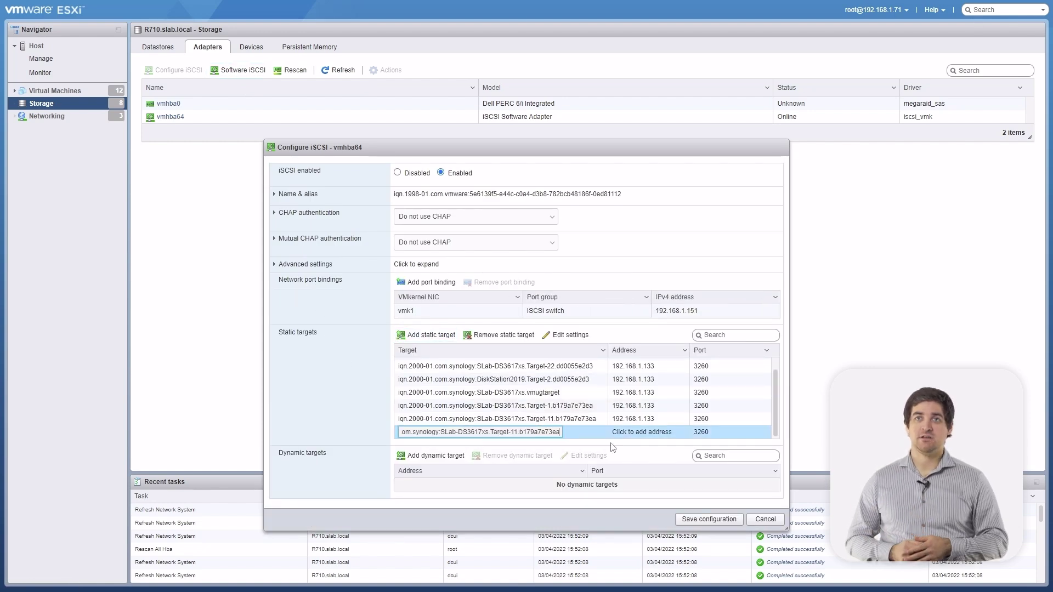
pyautogui.click(640, 433)
pyautogui.write('192.168.1.133')
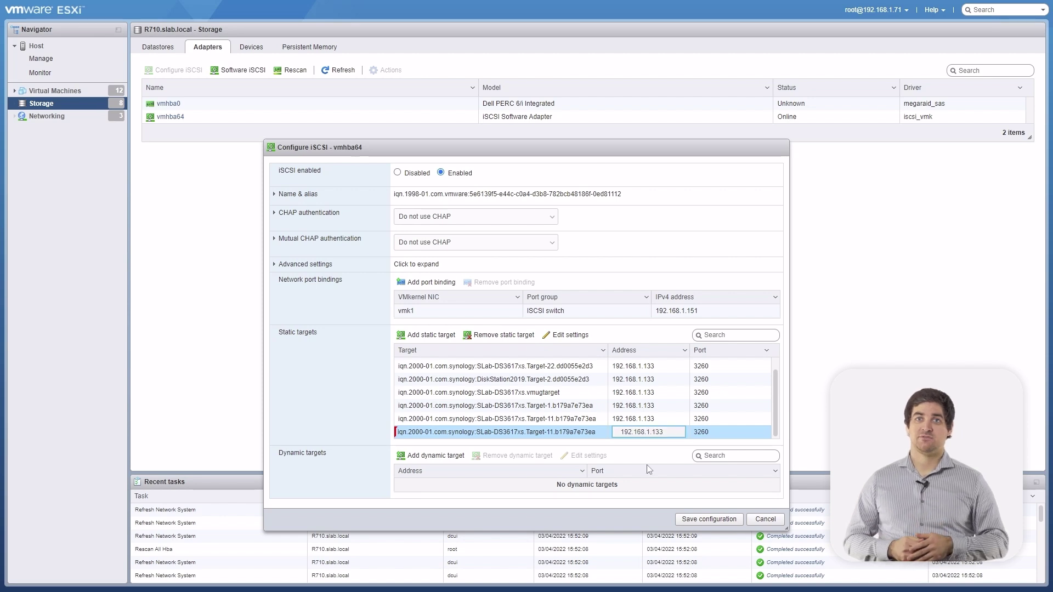
pyautogui.click(699, 518)
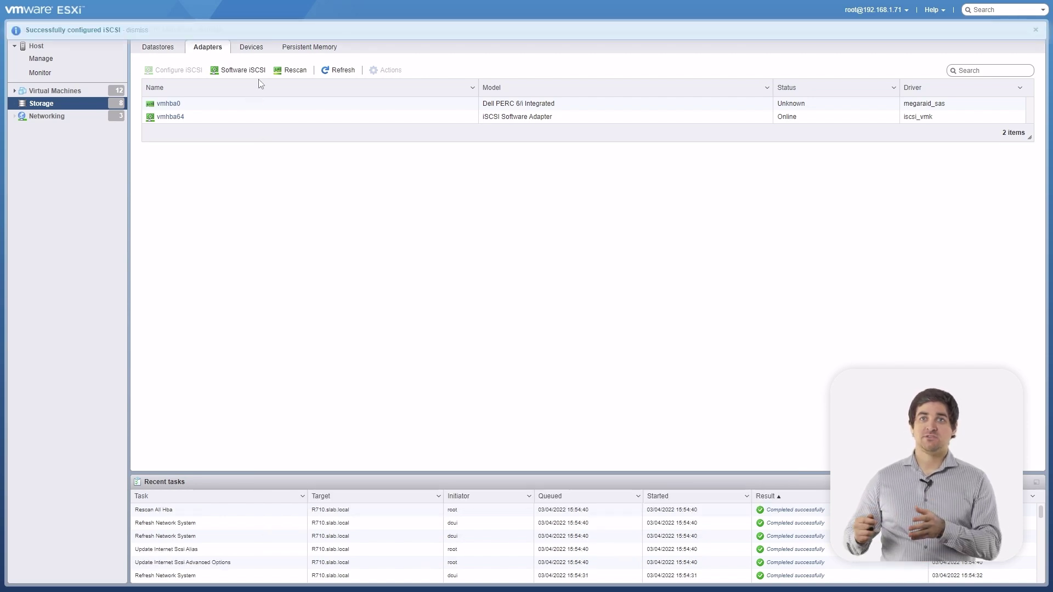
# - Create a VMFS datastore named Test using the full 50 GB Synology disk
pyautogui.click(252, 48)
pyautogui.click(174, 70)
pyautogui.write('Test')
pyautogui.click(668, 447)
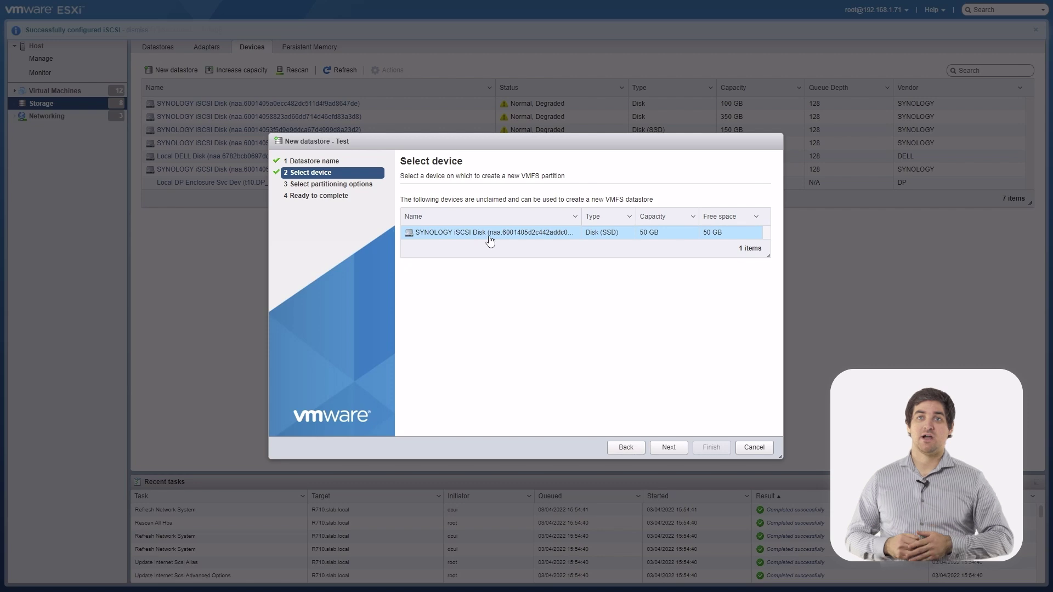
pyautogui.click(674, 453)
pyautogui.click(676, 455)
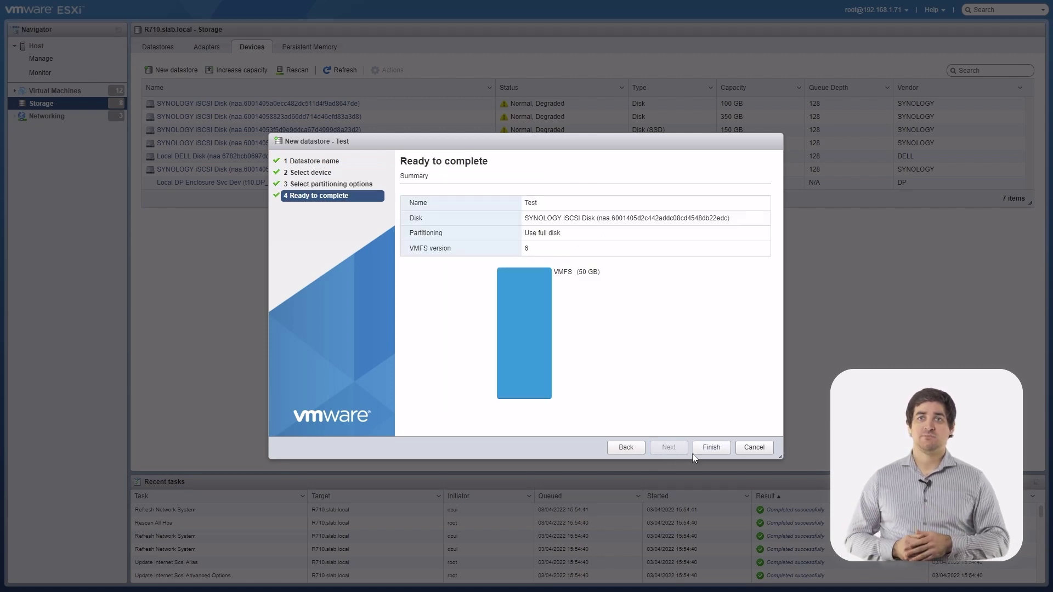
pyautogui.click(703, 451)
pyautogui.click(603, 339)
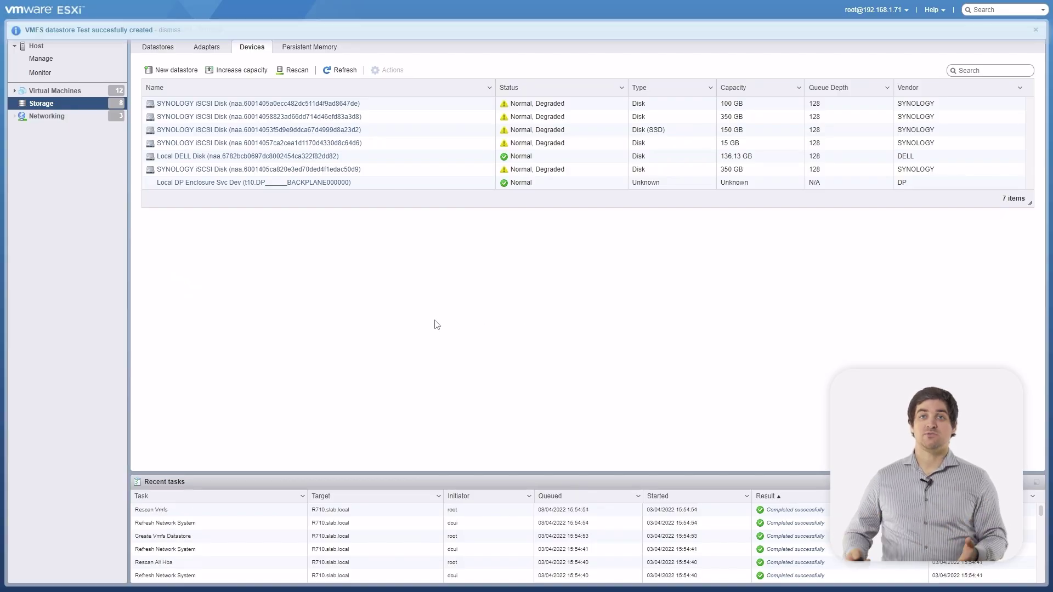
pyautogui.click(61, 92)
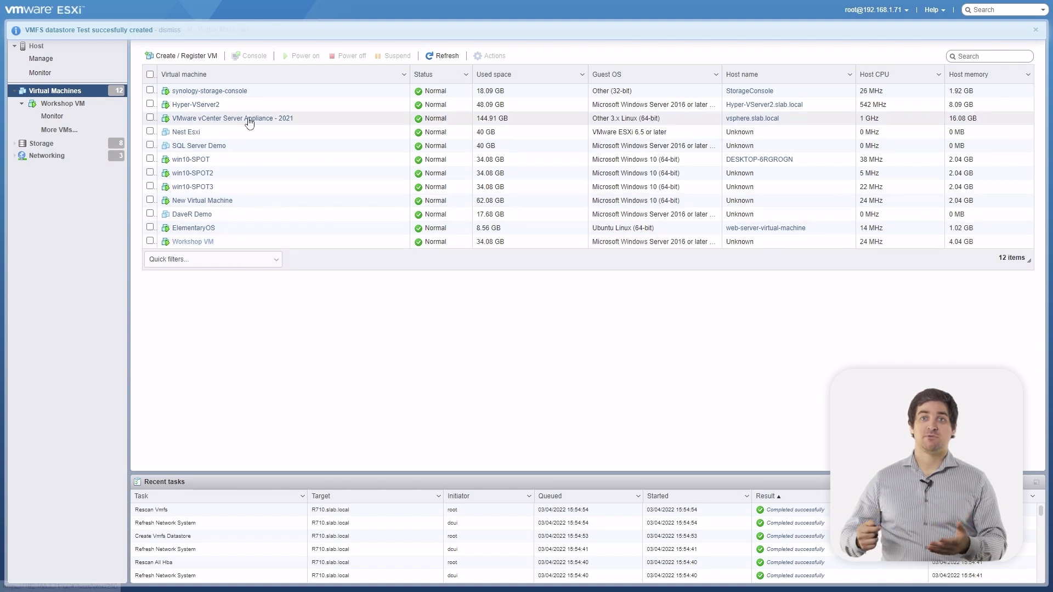
# - Start new VM TestVMTest as Windows Server 2016 or later (64-bit) on Workshop Datastore
pyautogui.click(200, 58)
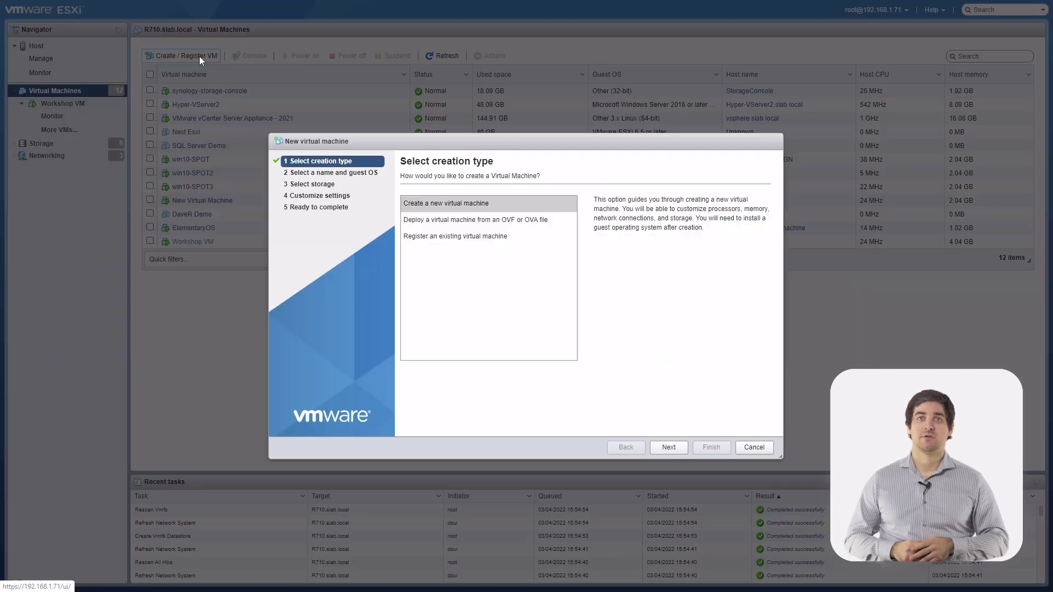
pyautogui.click(676, 449)
pyautogui.write('TestVMTest')
pyautogui.click(612, 289)
pyautogui.click(609, 335)
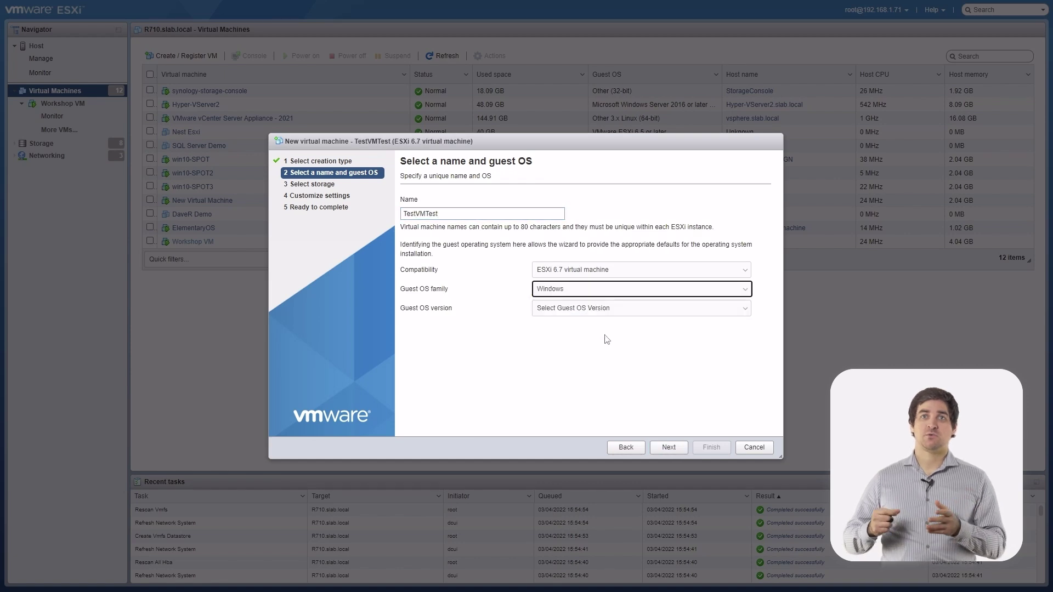
pyautogui.click(613, 309)
pyautogui.scroll(-3, 653, 447)
pyautogui.click(653, 447)
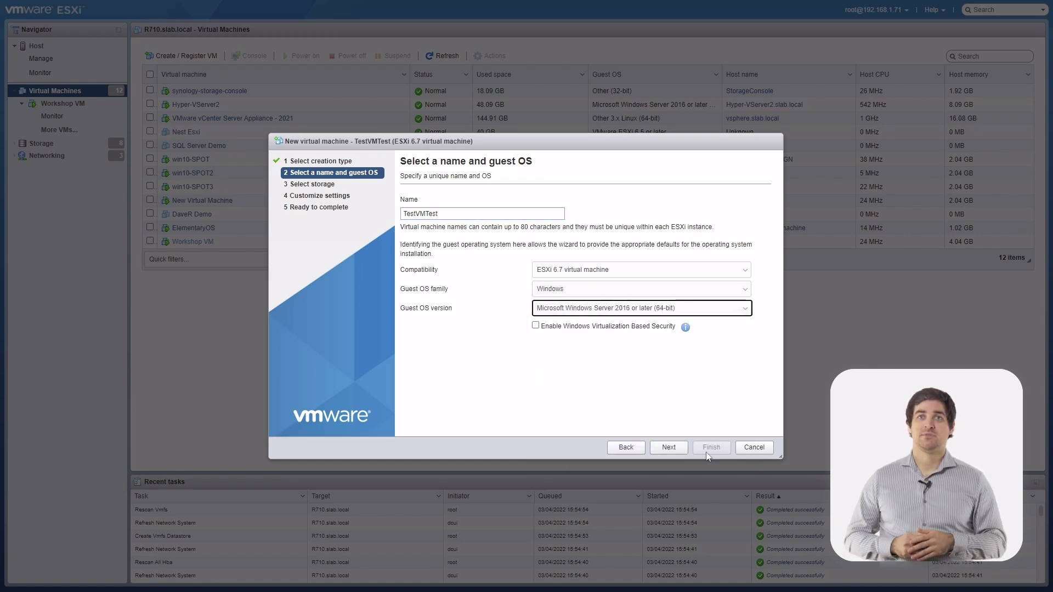
pyautogui.click(680, 447)
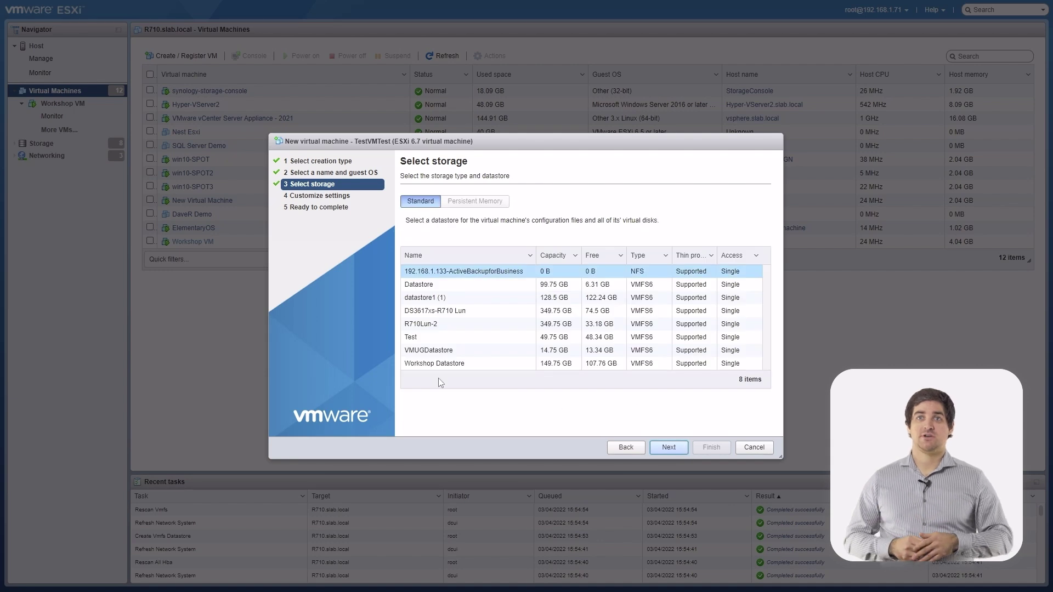
pyautogui.click(416, 364)
pyautogui.click(664, 449)
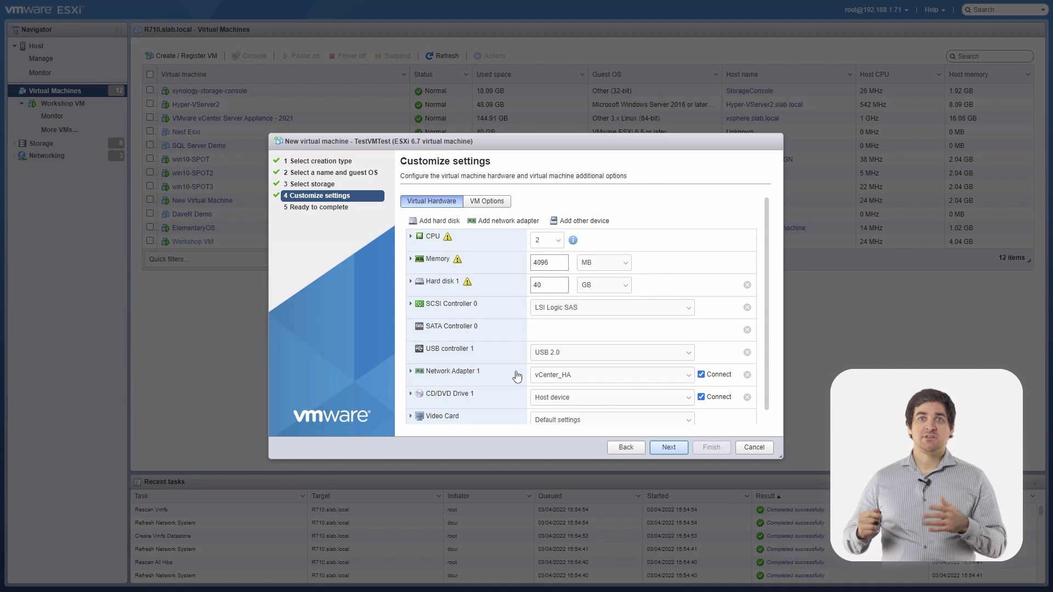
# - Mount the Windows Server ISO from Workshop Datastore as CD/DVD and finish creating TestVMTest
pyautogui.scroll(-1, 513, 382)
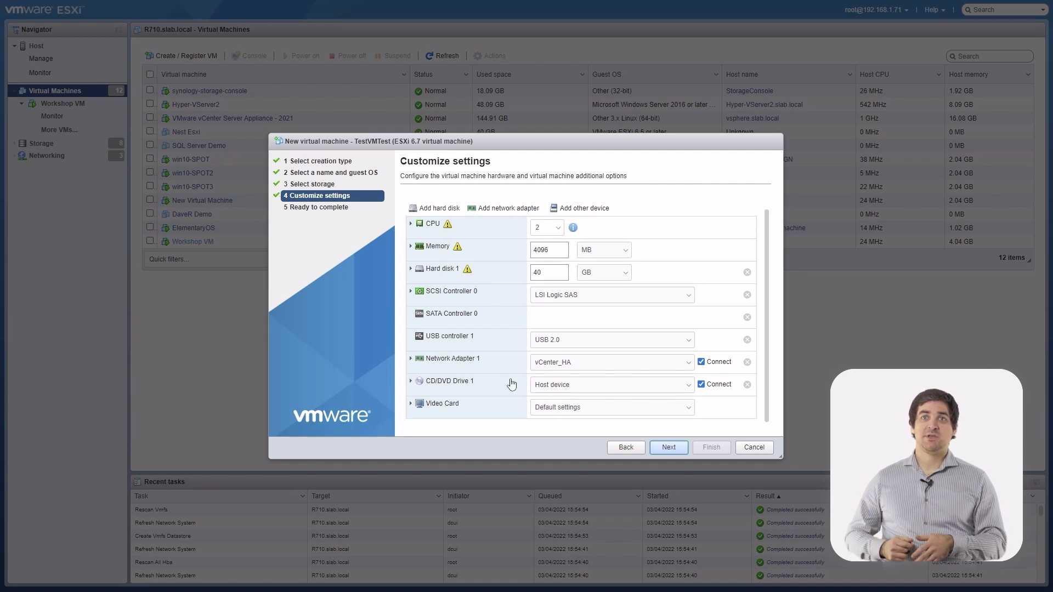
pyautogui.click(537, 391)
pyautogui.click(570, 405)
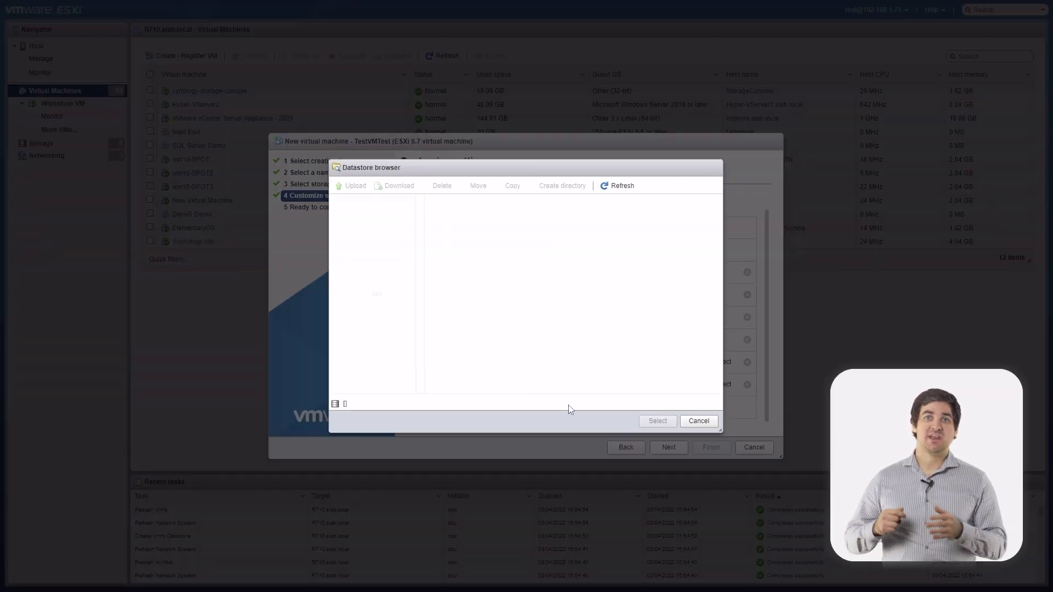
pyautogui.click(378, 280)
pyautogui.click(472, 227)
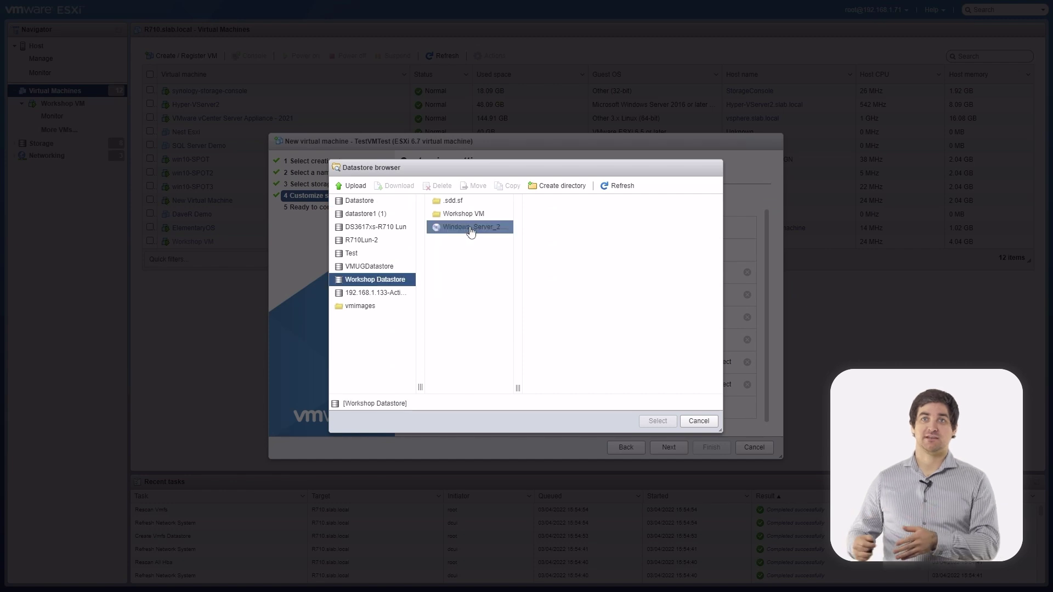
pyautogui.click(658, 421)
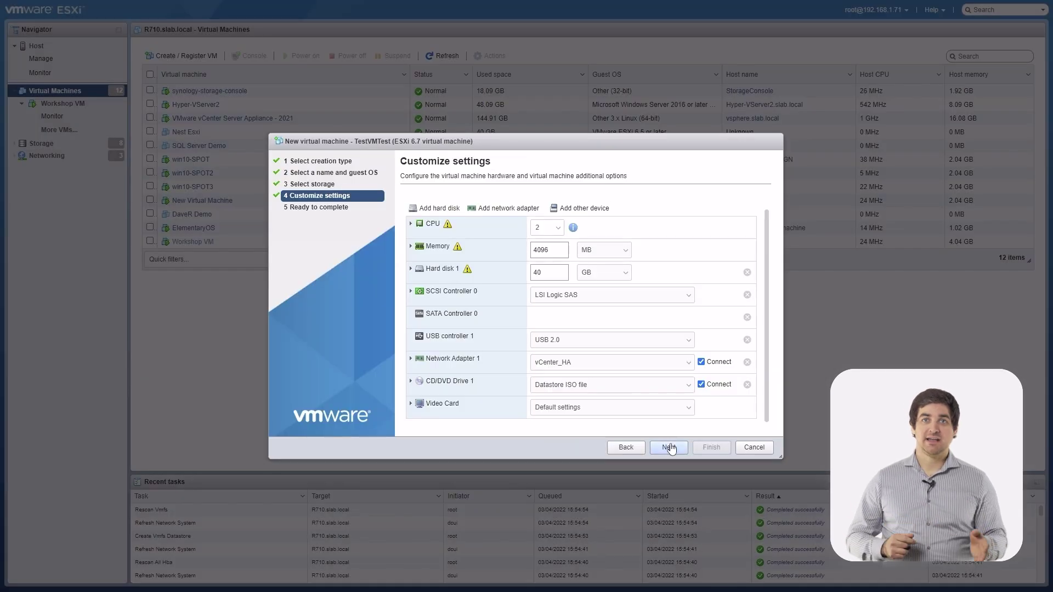
pyautogui.click(669, 447)
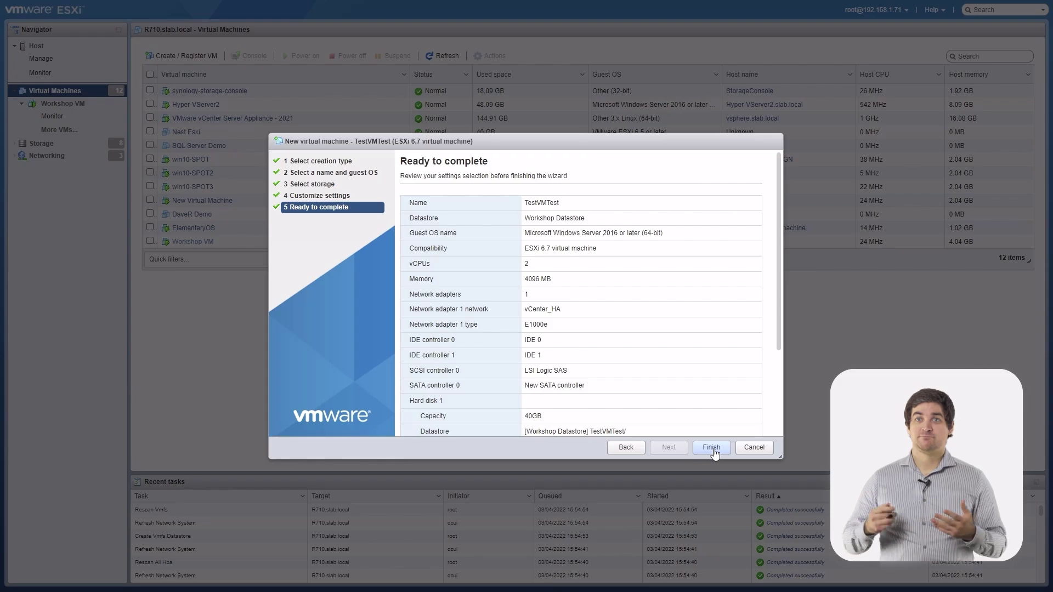
pyautogui.click(712, 447)
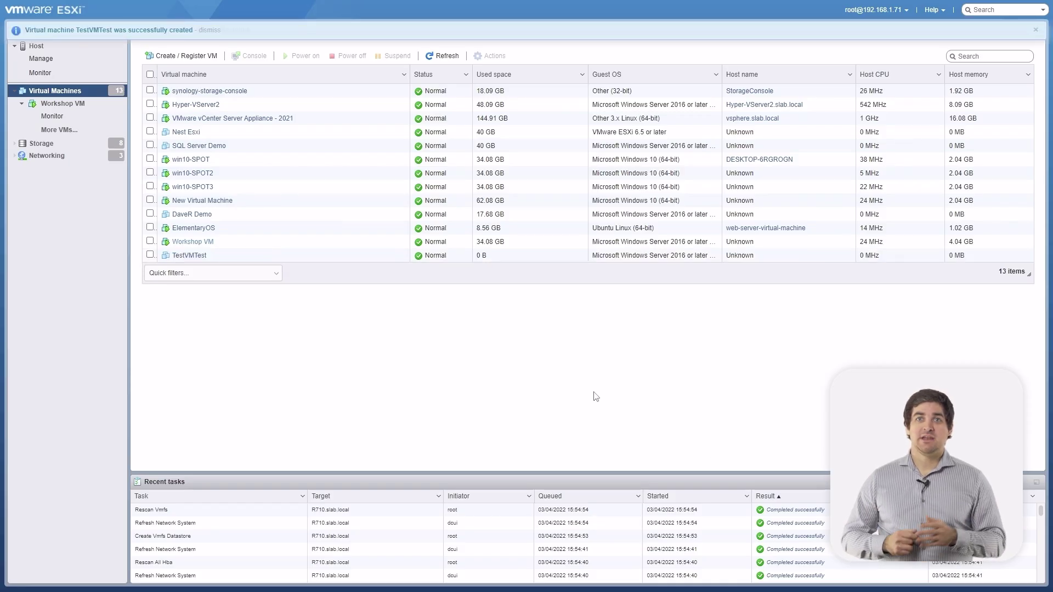
pyautogui.click(204, 243)
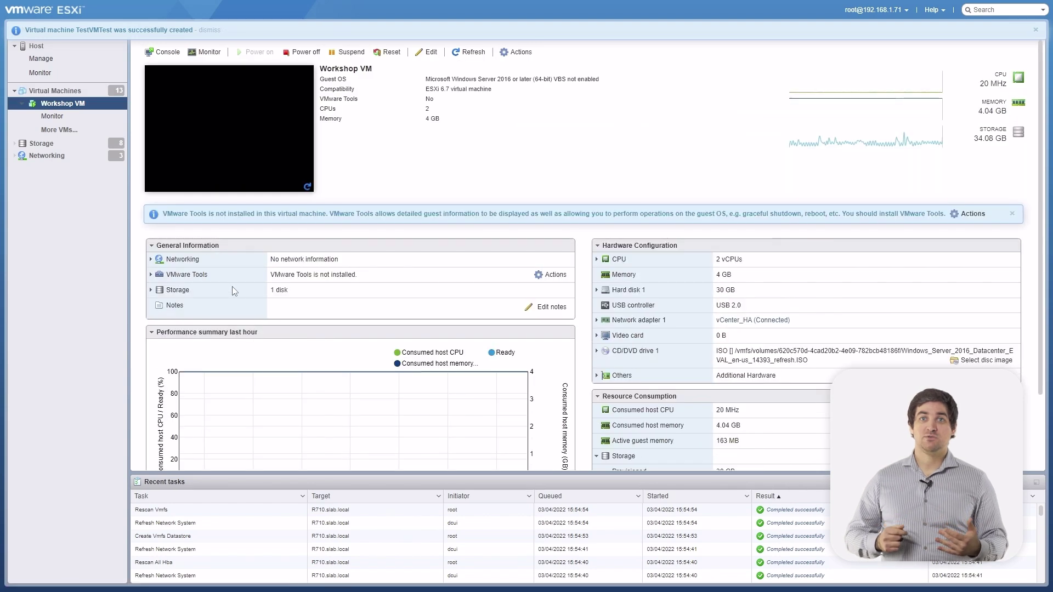
# - Expand Hard disk 1 details on the Workshop VM summary and open its console
pyautogui.click(597, 291)
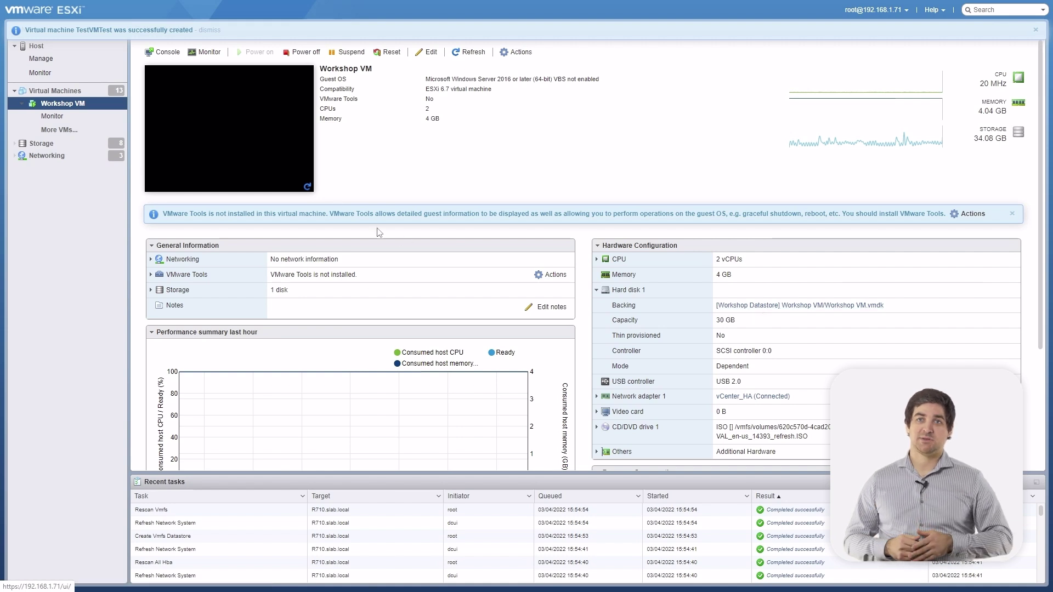
pyautogui.click(253, 149)
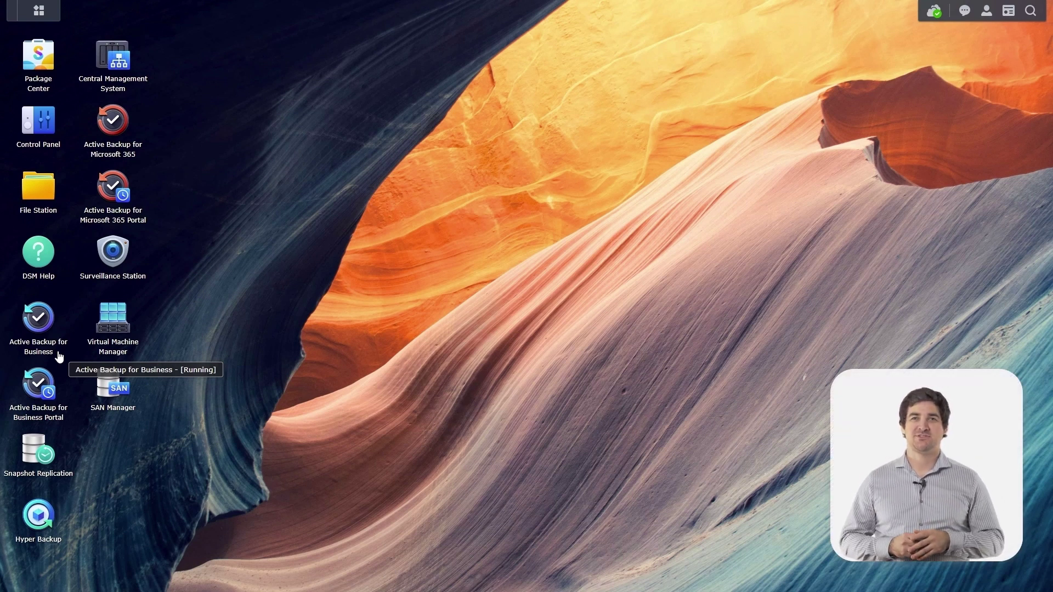
# - Launch Active Backup for Business from the DSM desktop
pyautogui.doubleClick(39, 329)
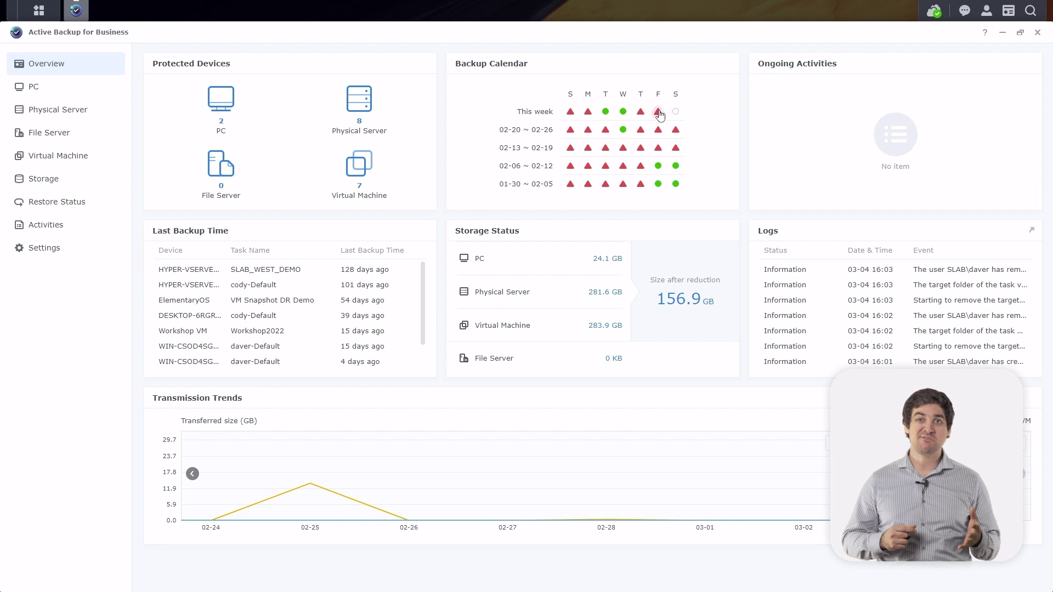
# - Browse the PC and Physical Server lists, then show the protected virtual machines
pyautogui.moveTo(659, 114)
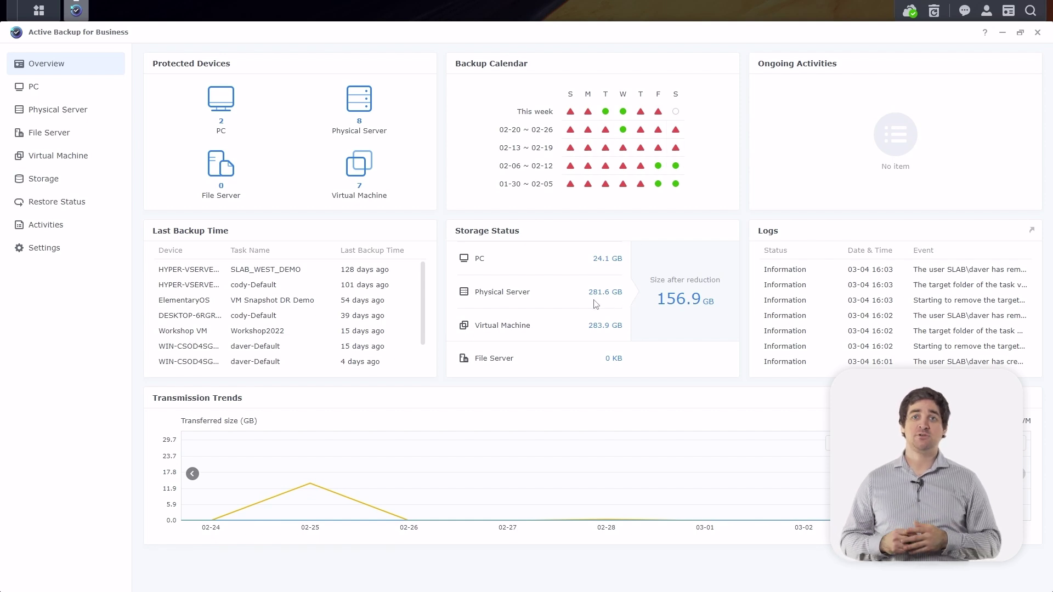
pyautogui.moveTo(685, 323)
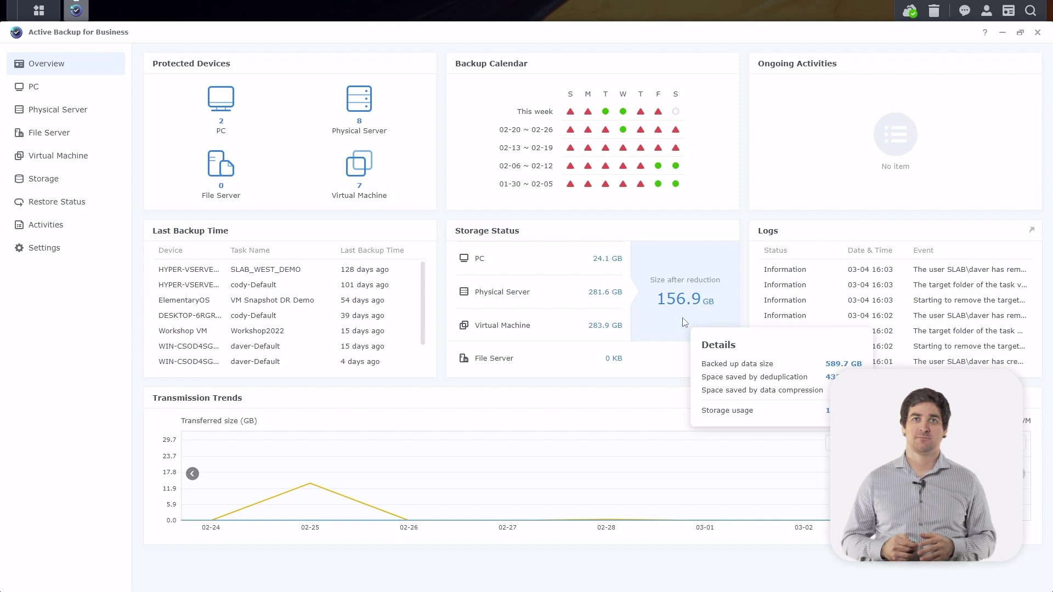
pyautogui.click(103, 91)
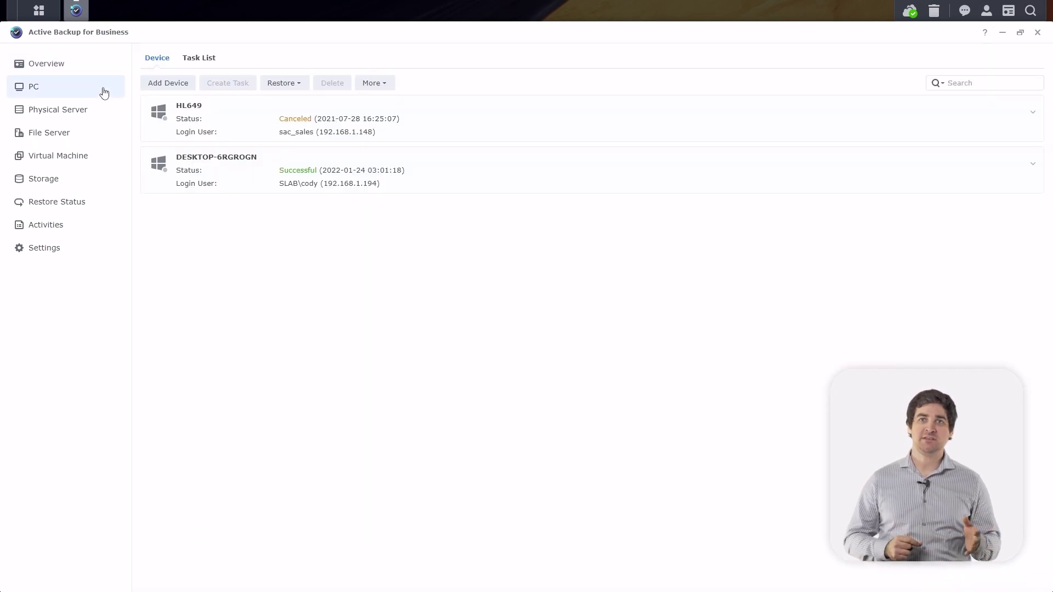
pyautogui.click(99, 115)
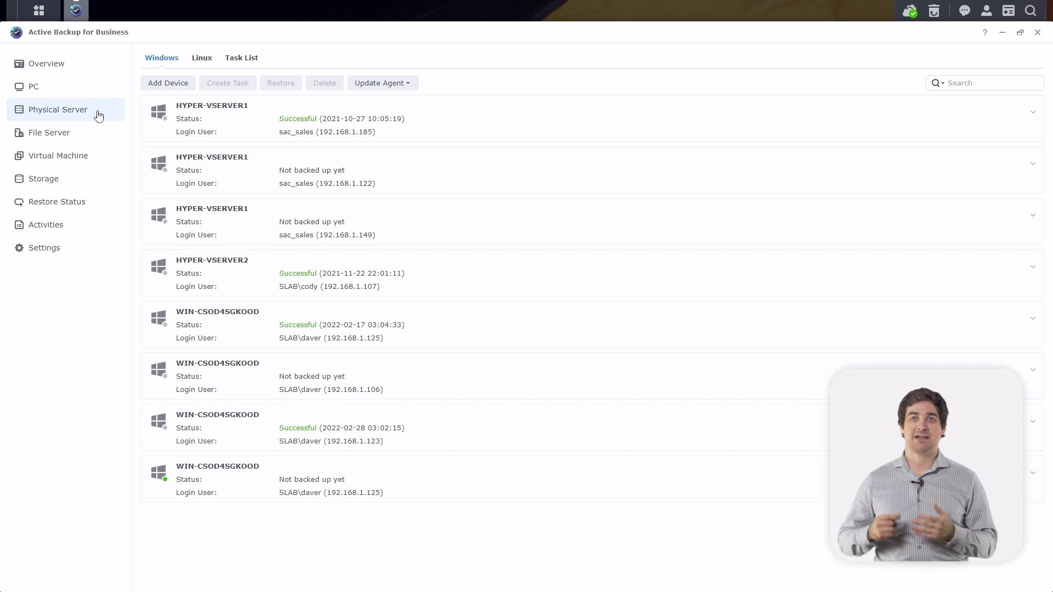
pyautogui.click(95, 166)
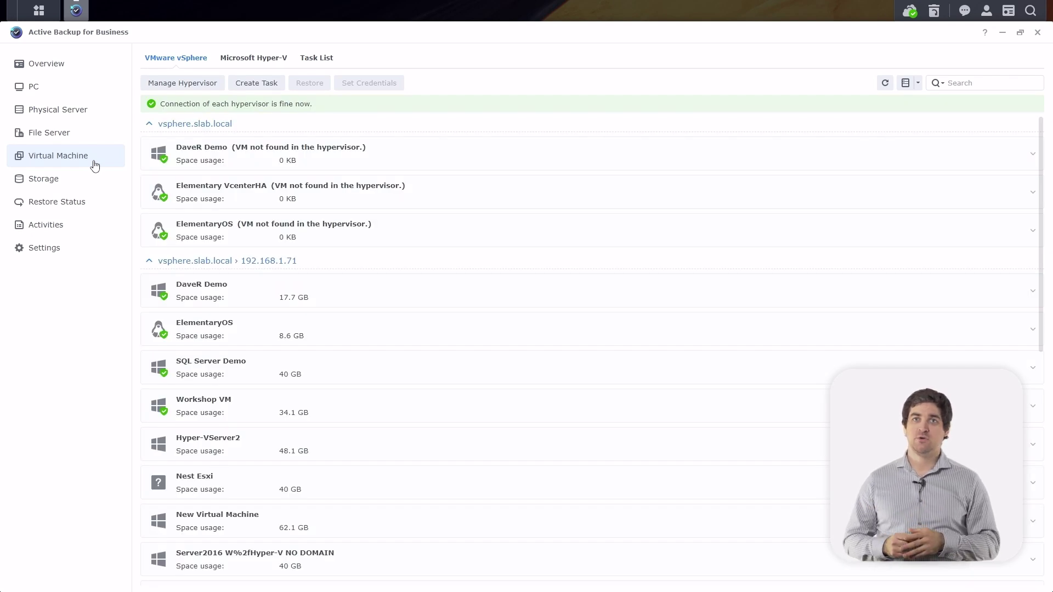
# - Review the connected hypervisors without adding a new one
pyautogui.click(197, 92)
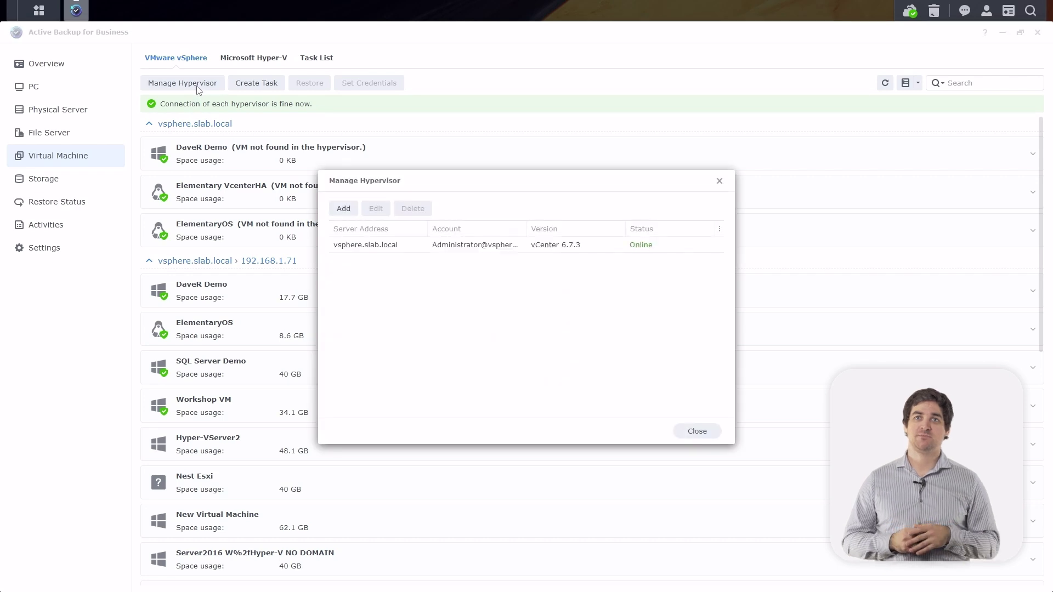
pyautogui.click(344, 209)
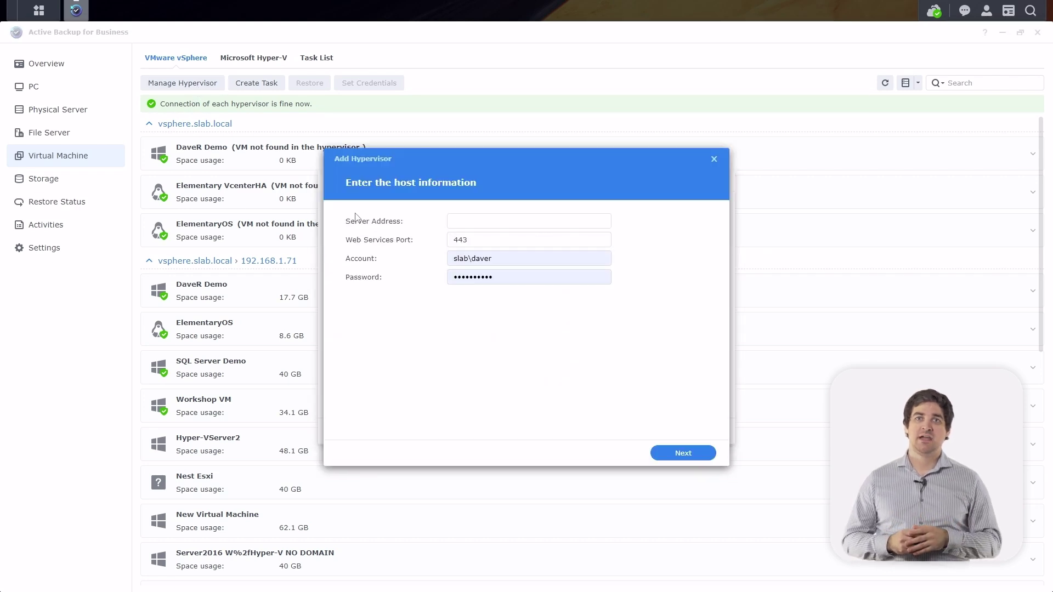
pyautogui.click(463, 222)
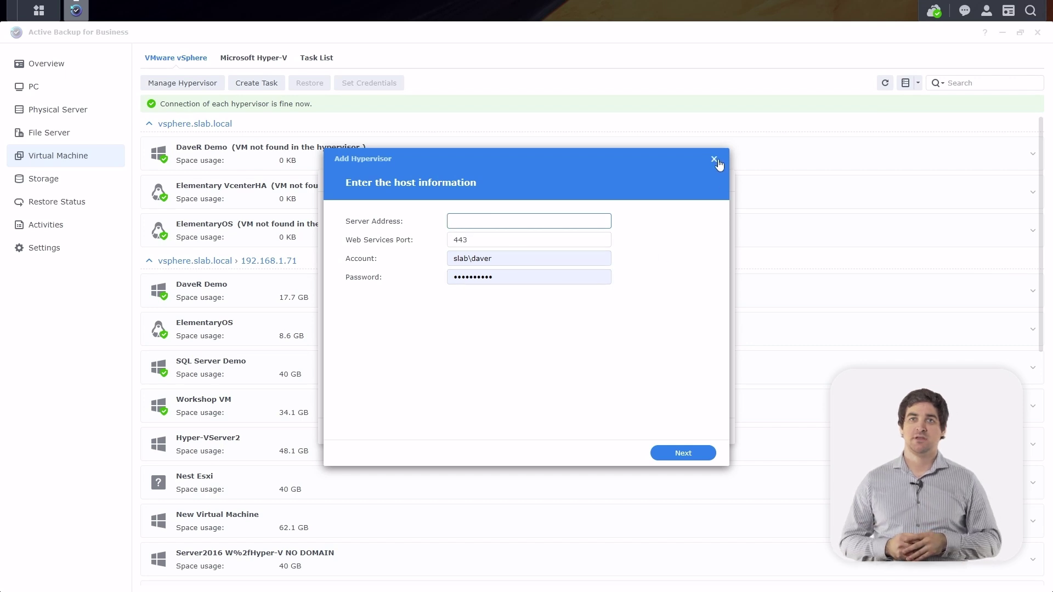
pyautogui.click(713, 159)
pyautogui.click(722, 182)
# - Start a backup task named BackupTask that includes Workshop VM
pyautogui.click(169, 420)
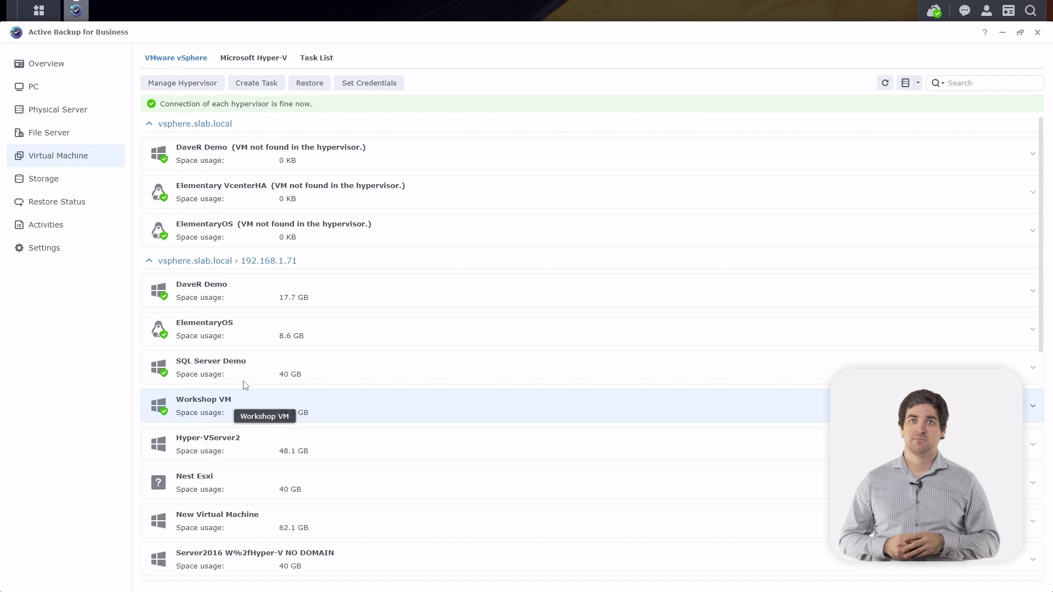
pyautogui.click(281, 88)
pyautogui.click(533, 221)
pyautogui.moveTo(533, 221); pyautogui.dragTo(444, 224)
pyautogui.write('BackupTask')
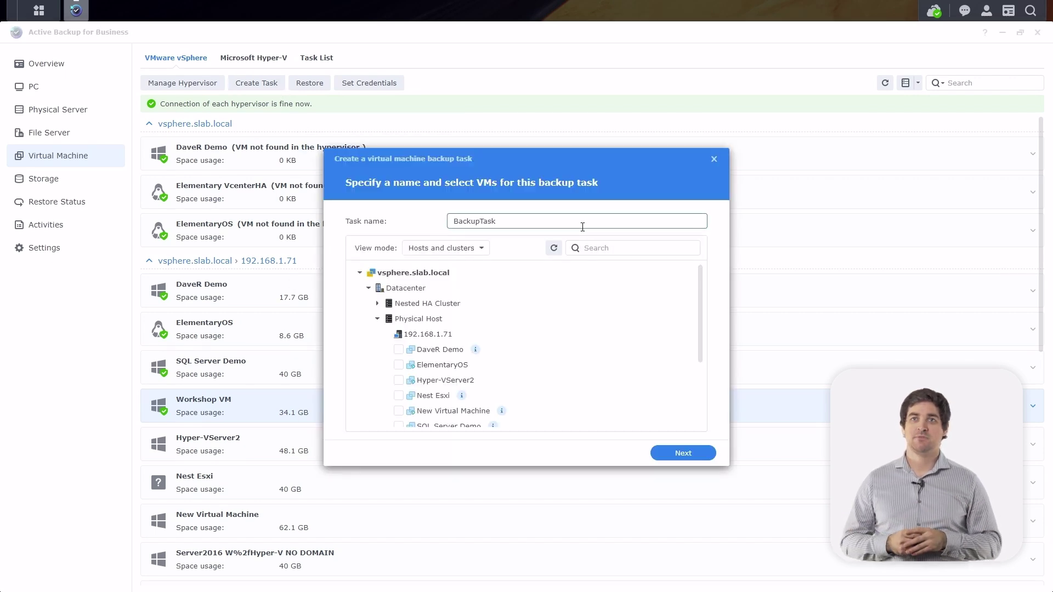
pyautogui.scroll(-3, 551, 379)
pyautogui.click(547, 373)
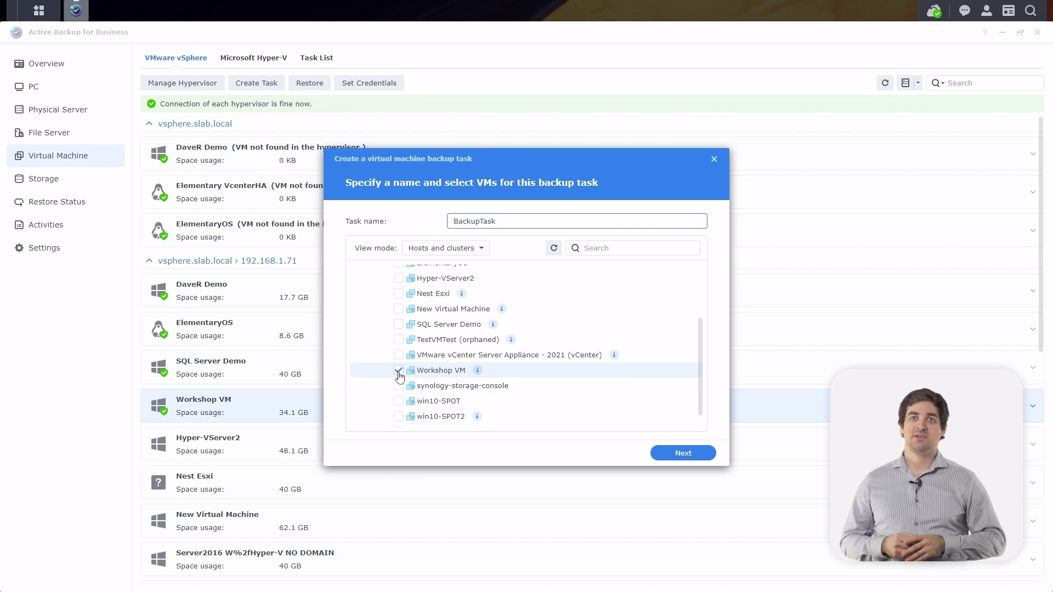
# - Accept the destination and task settings, pass the services check, and choose scheduled backup
pyautogui.click(665, 453)
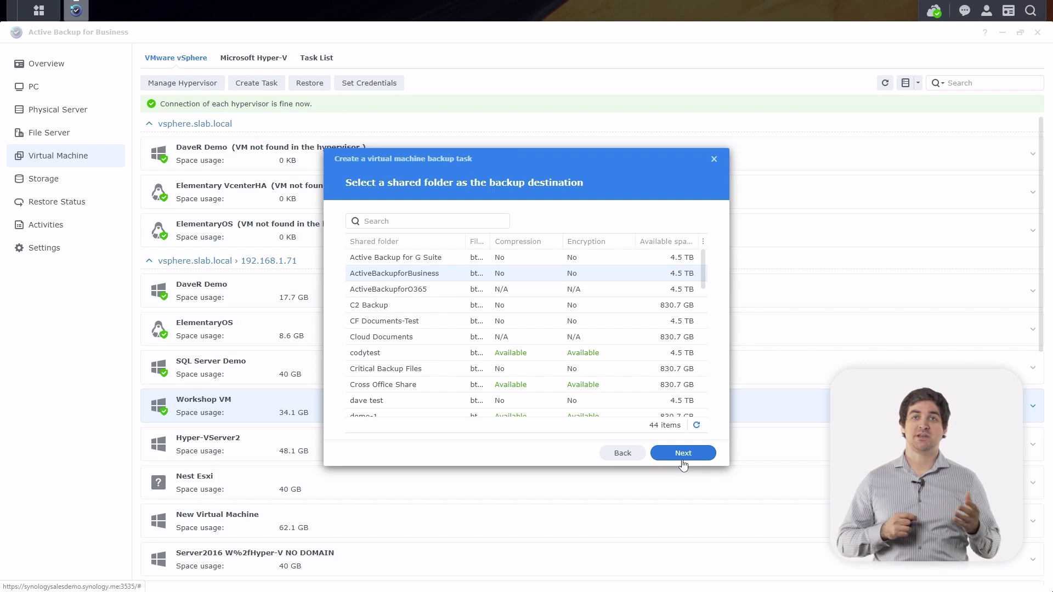
pyautogui.click(683, 461)
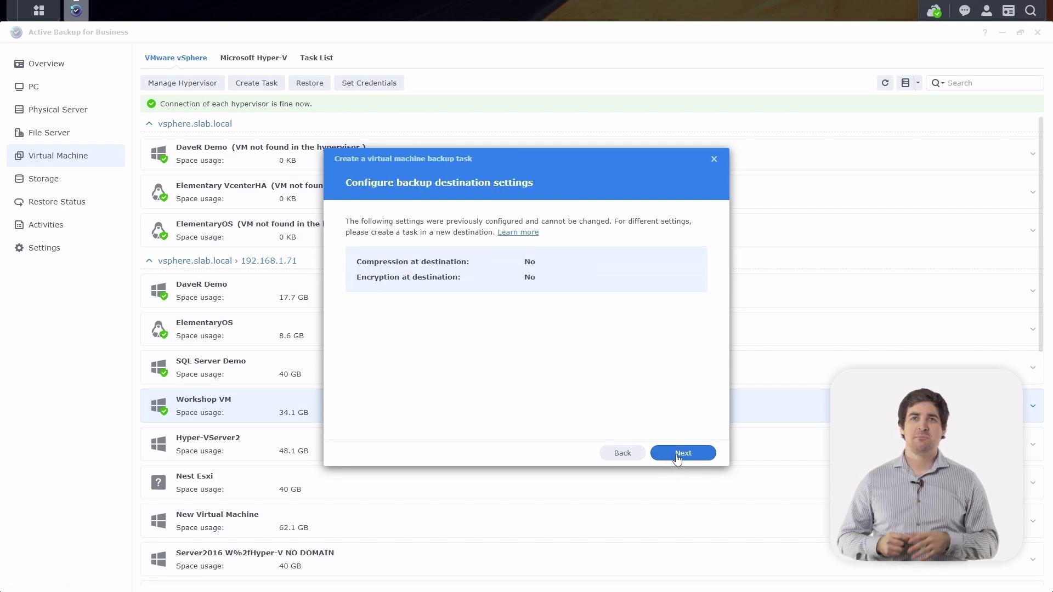
pyautogui.click(679, 457)
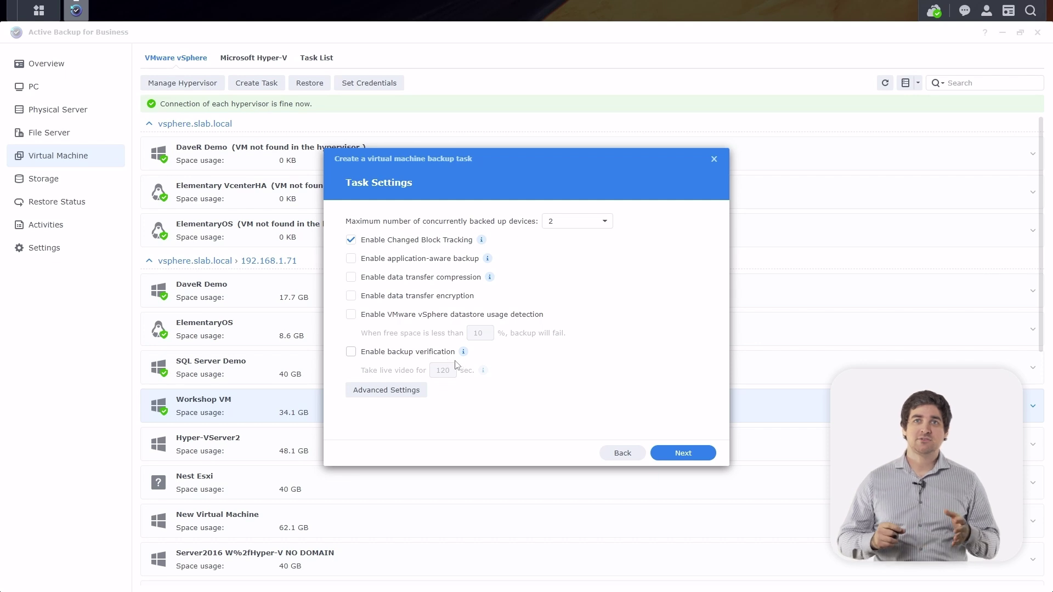
pyautogui.click(676, 453)
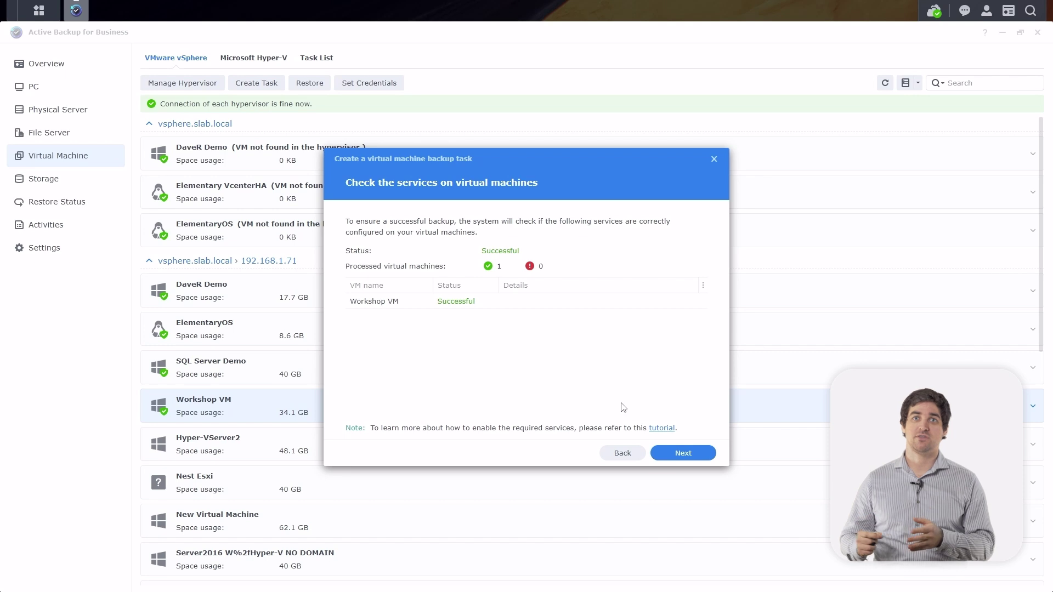
pyautogui.click(678, 455)
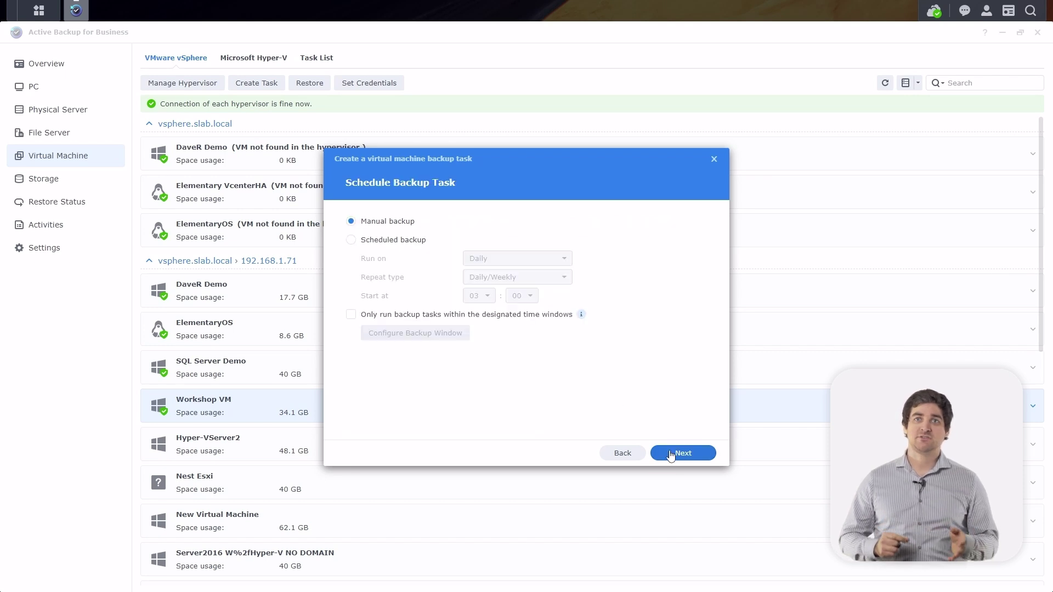
pyautogui.click(382, 242)
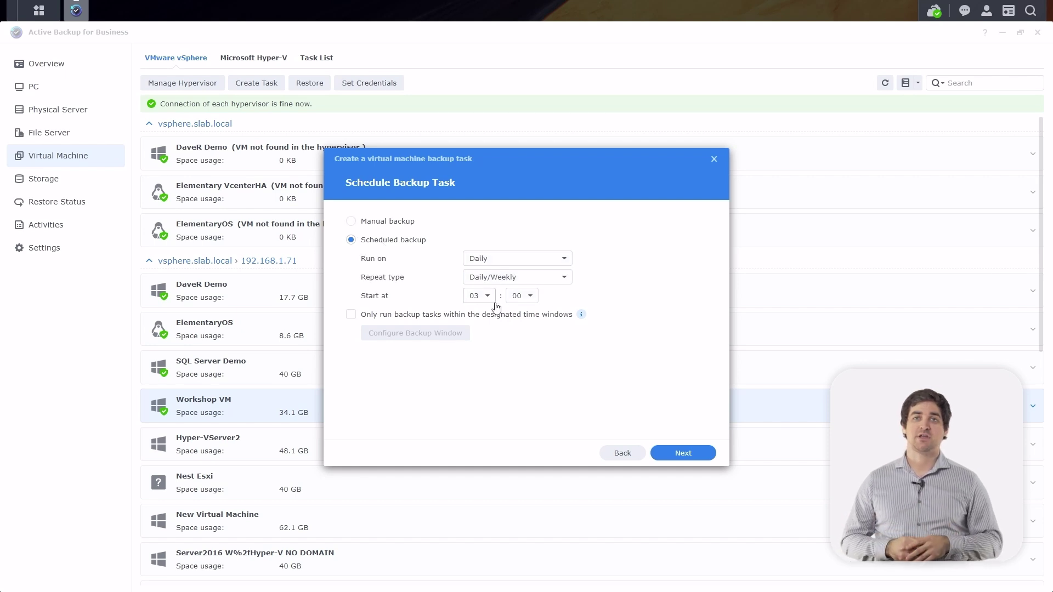
# - Keep the daily 03:00 schedule and enable retention keeping 10 versions
pyautogui.click(672, 459)
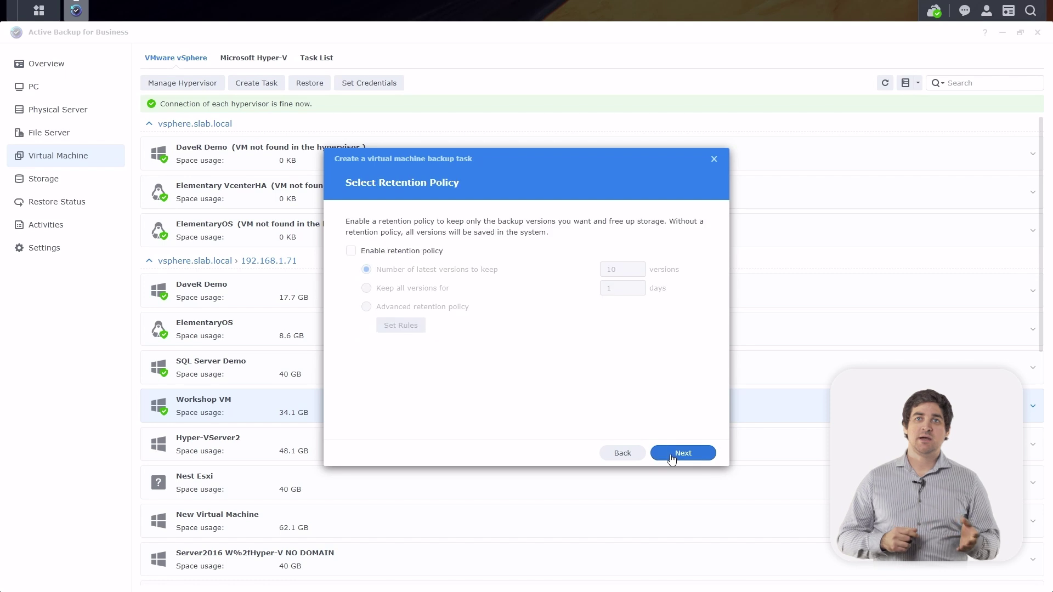
pyautogui.click(426, 253)
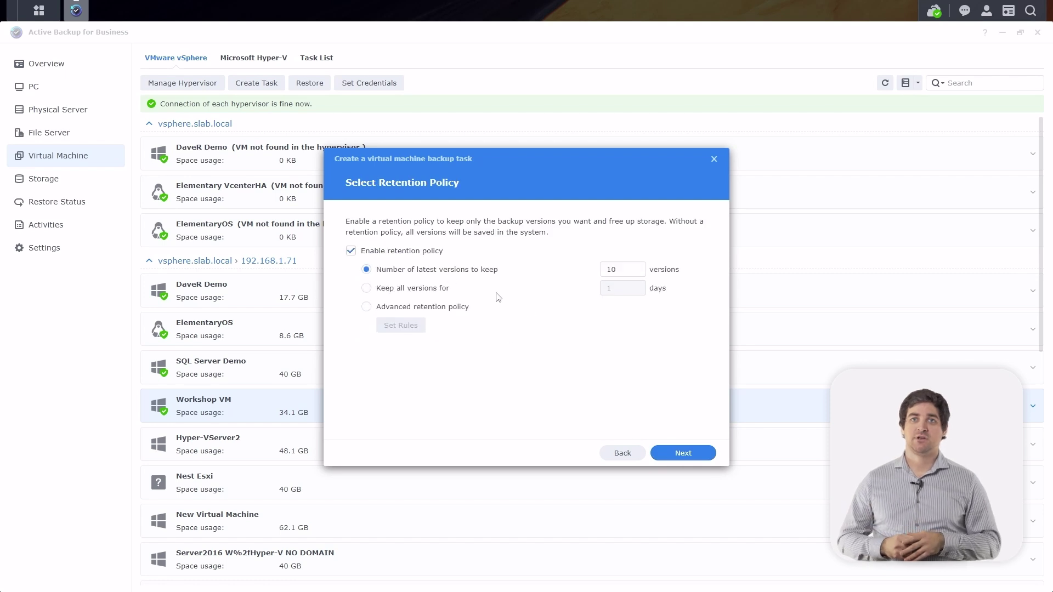
pyautogui.doubleClick(604, 270)
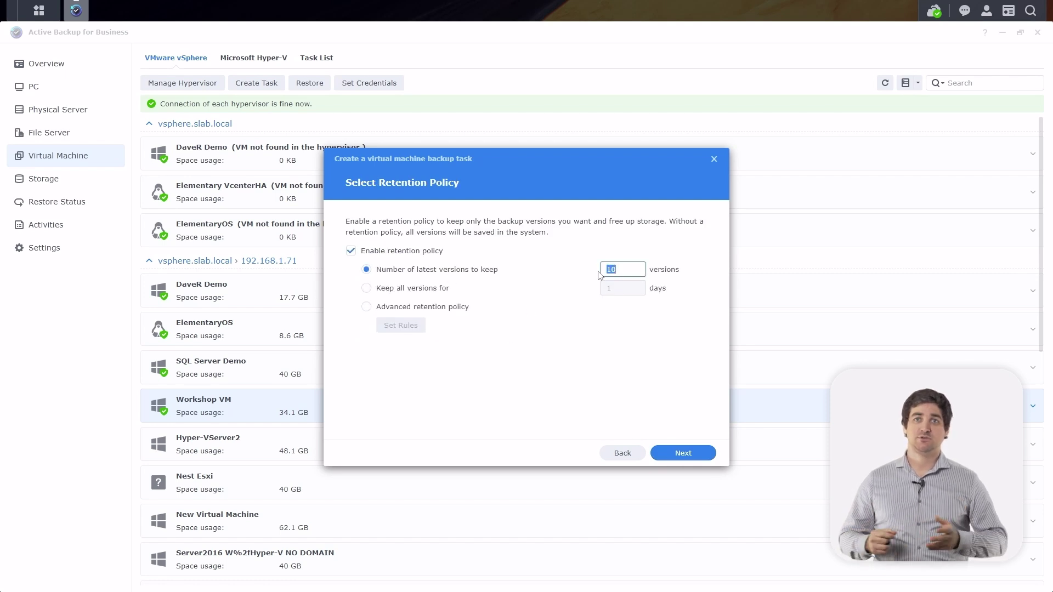
pyautogui.click(644, 395)
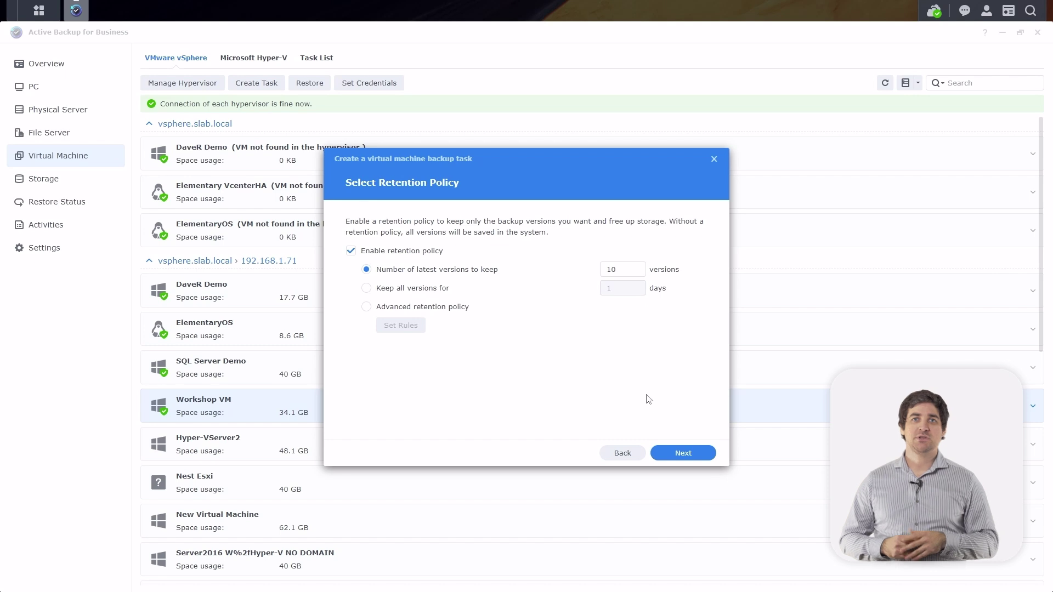
pyautogui.click(672, 455)
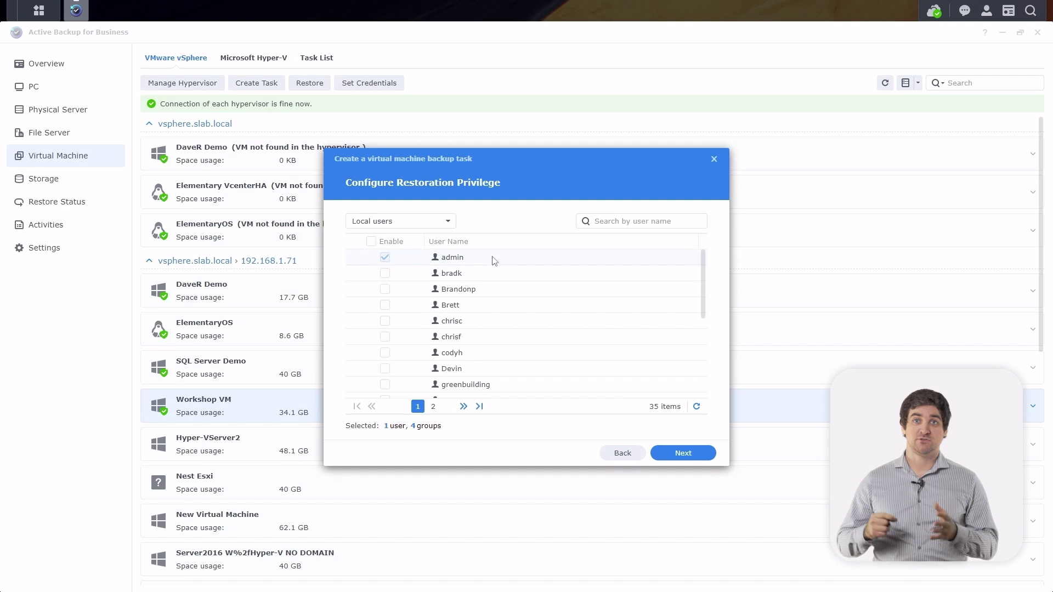
# - Grant restore permission to a SLAB domain user and finish without backing up now
pyautogui.click(451, 221)
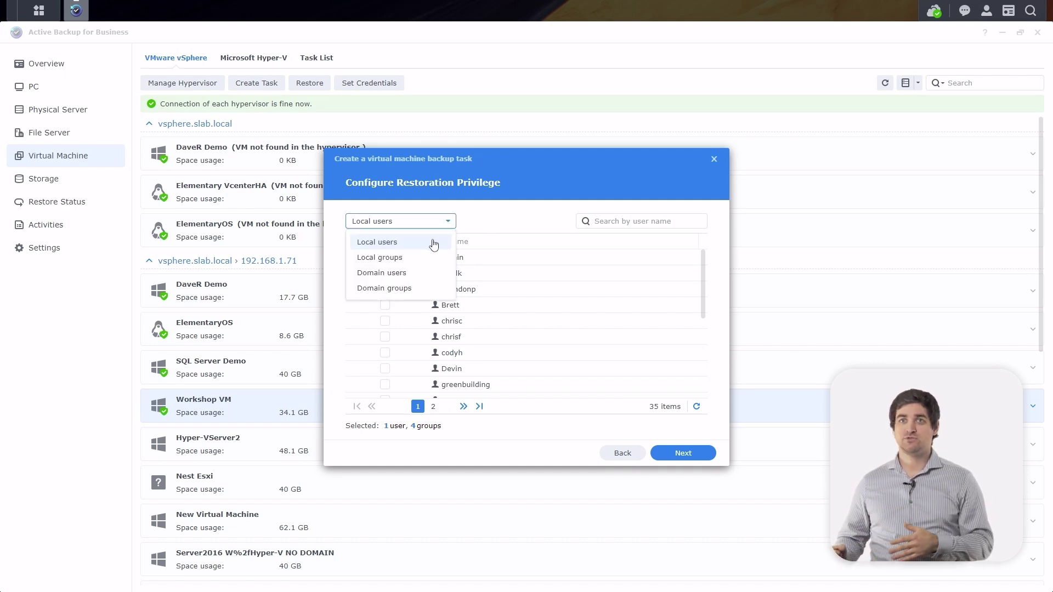
pyautogui.click(428, 277)
pyautogui.scroll(-5, 705, 287)
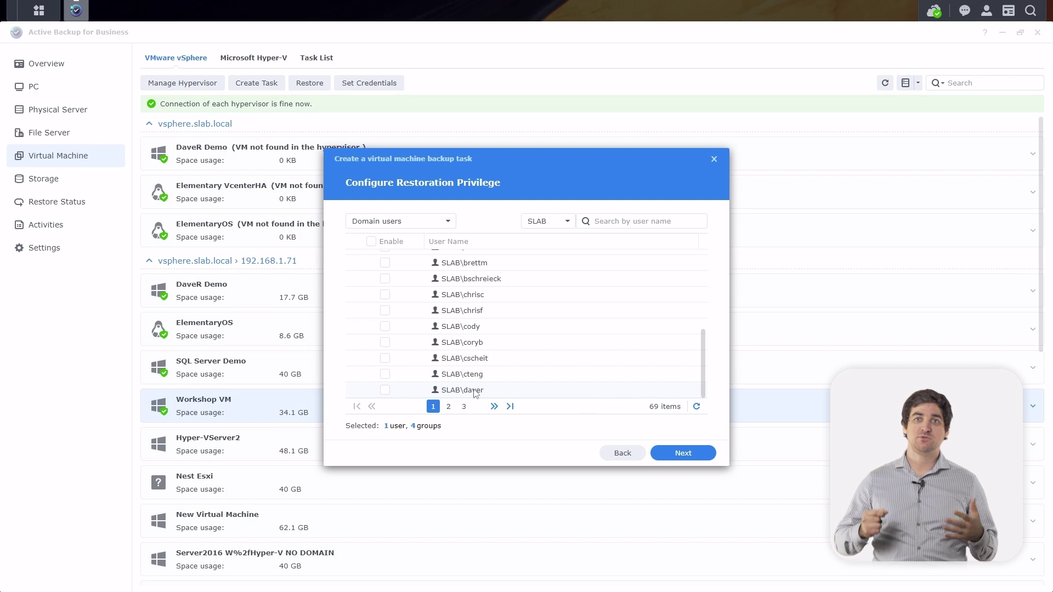
pyautogui.click(385, 390)
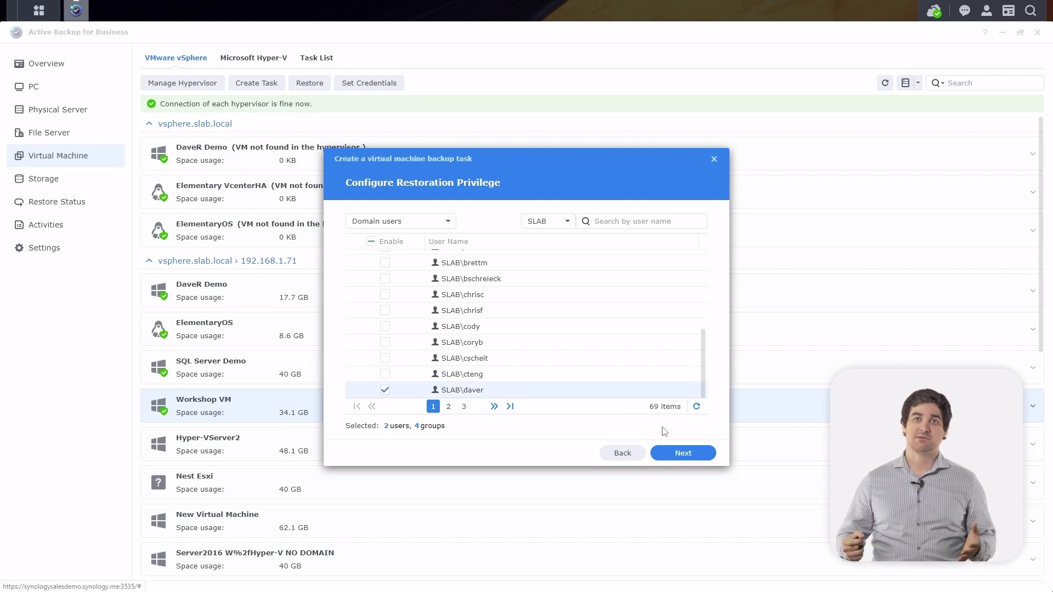
pyautogui.click(683, 453)
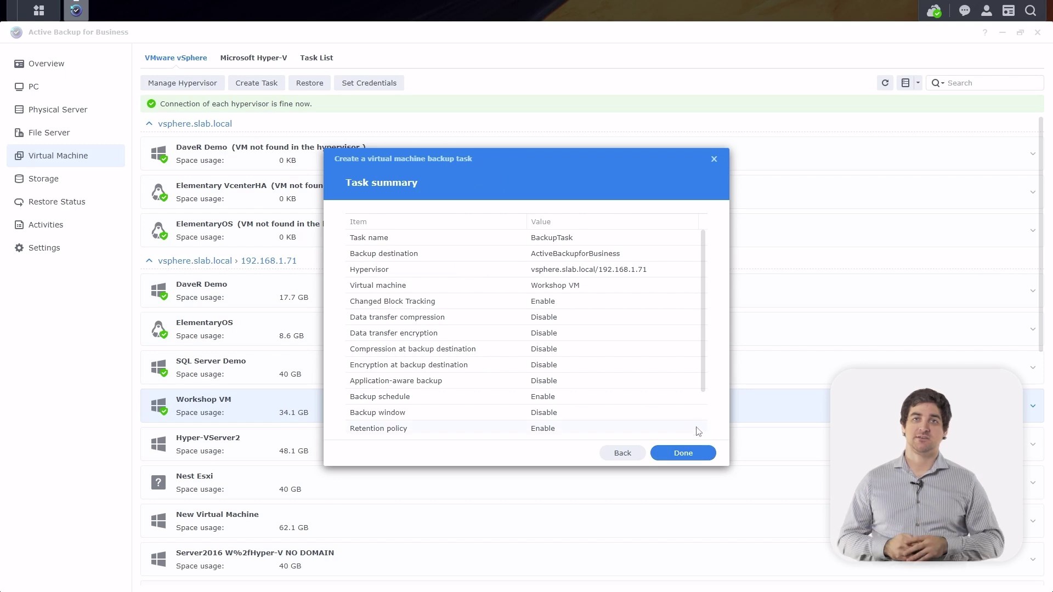
pyautogui.click(684, 454)
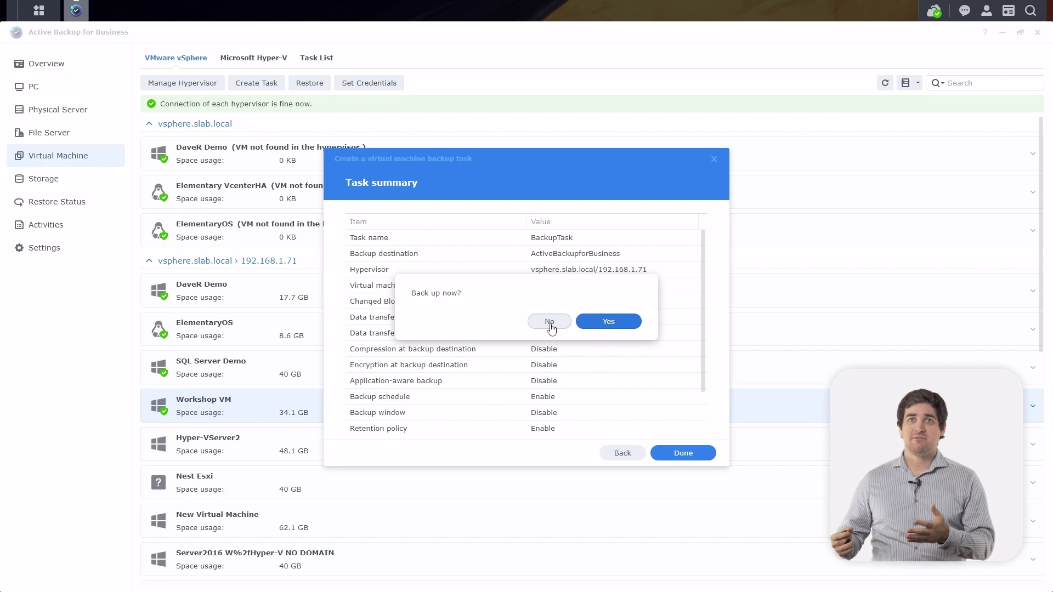
pyautogui.click(550, 323)
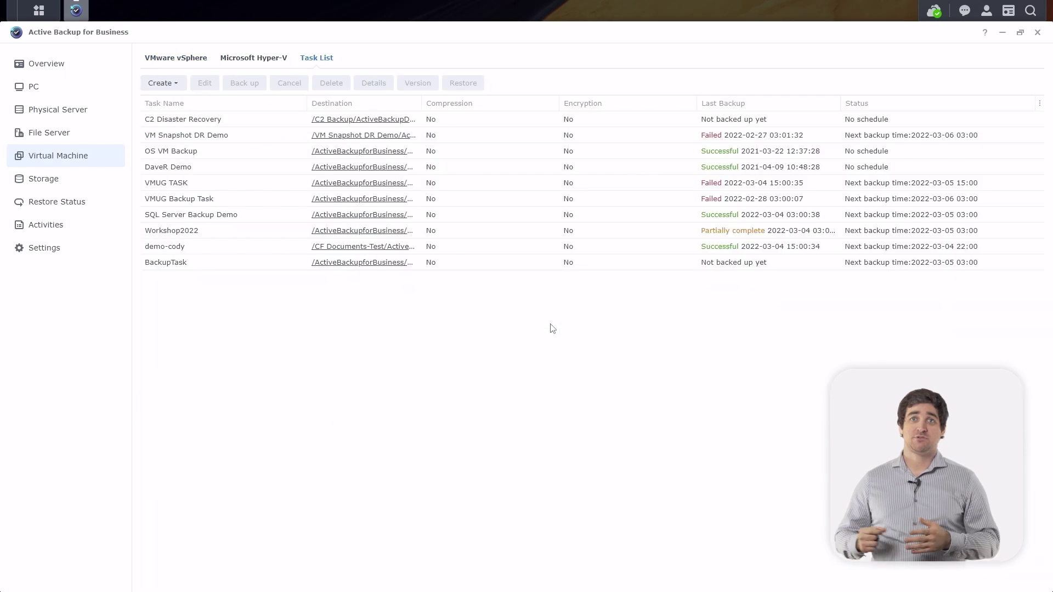
pyautogui.click(174, 66)
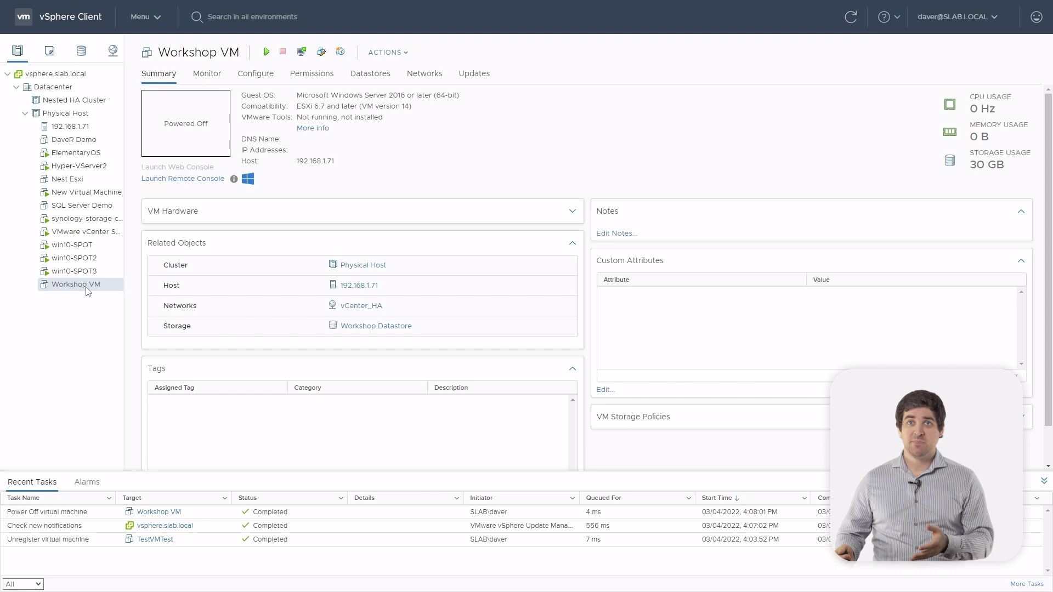
# - Delete Workshop VM from disk in vSphere Client and confirm
pyautogui.rightClick(88, 291)
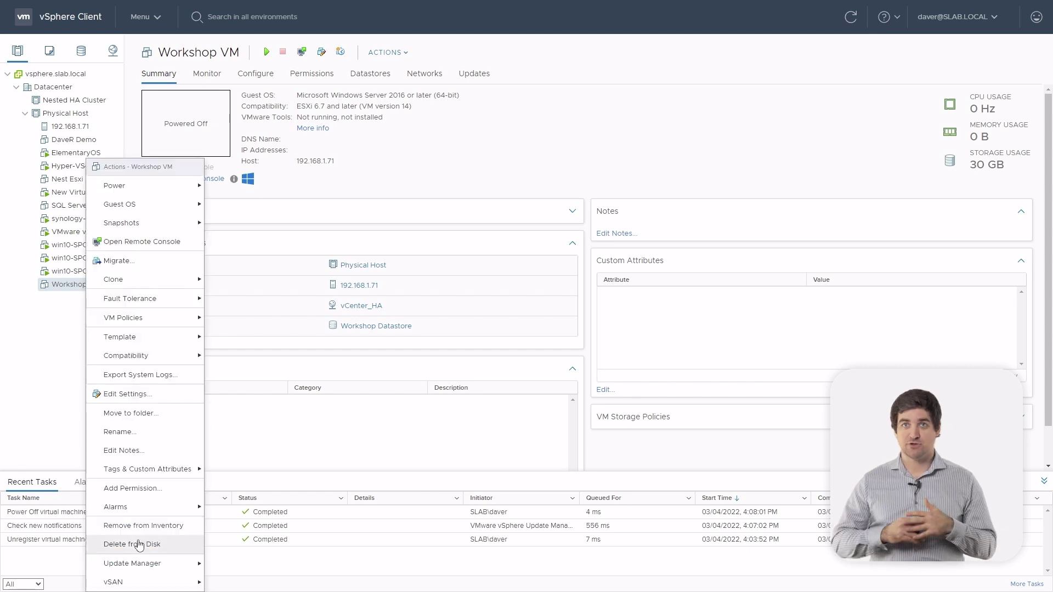
pyautogui.click(135, 545)
pyautogui.click(650, 348)
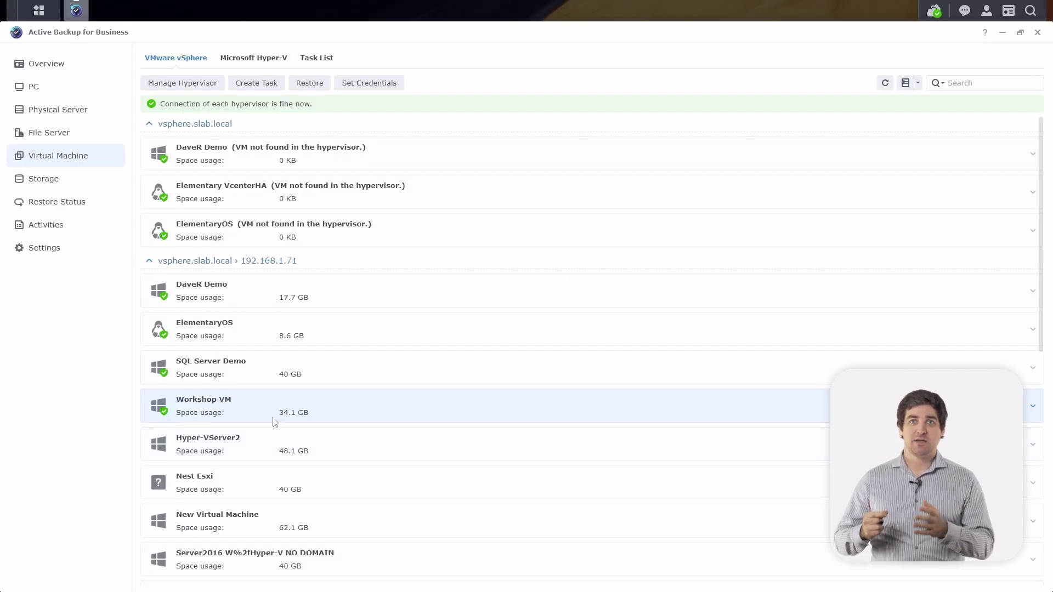
# - Refresh the VM list and restore Workshop VM from its latest restore point
pyautogui.click(884, 84)
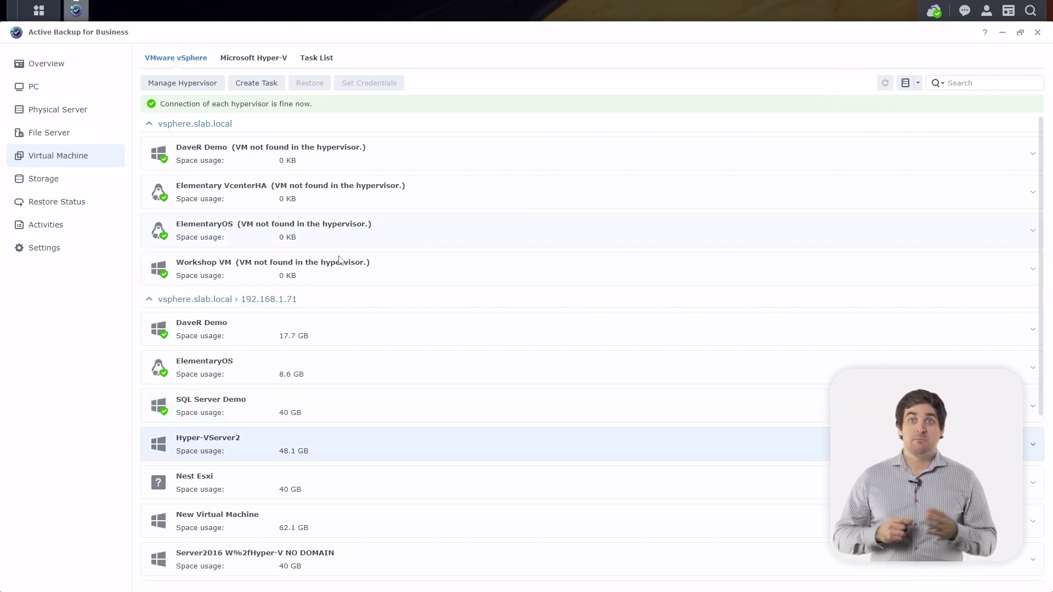
pyautogui.click(233, 274)
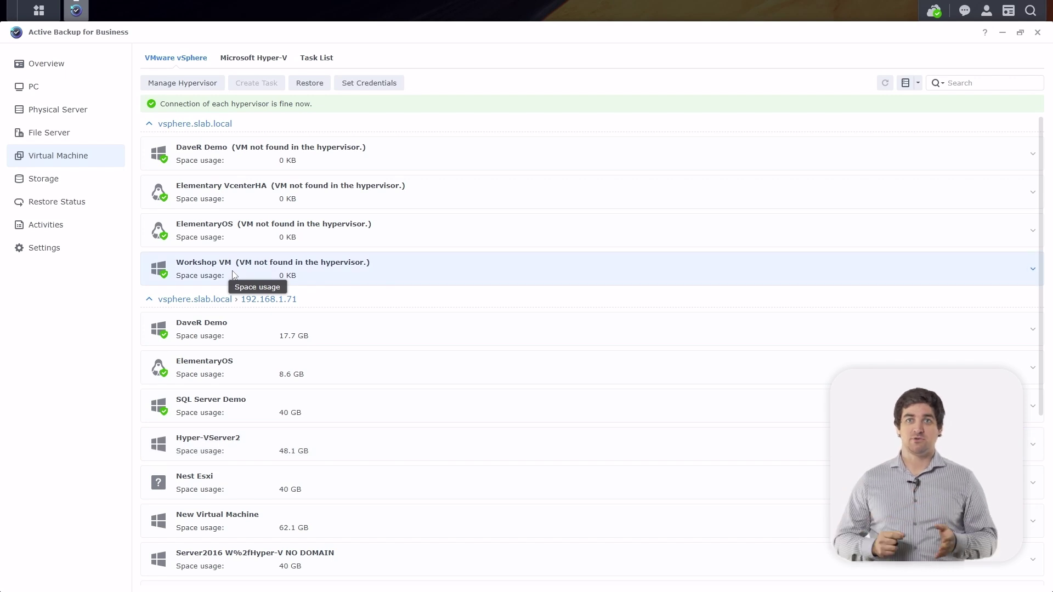
pyautogui.click(309, 83)
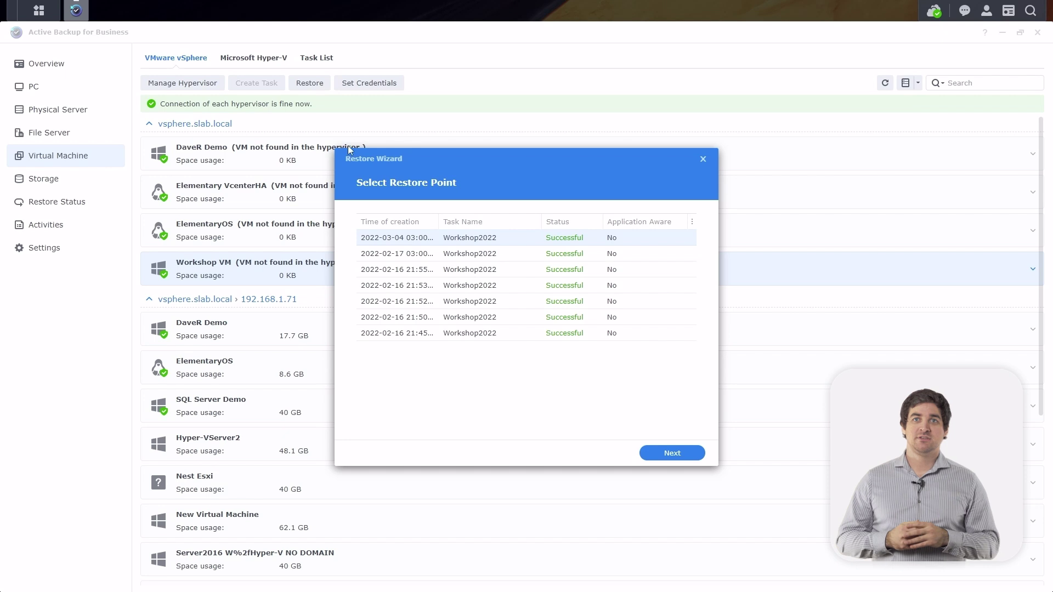
pyautogui.click(673, 455)
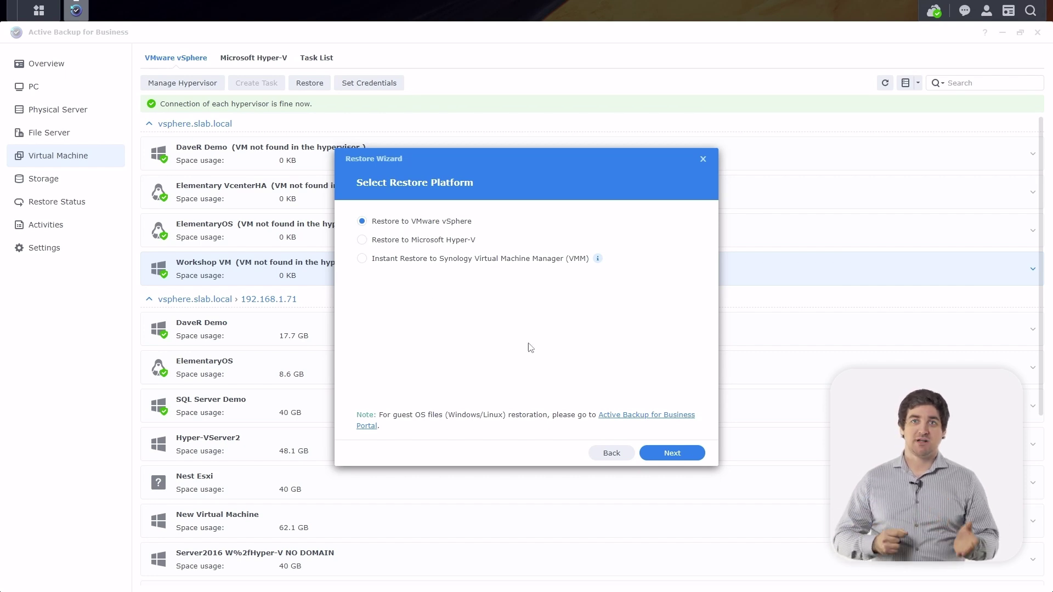
# - Instant-restore Workshop VM to its original vSphere location with automatic power-on enabled
pyautogui.click(674, 455)
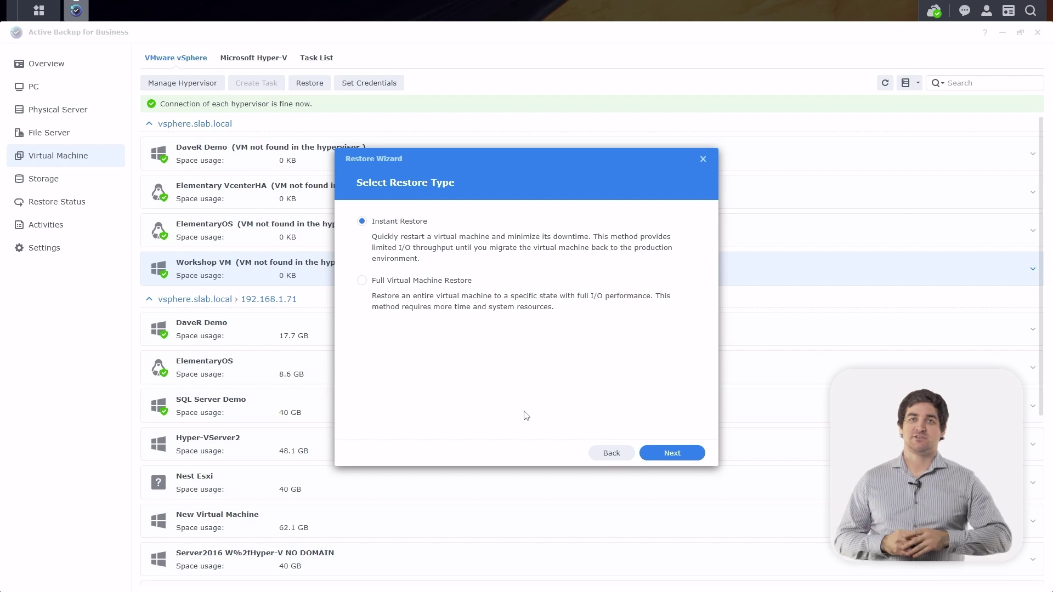
pyautogui.click(673, 455)
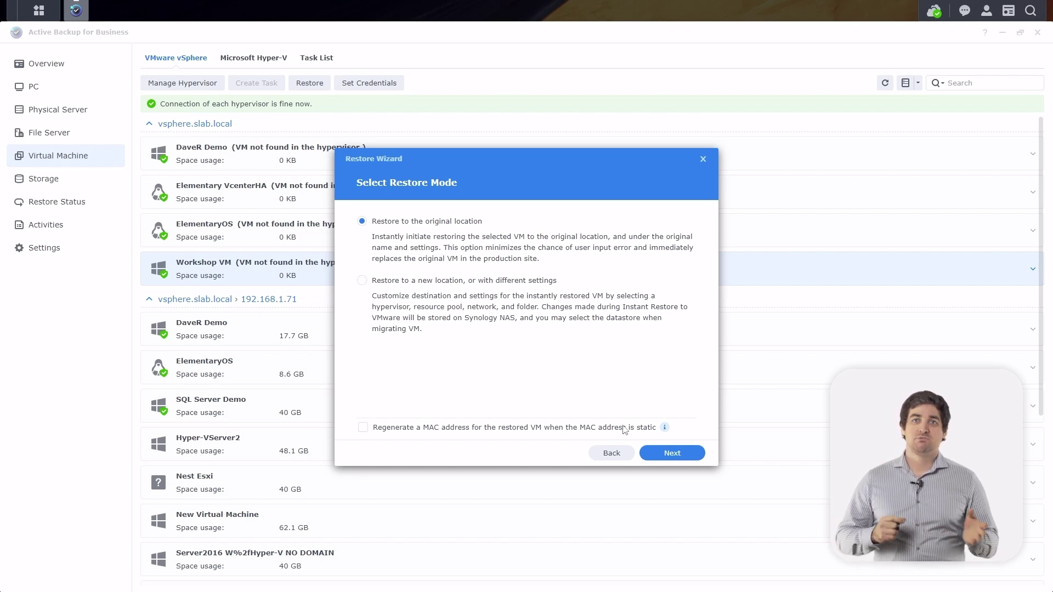
pyautogui.click(672, 454)
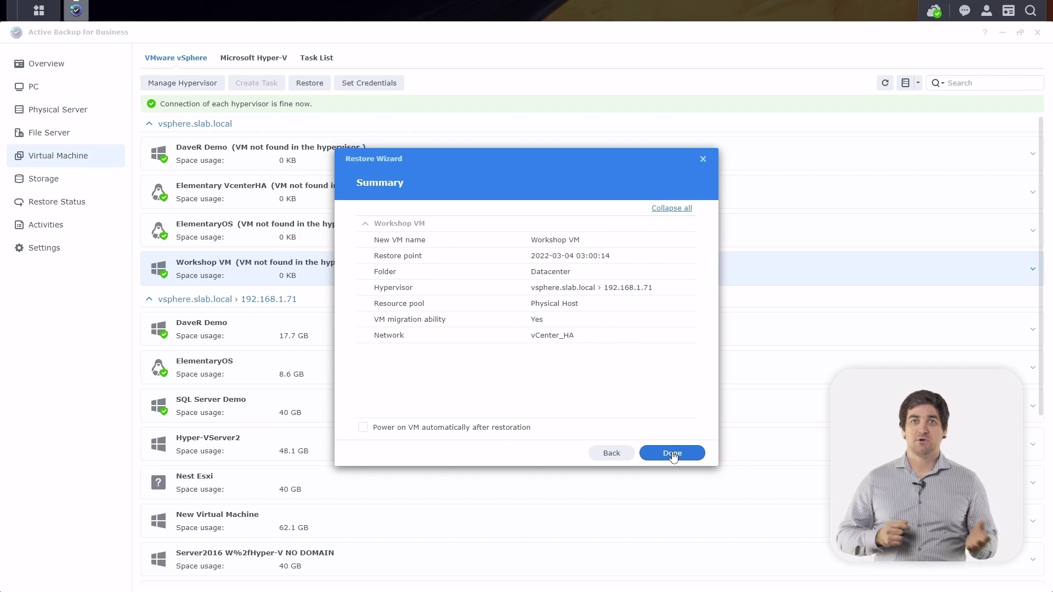
pyautogui.click(377, 428)
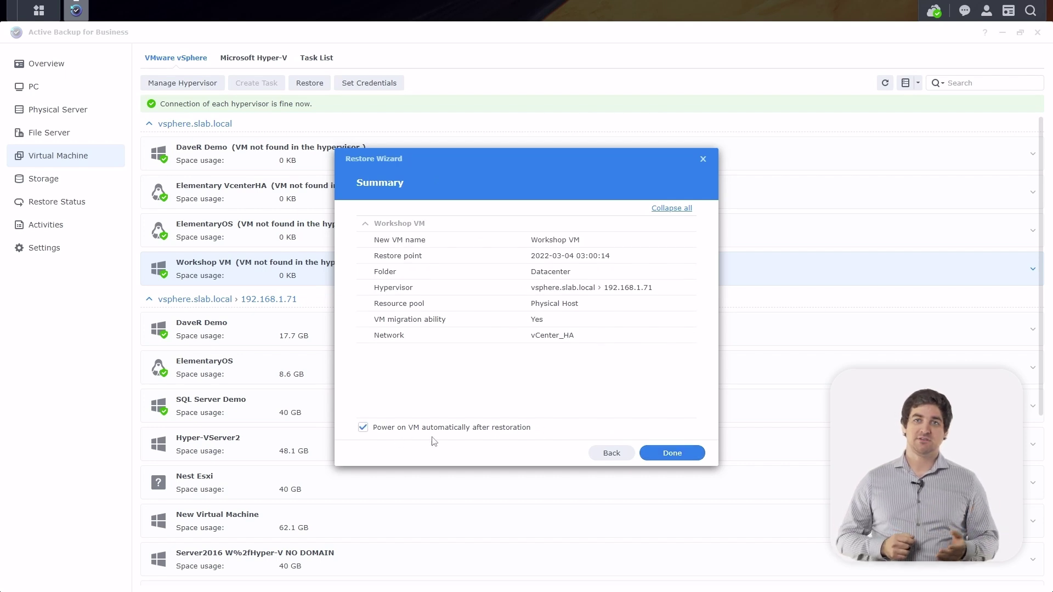
pyautogui.click(673, 453)
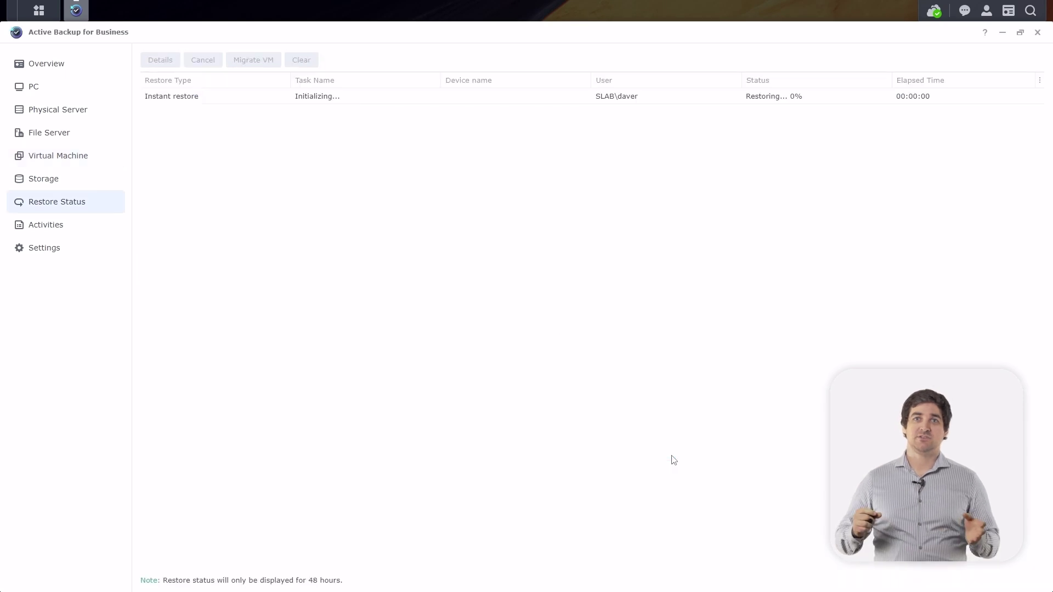
pyautogui.click(776, 103)
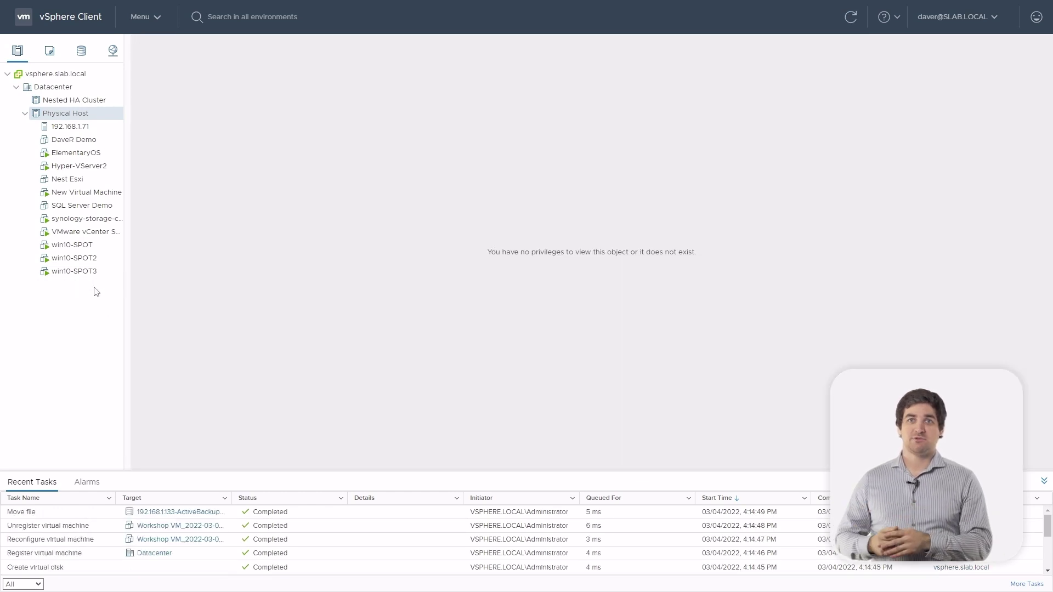
# - Select the restored Workshop VM in vSphere and launch its web console
pyautogui.click(94, 287)
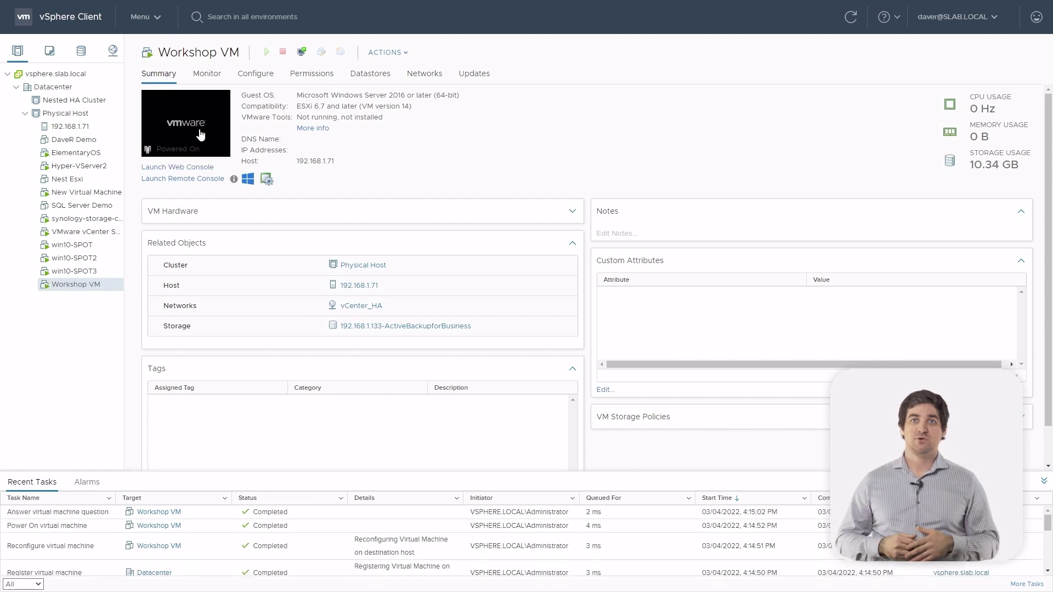
pyautogui.click(199, 125)
pyautogui.click(650, 349)
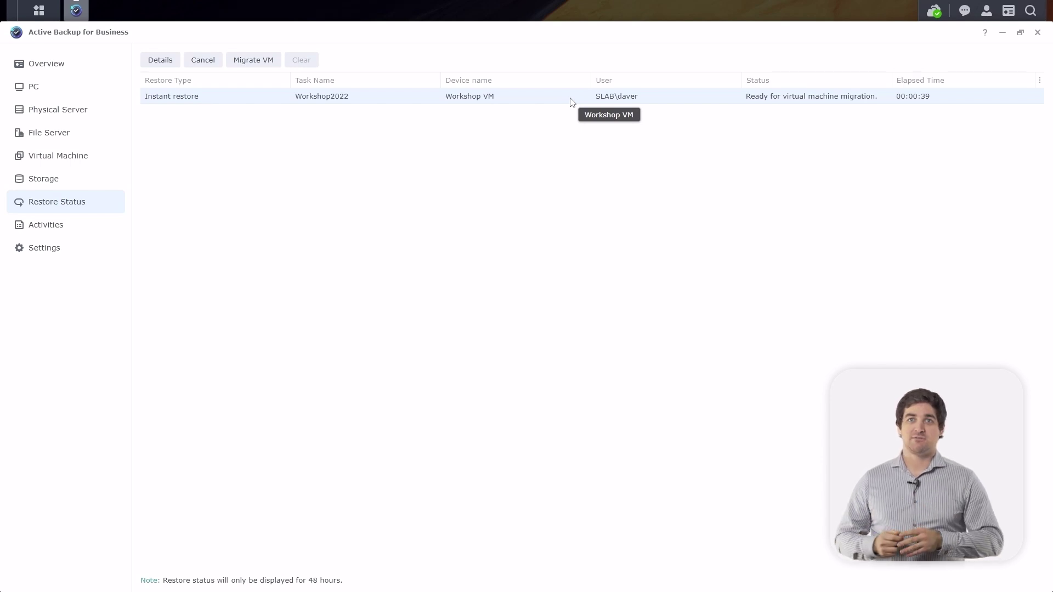
# - Start migrating the instantly restored Workshop VM to Workshop Datastore
pyautogui.click(260, 64)
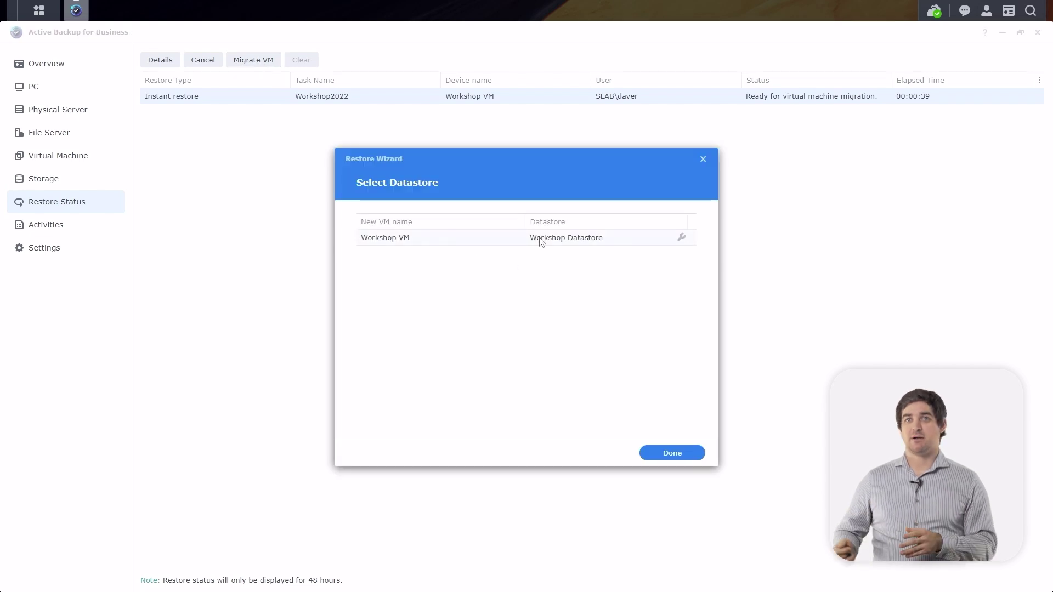
pyautogui.click(664, 455)
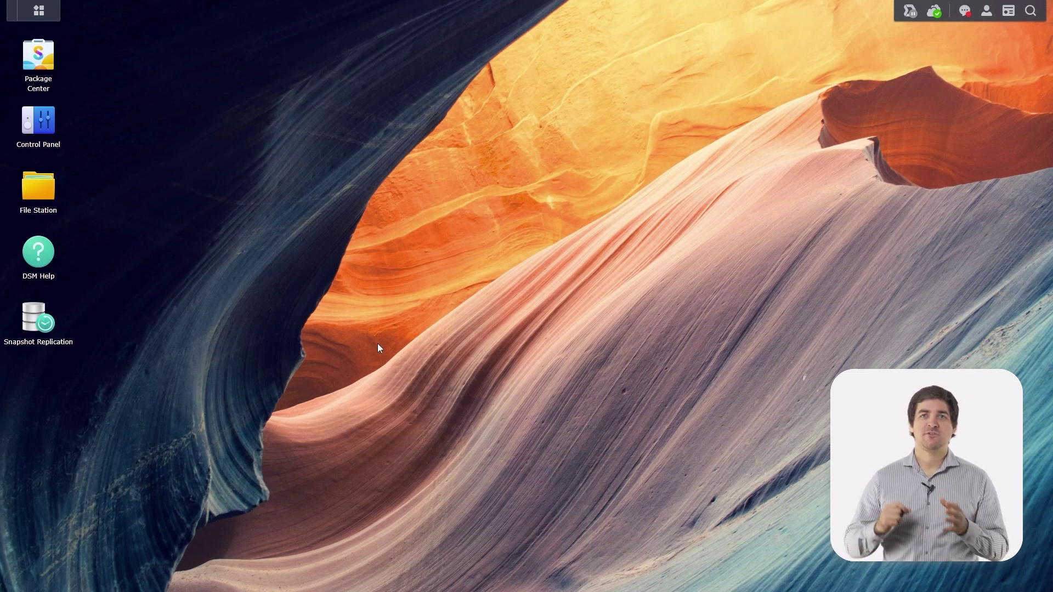
# - Review ActiveBackupforBusiness-1's snapshot schedule and retention settings without saving, then list replication tasks
pyautogui.click(45, 354)
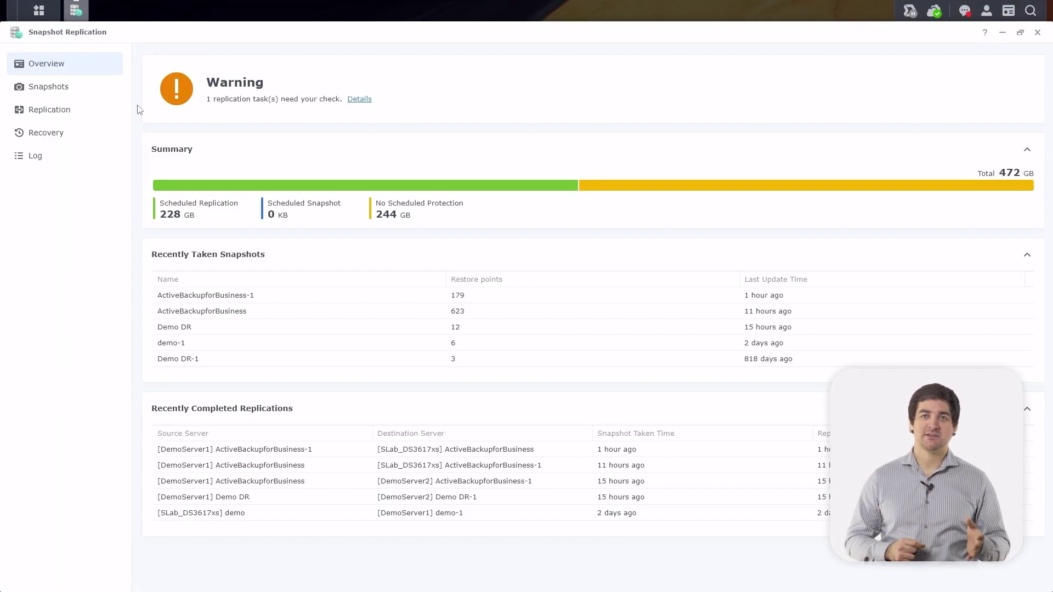
pyautogui.click(82, 89)
pyautogui.click(256, 175)
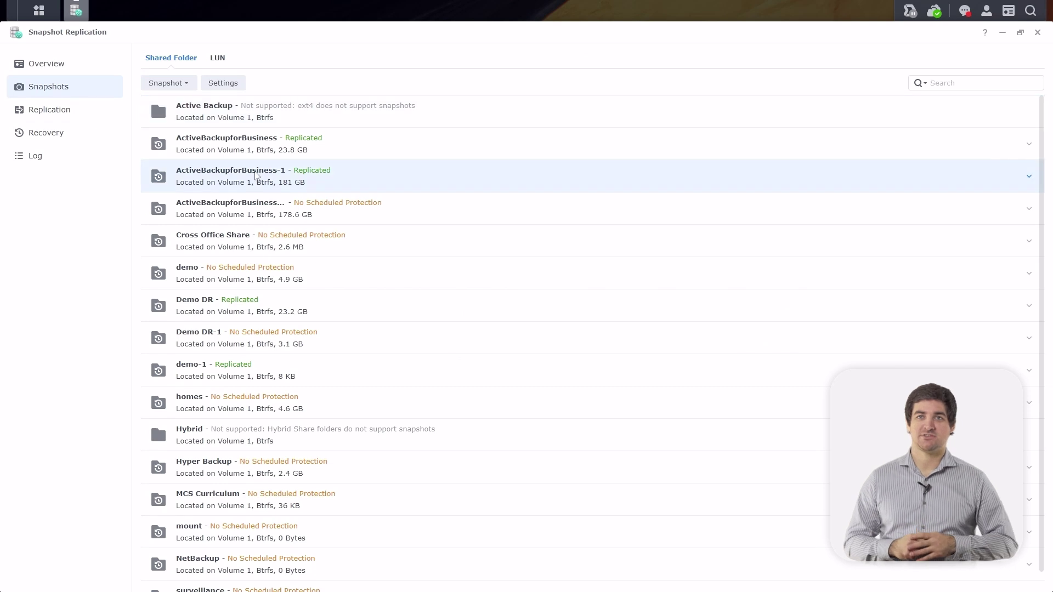
pyautogui.click(224, 83)
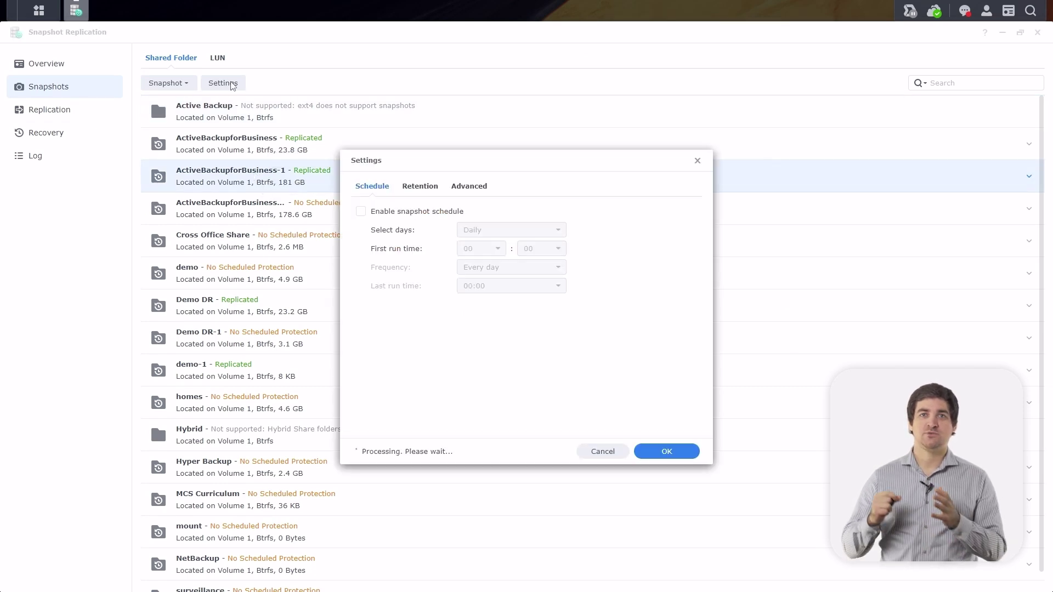
pyautogui.click(361, 211)
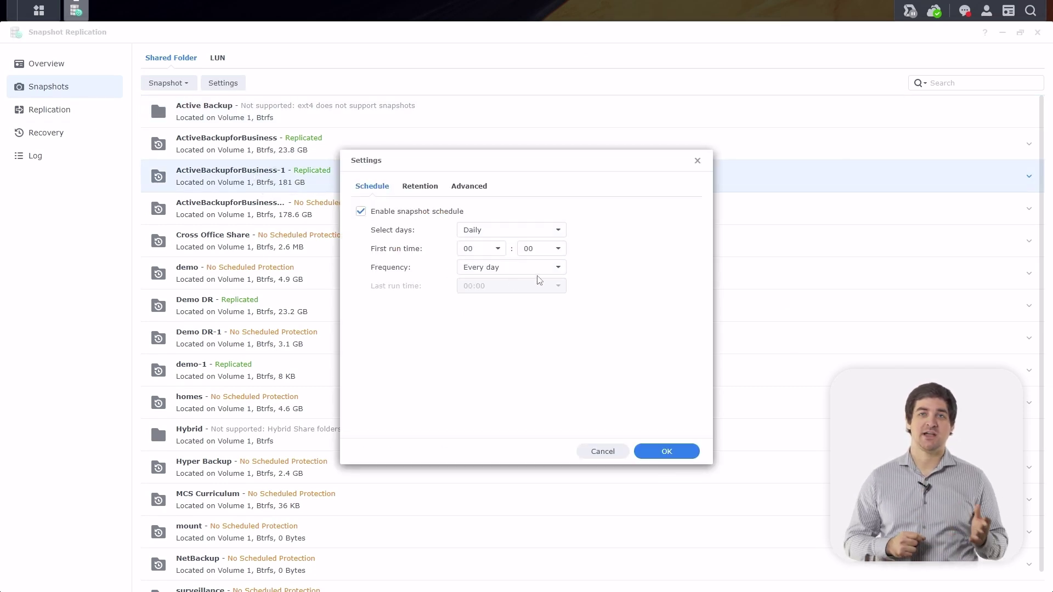
pyautogui.click(418, 188)
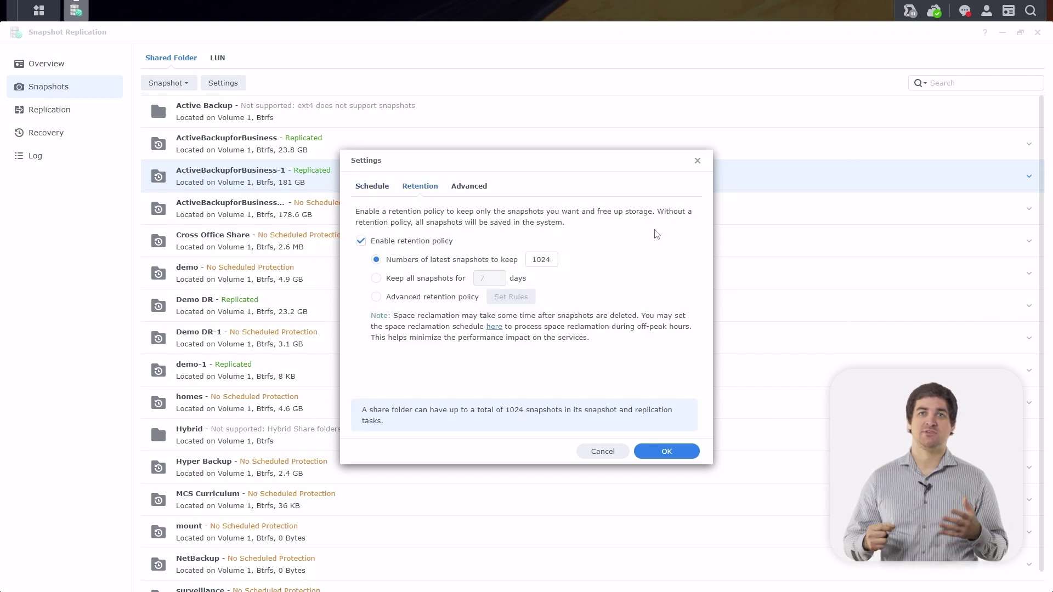
pyautogui.click(698, 161)
pyautogui.click(67, 115)
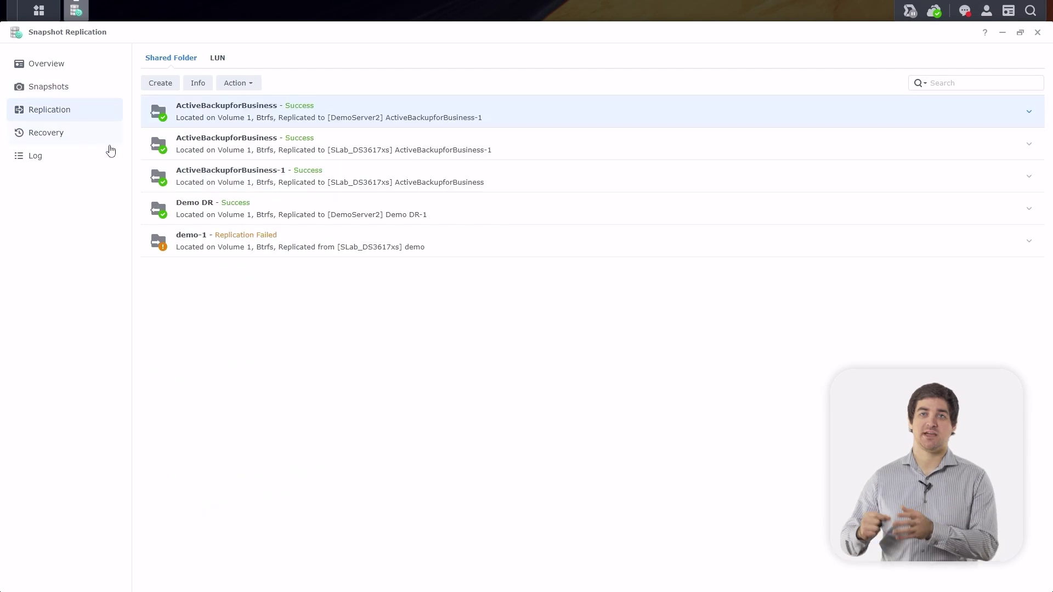
pyautogui.click(294, 187)
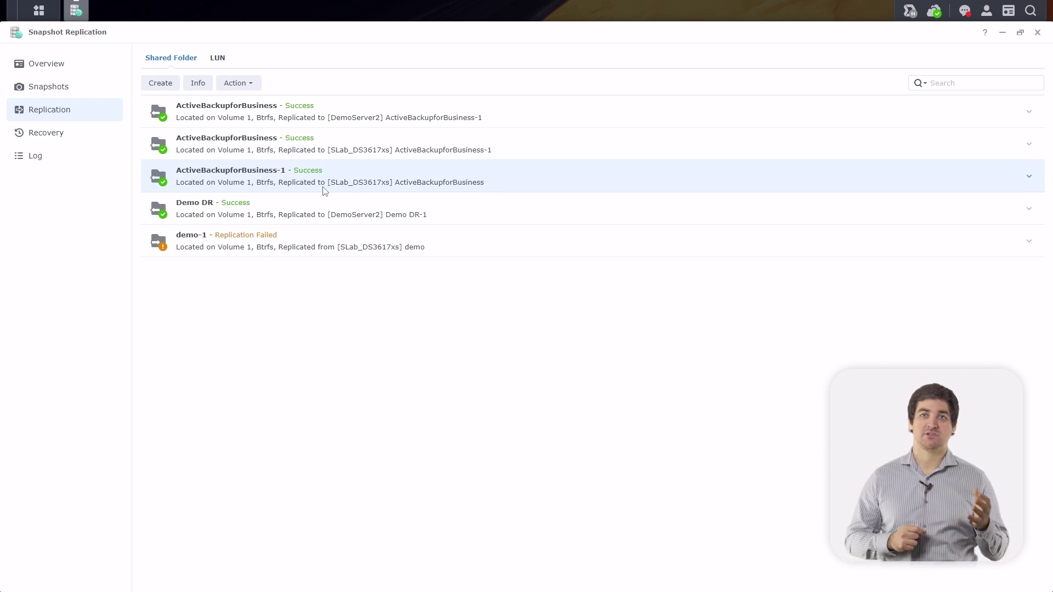
pyautogui.click(160, 83)
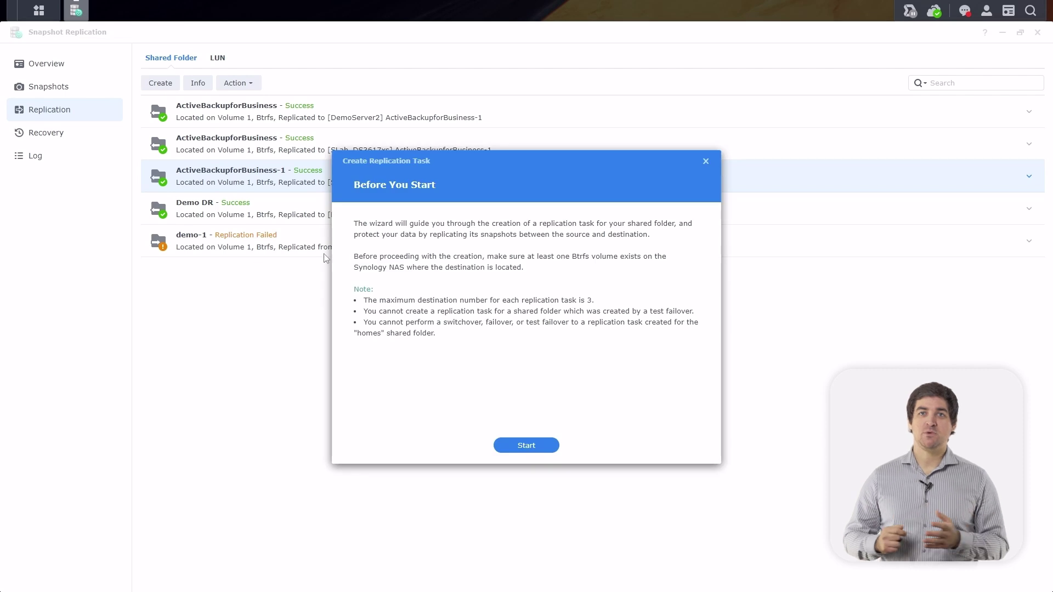
pyautogui.click(553, 447)
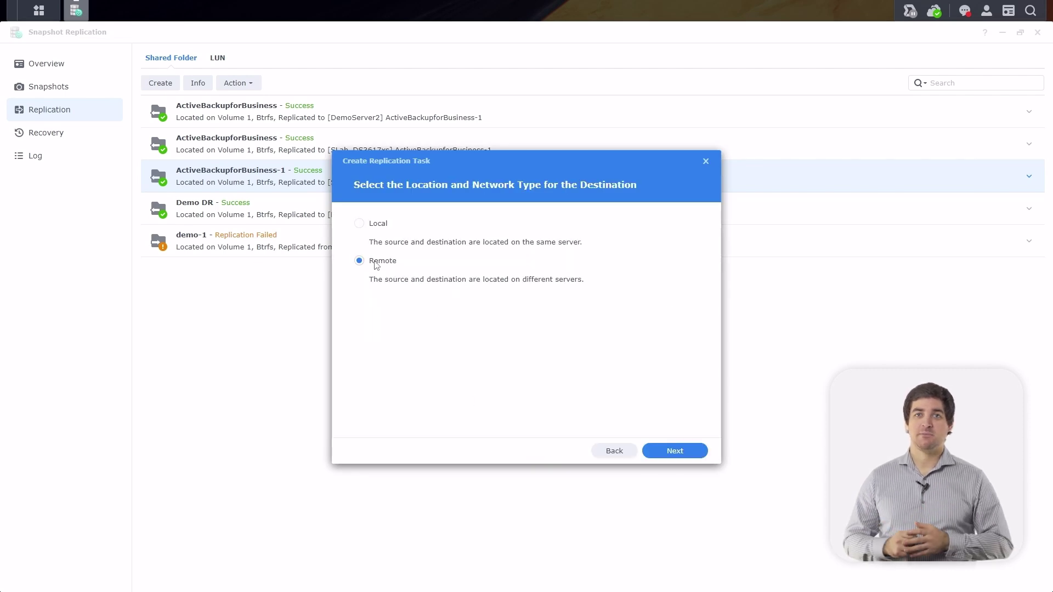
pyautogui.click(680, 452)
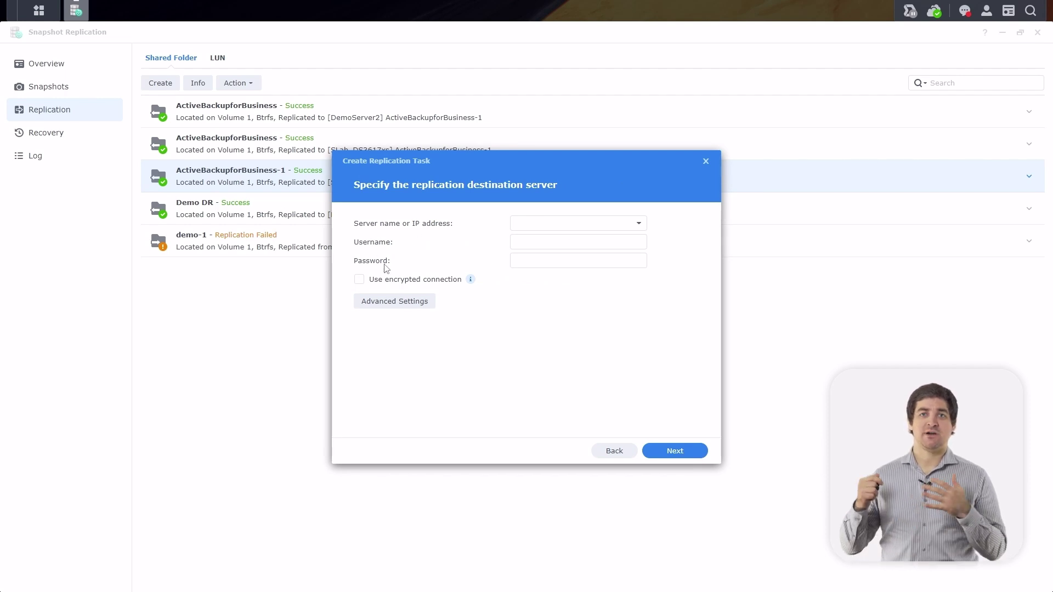
pyautogui.click(705, 161)
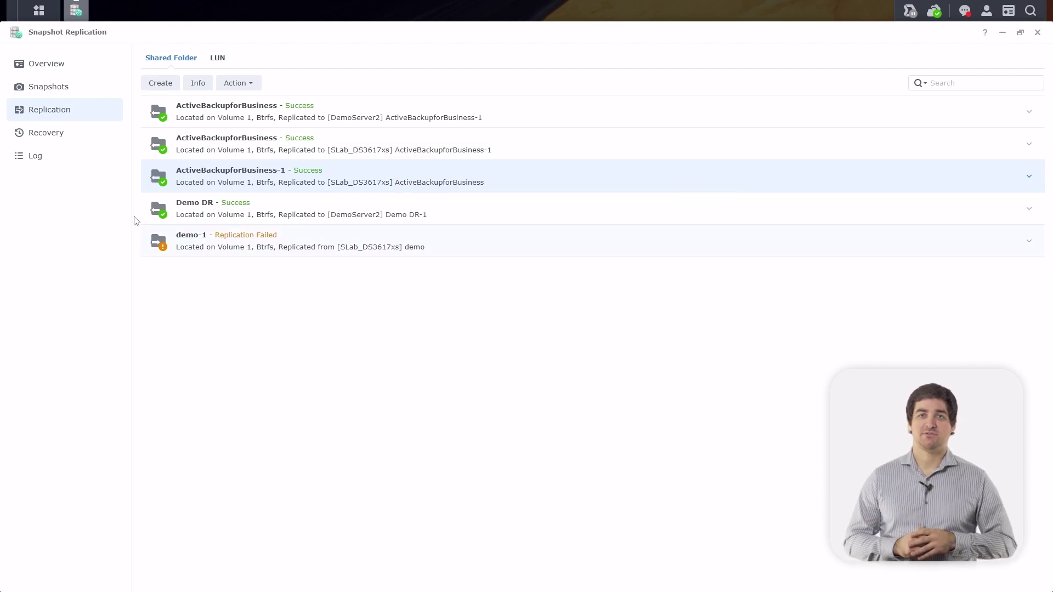
# - Inspect ActiveBackupforBusiness-1's recovery details and action menu without choosing any action
pyautogui.click(90, 141)
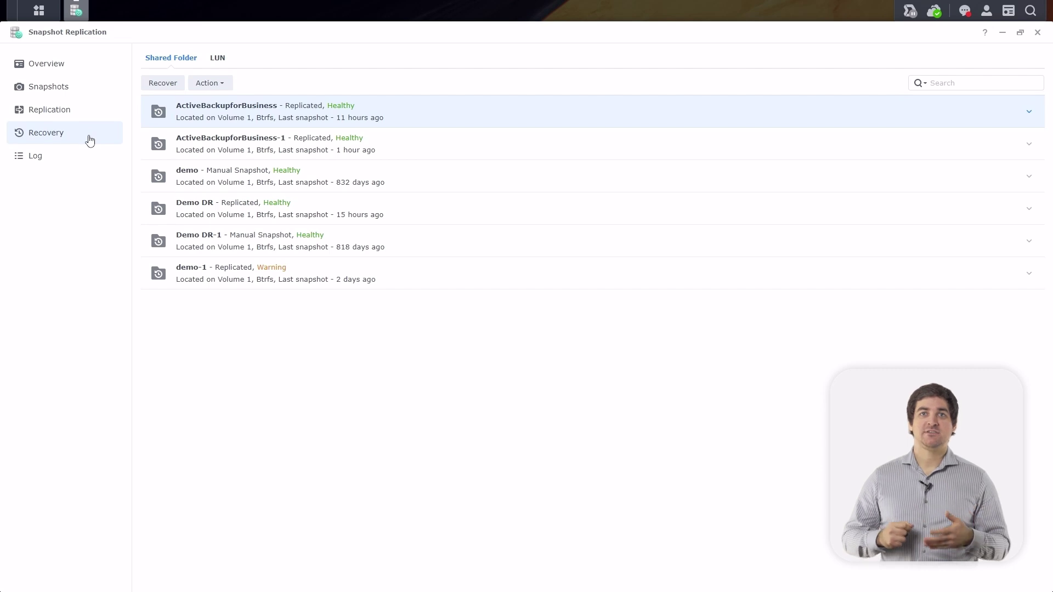
pyautogui.click(1029, 144)
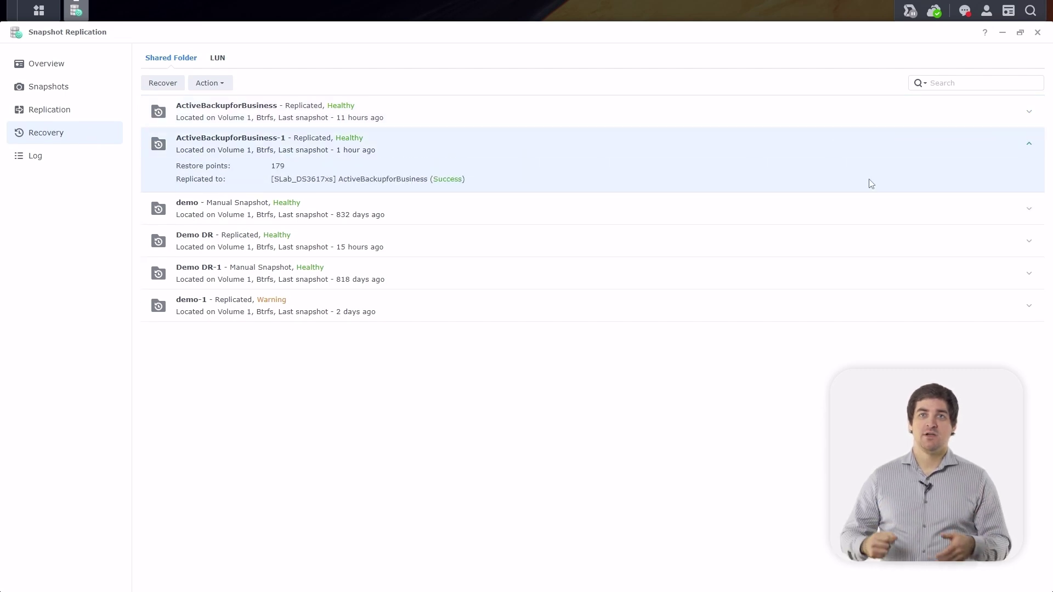
pyautogui.click(228, 88)
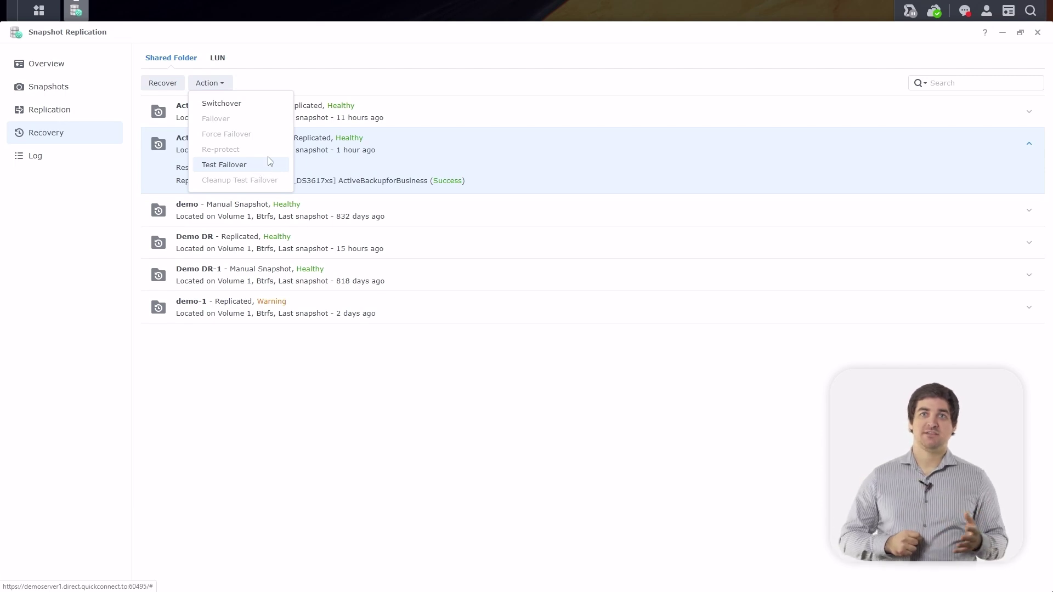
pyautogui.click(320, 87)
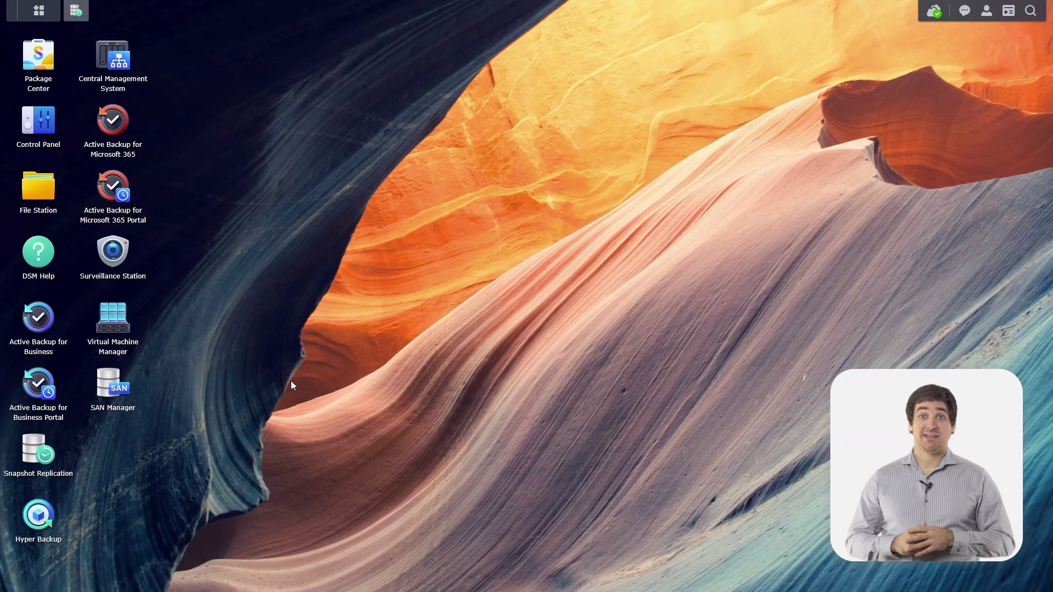
pyautogui.click(49, 480)
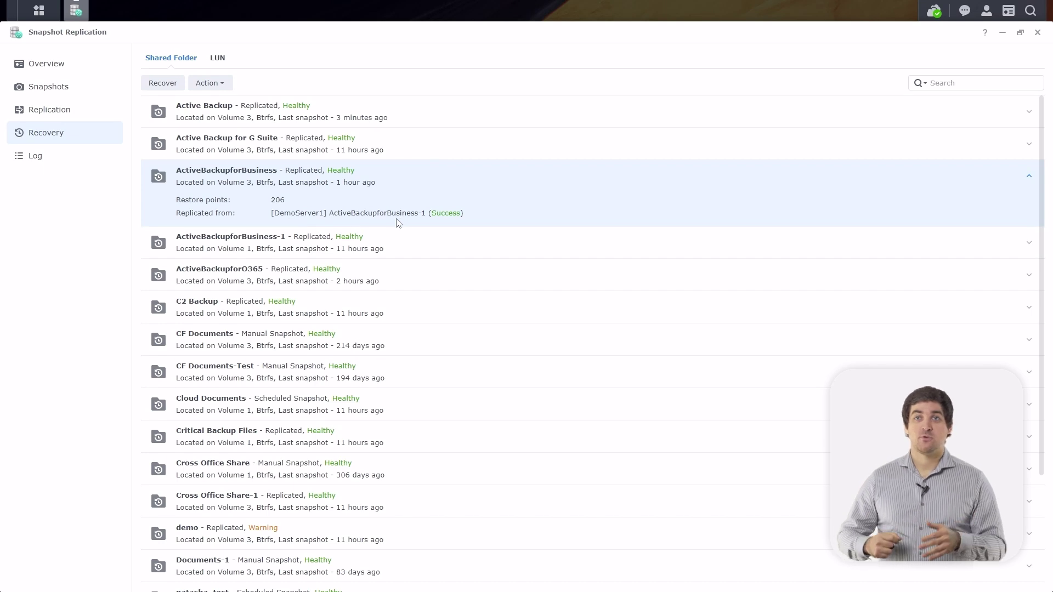
pyautogui.click(225, 85)
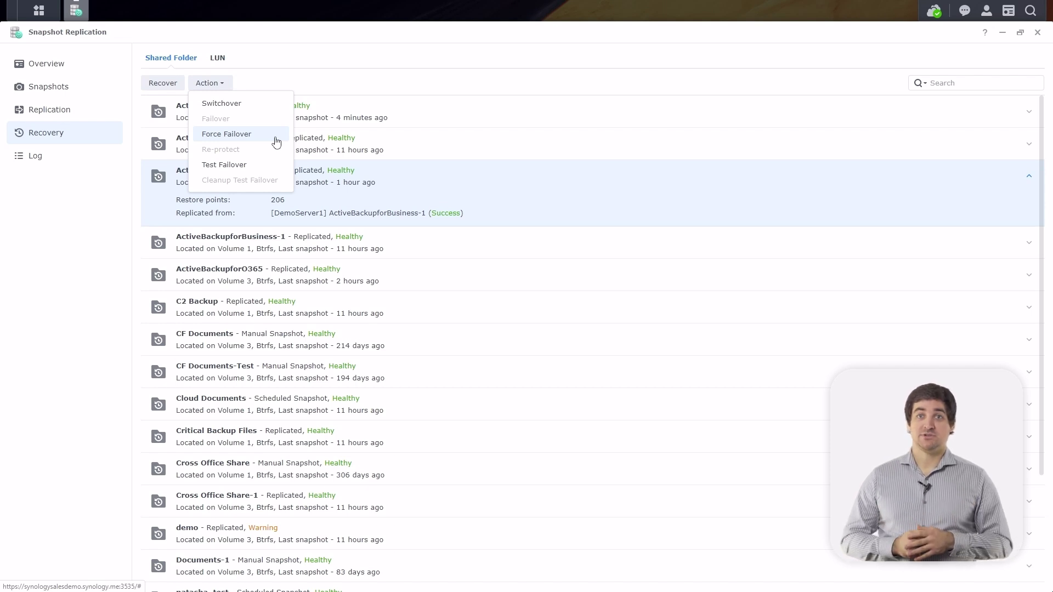
pyautogui.click(273, 142)
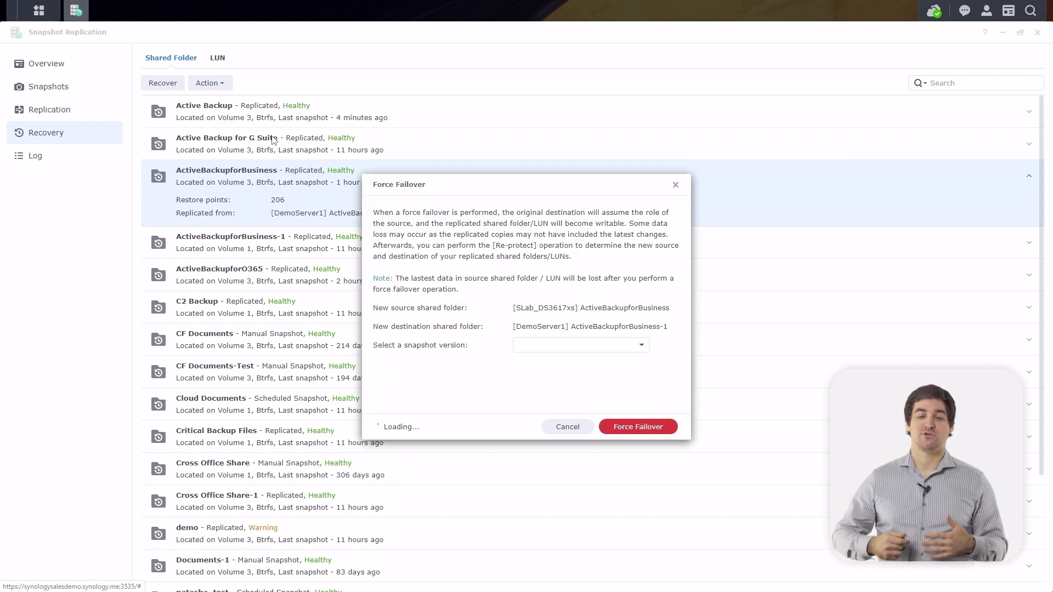
pyautogui.click(642, 373)
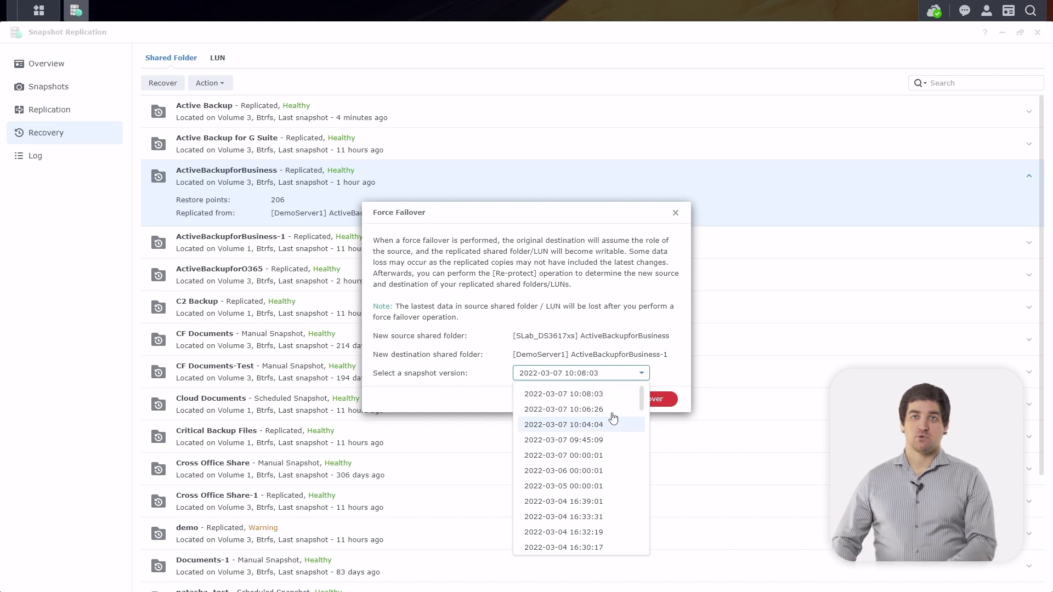
pyautogui.click(609, 395)
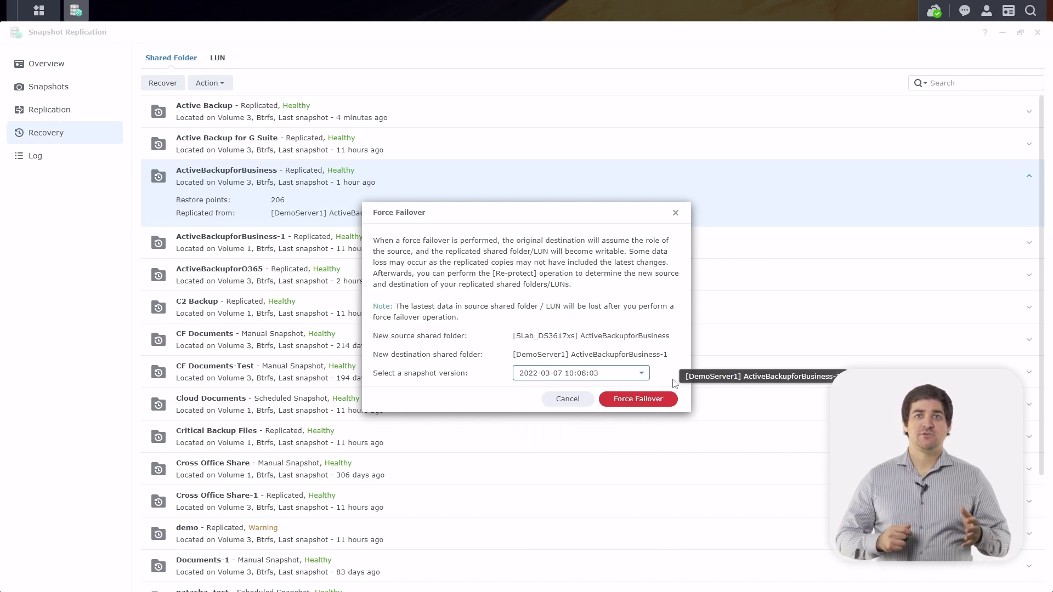
pyautogui.click(664, 404)
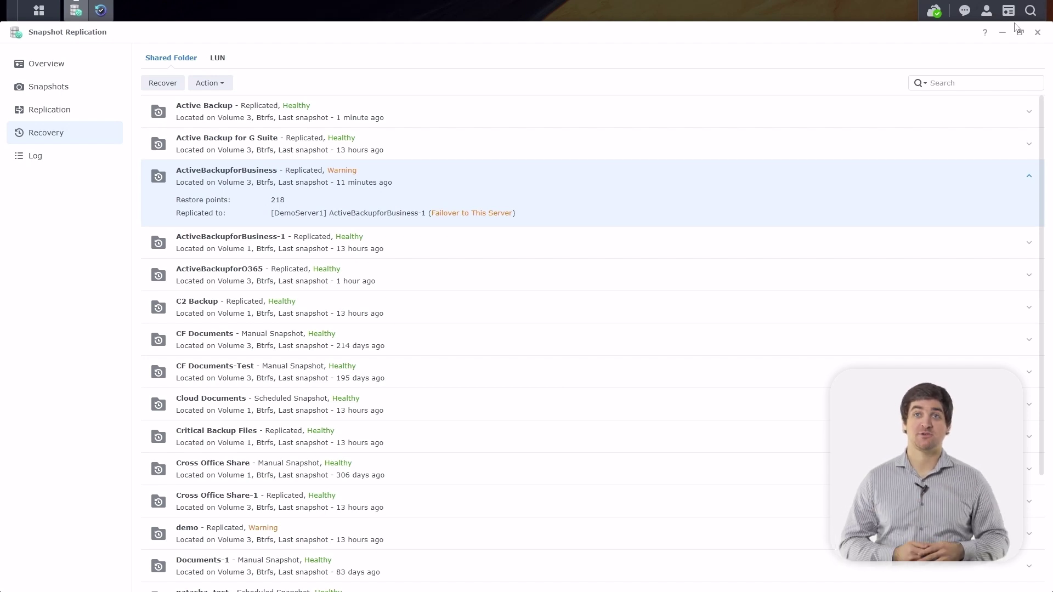
# - Open Active Backup for Business on the DR NAS and acknowledge the missing system volume message
pyautogui.click(1001, 32)
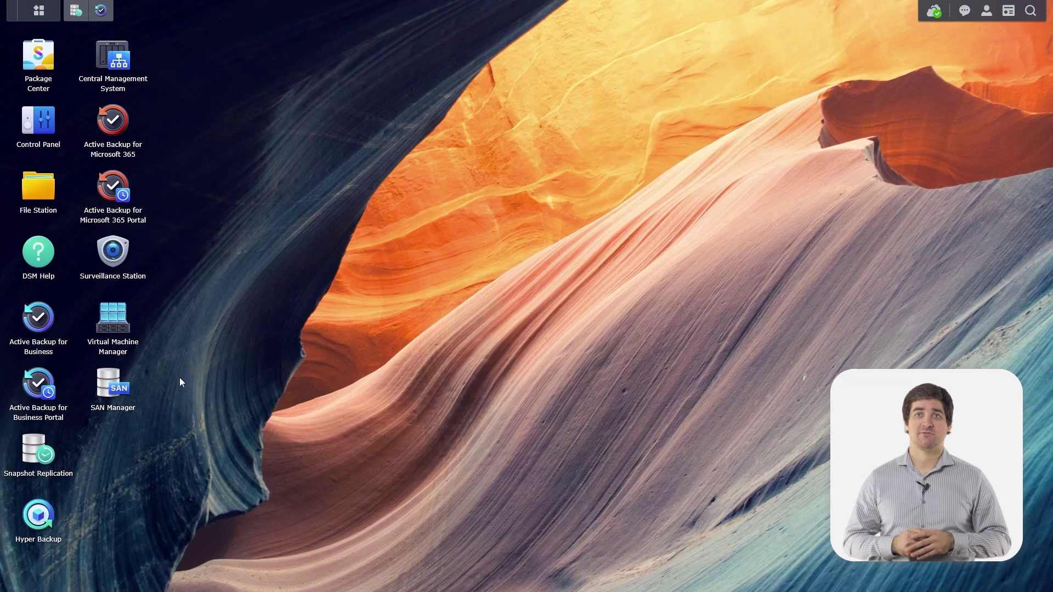
pyautogui.click(49, 356)
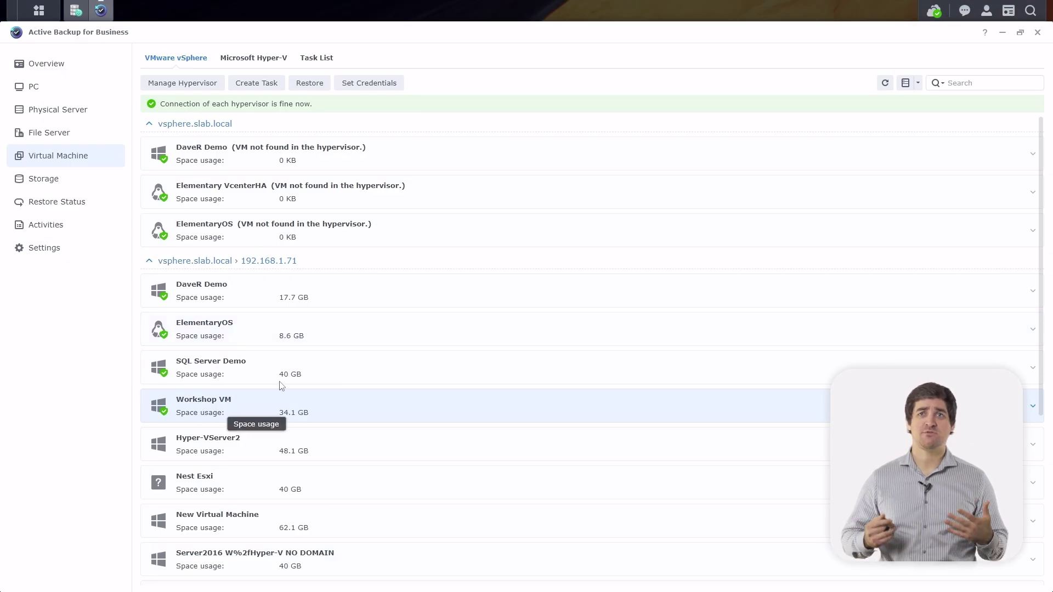
pyautogui.click(321, 88)
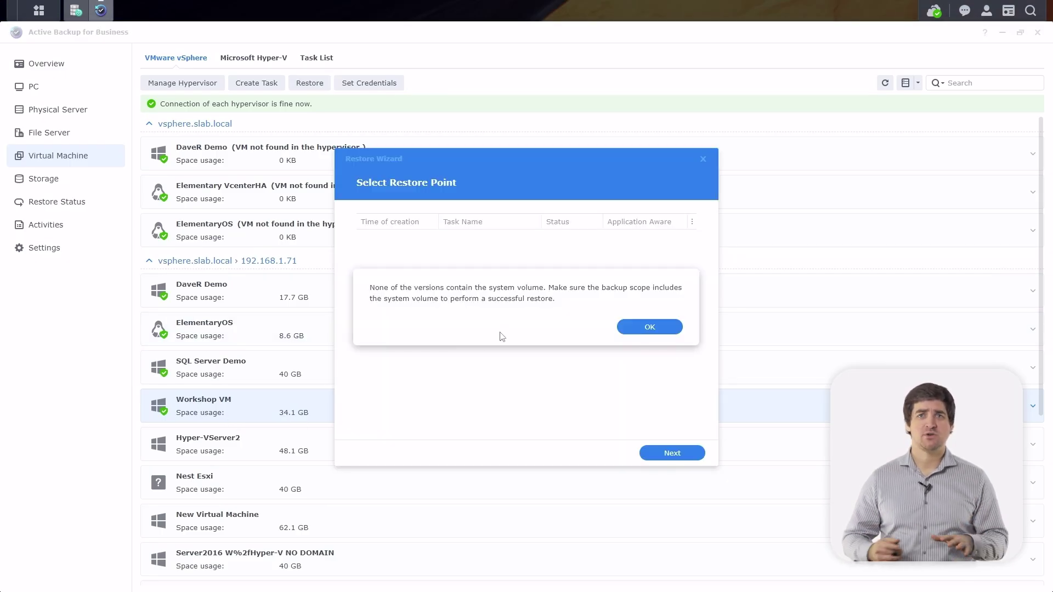
pyautogui.click(651, 327)
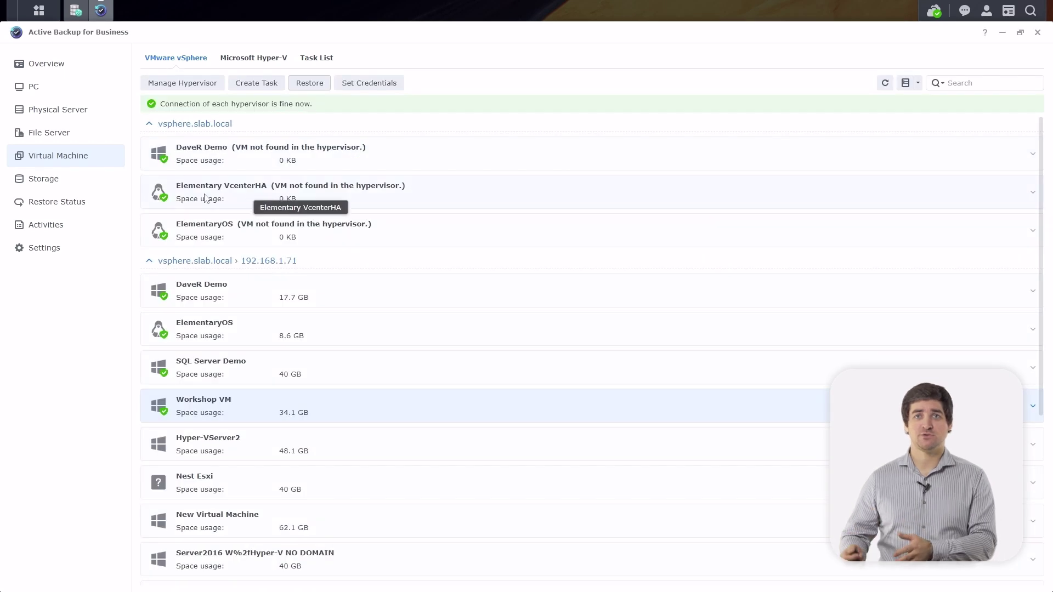
# - Relink the ActiveBackupforBusiness backup storage, then start restoring Workshop VM
pyautogui.click(60, 185)
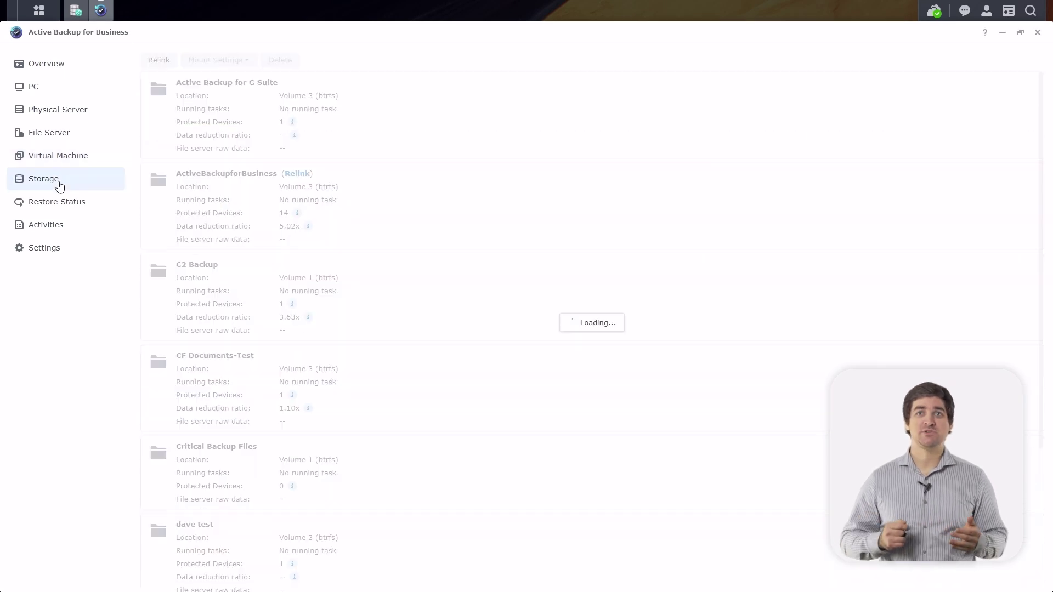
pyautogui.click(298, 173)
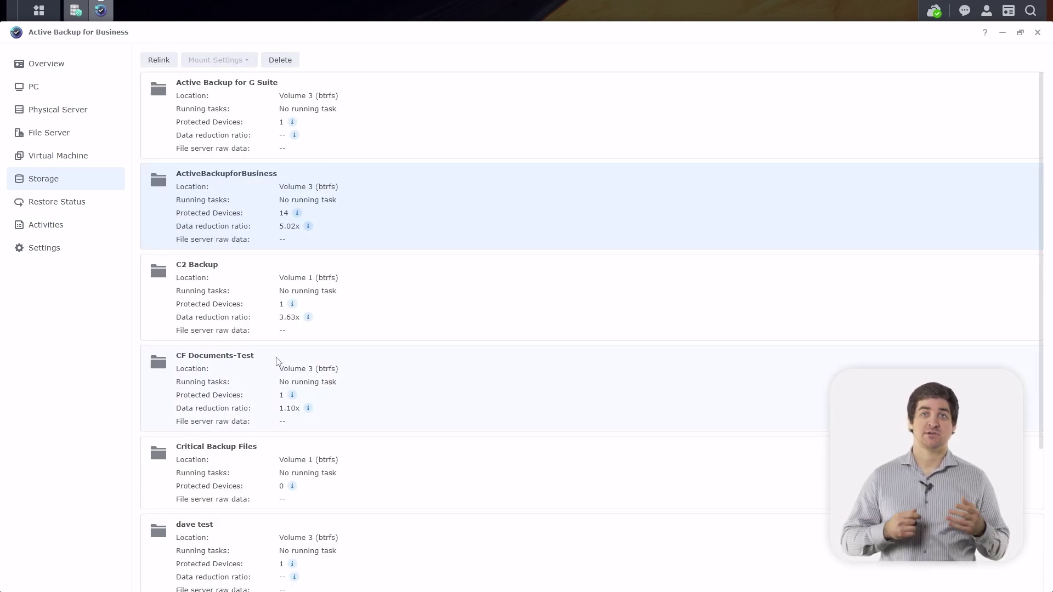
pyautogui.click(67, 164)
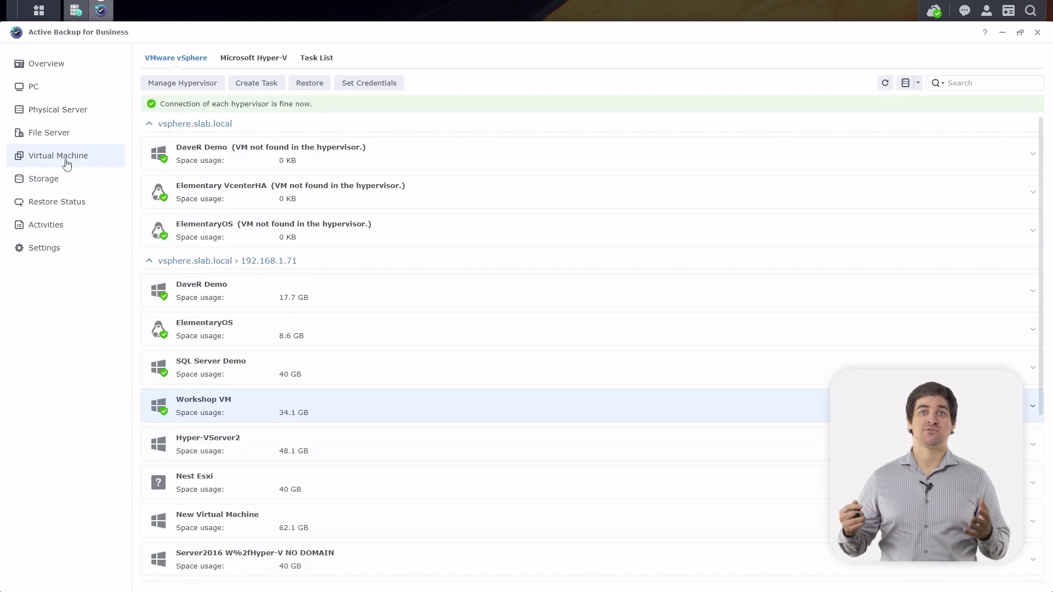
pyautogui.click(309, 83)
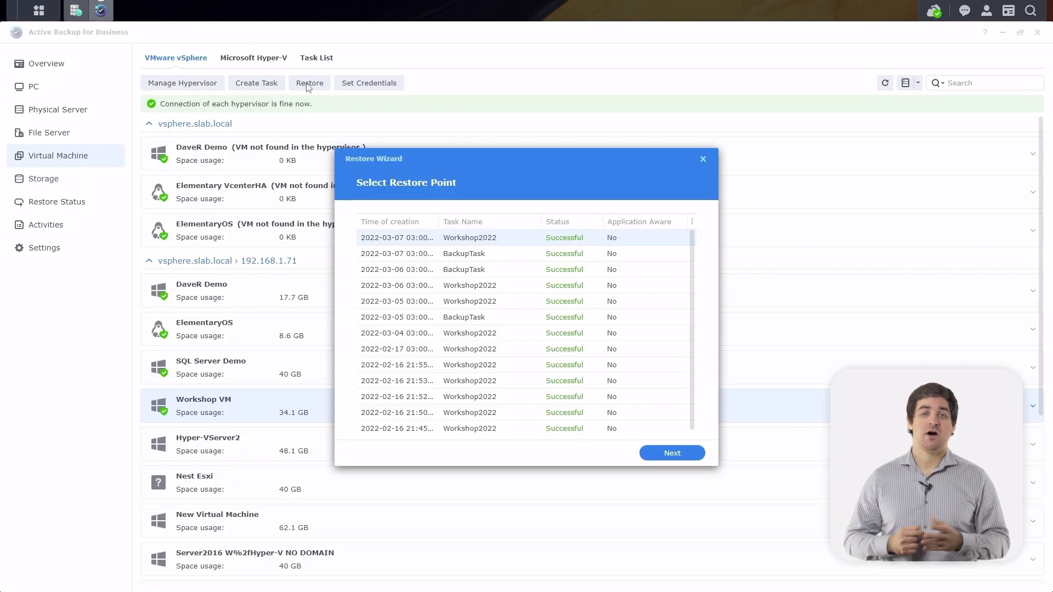
# - Use the latest restore point for an instant restore to Virtual Machine Manager and pick its storage
pyautogui.click(659, 455)
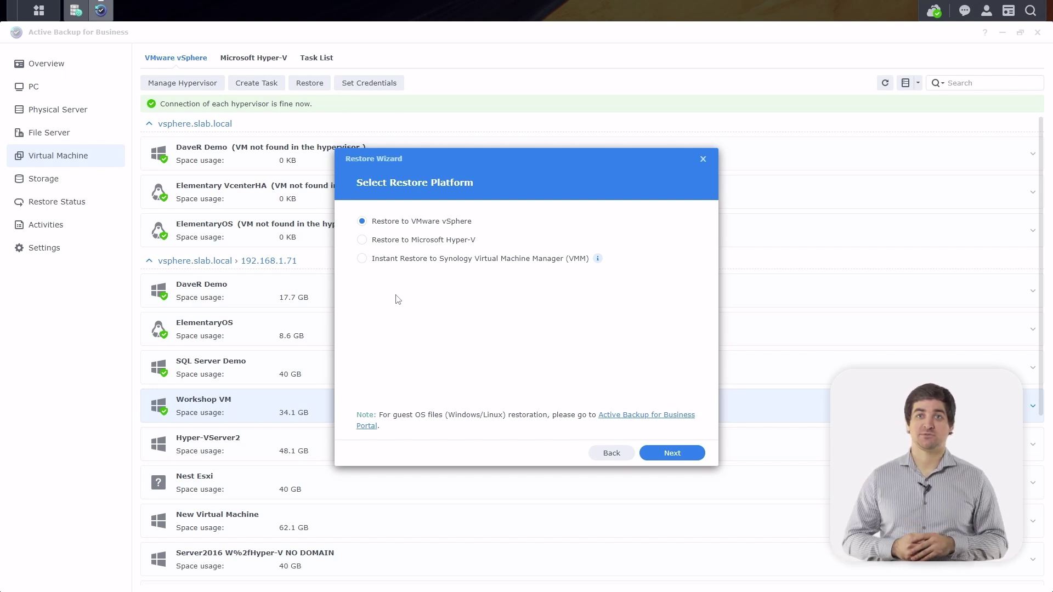
pyautogui.click(362, 258)
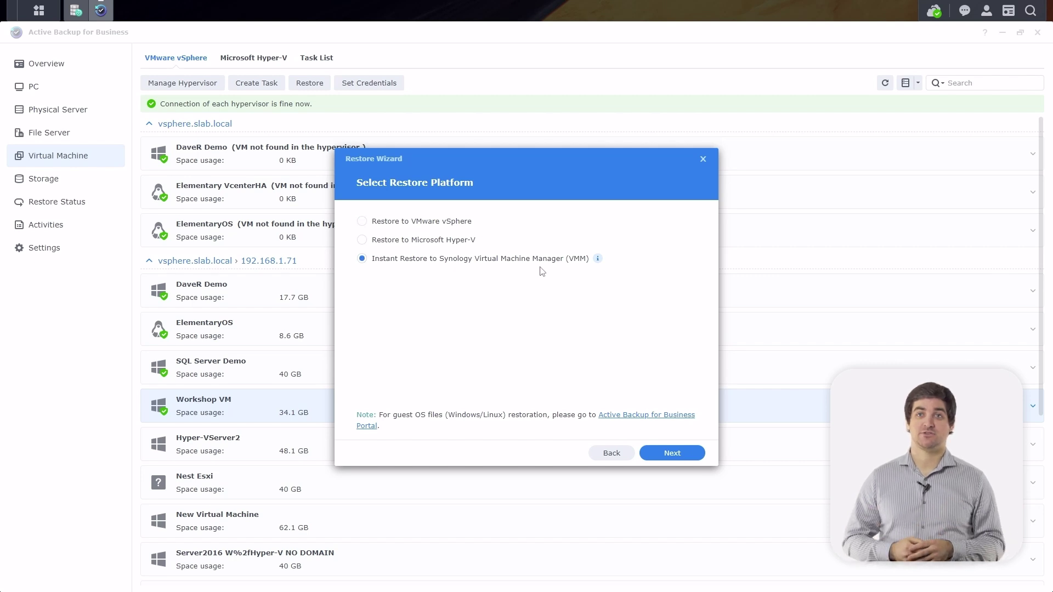
pyautogui.click(664, 458)
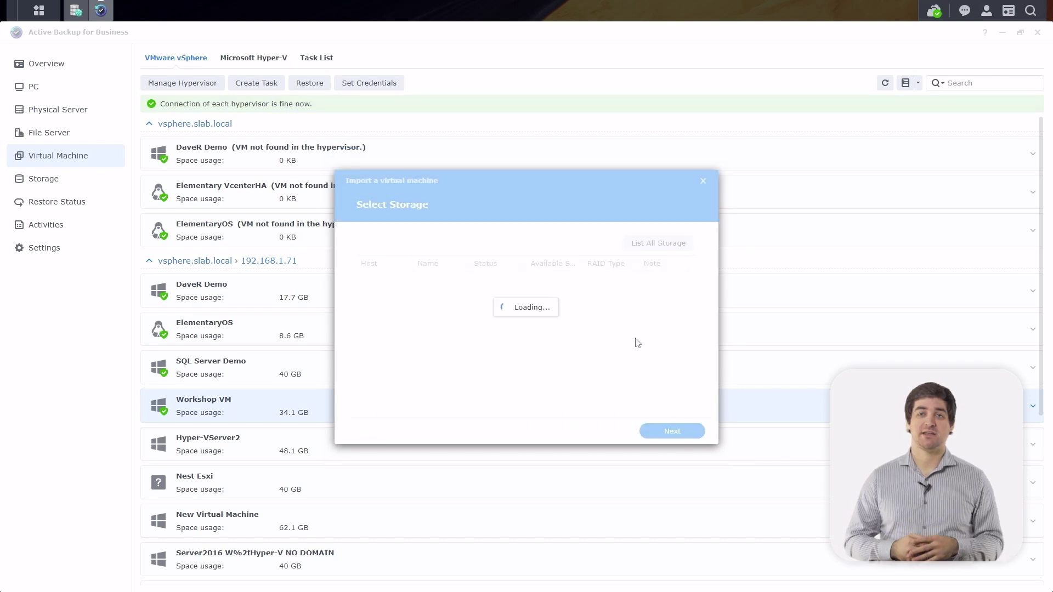
pyautogui.click(439, 303)
pyautogui.click(663, 431)
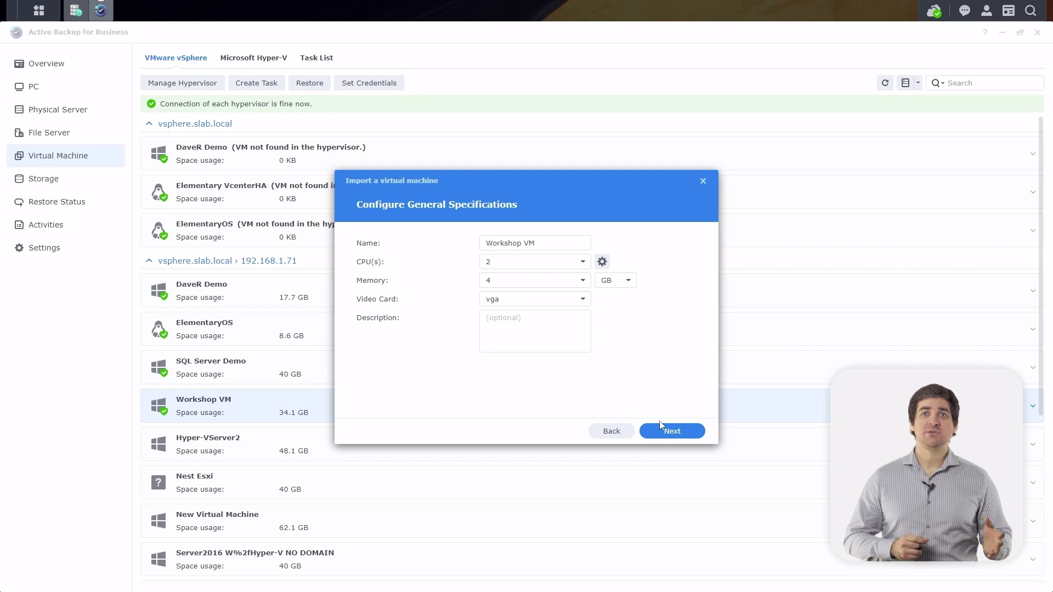
# - Keep the CPU, memory, 30 GB disk and network settings, grant a domain user power permission, enable power-on, and finish
pyautogui.click(665, 428)
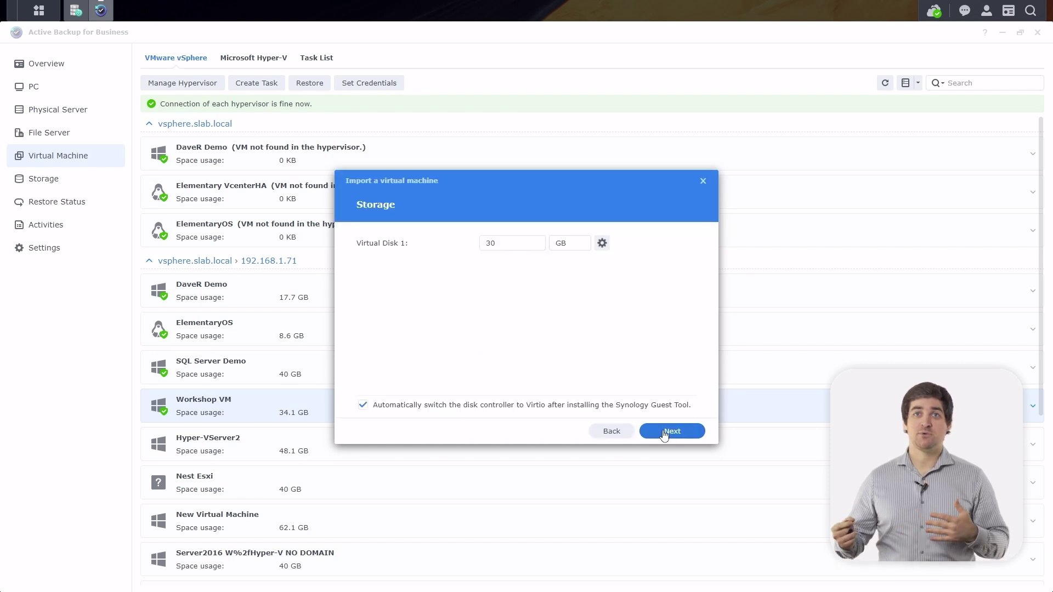
pyautogui.click(664, 433)
pyautogui.click(666, 429)
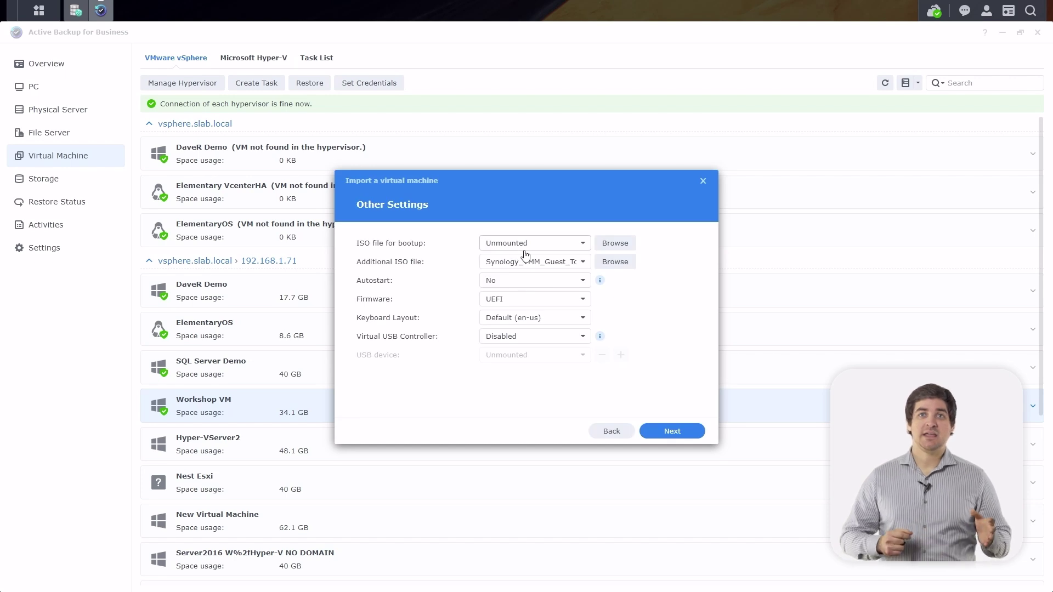
pyautogui.click(660, 429)
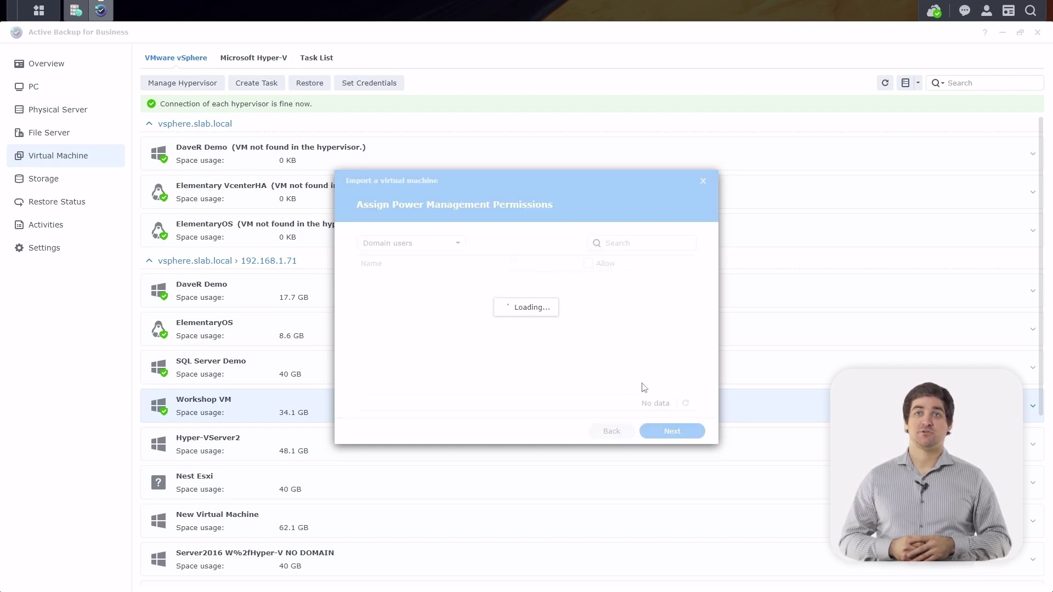
pyautogui.scroll(-5, 565, 379)
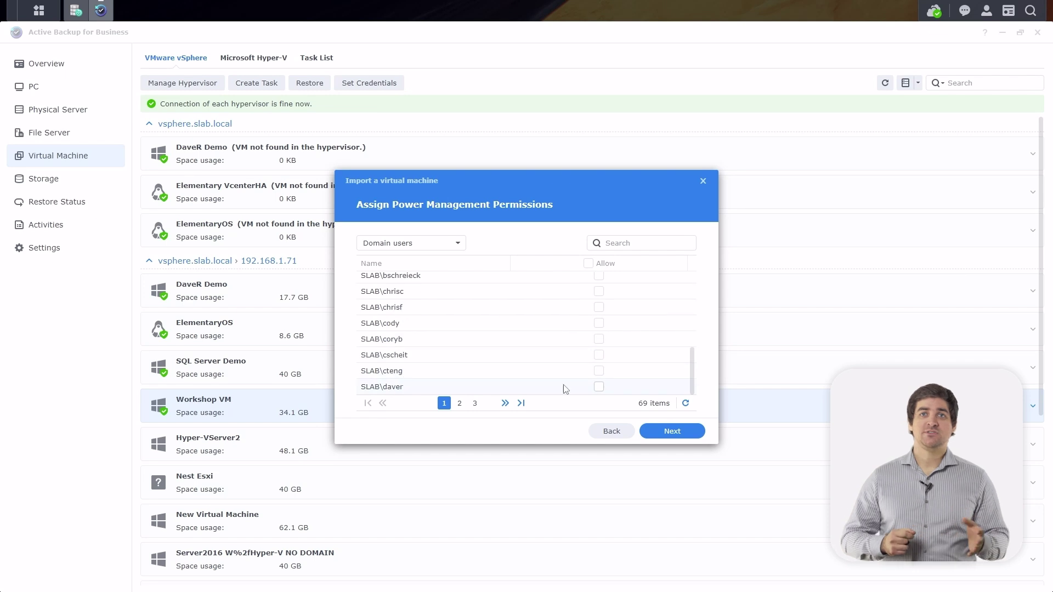
pyautogui.click(599, 386)
pyautogui.click(670, 430)
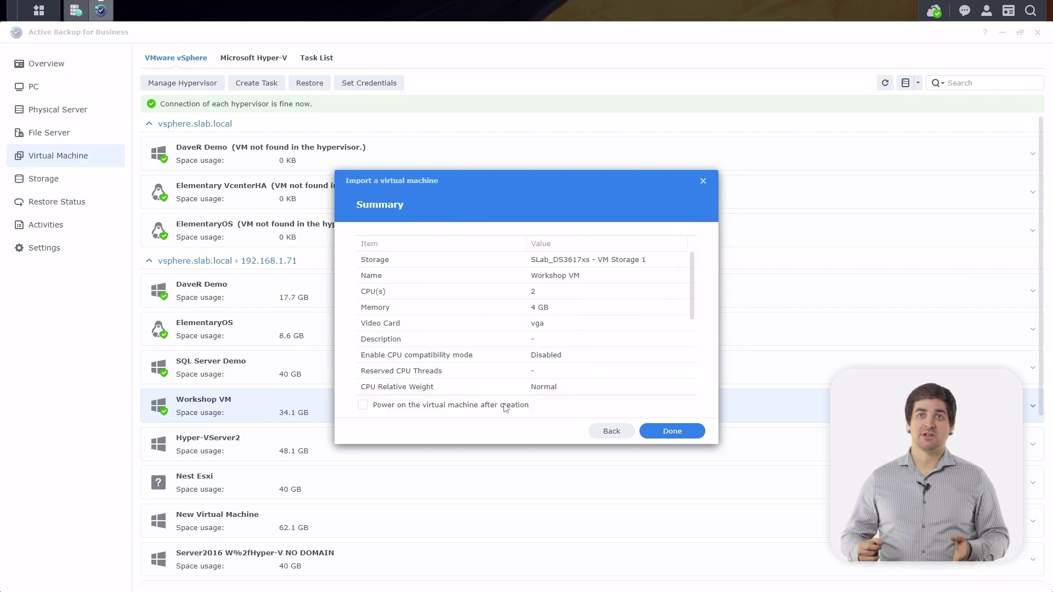
pyautogui.click(363, 406)
pyautogui.click(658, 432)
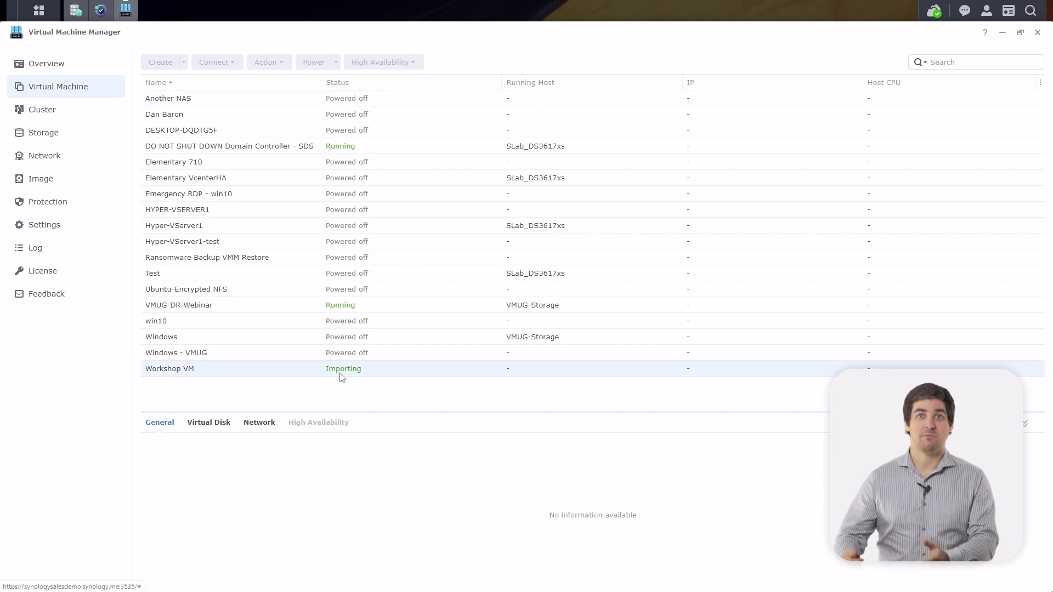
# - Connect to the running Workshop VM's console in Virtual Machine Manager, then minimize it
pyautogui.click(345, 374)
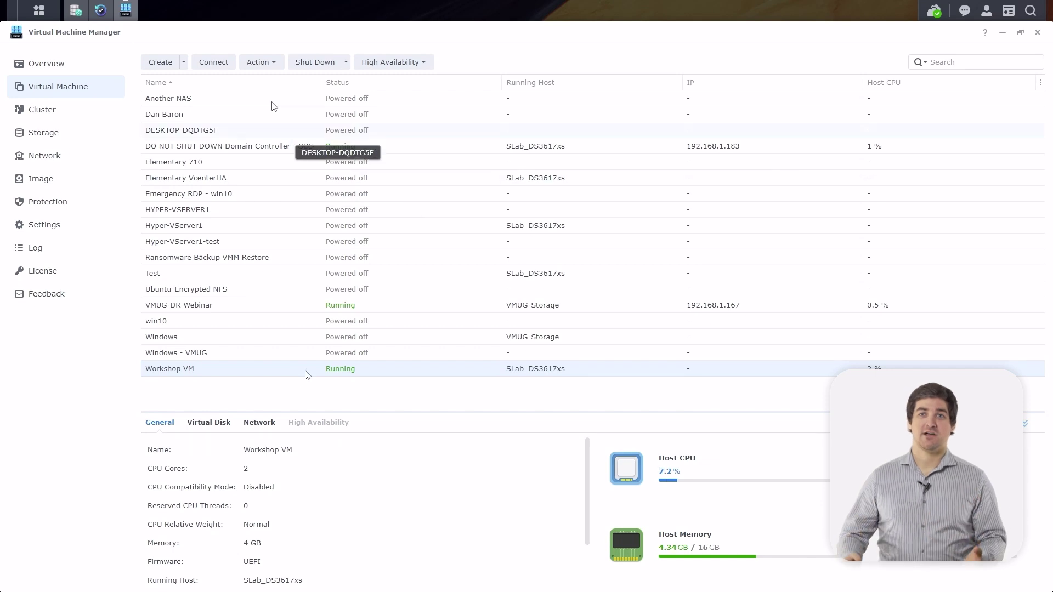
pyautogui.click(221, 66)
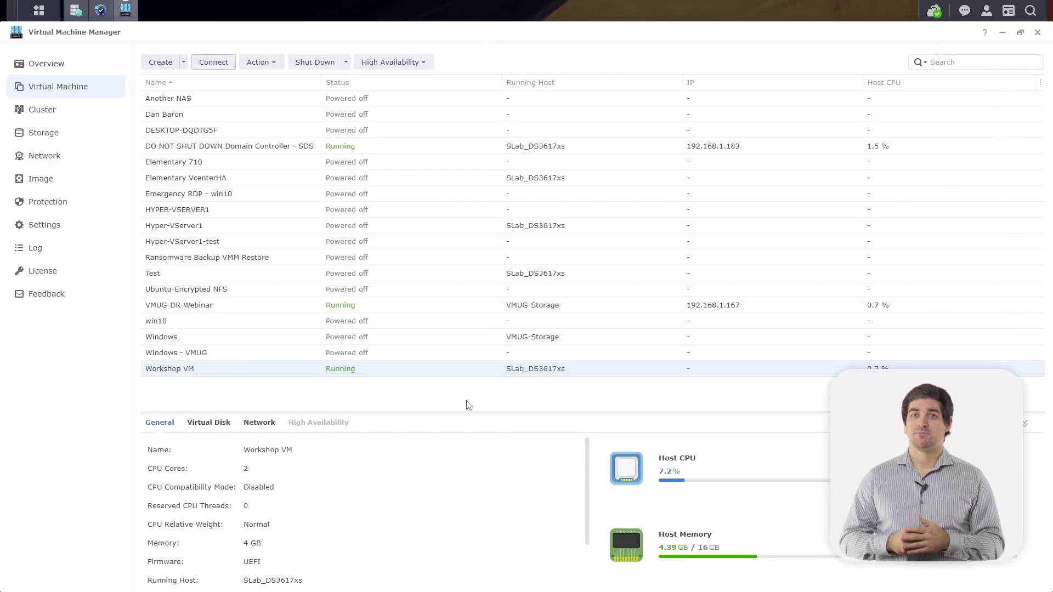
pyautogui.click(1002, 33)
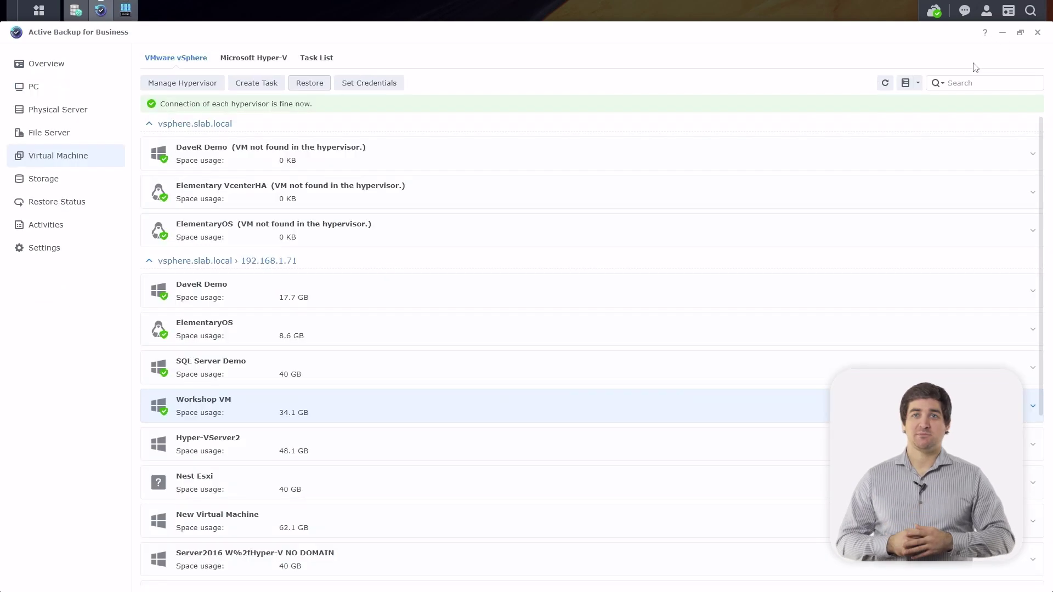
# - Re-protect ActiveBackupforBusiness with DemoServer1 as new source and data from SLab_DS3617xs
pyautogui.click(1001, 33)
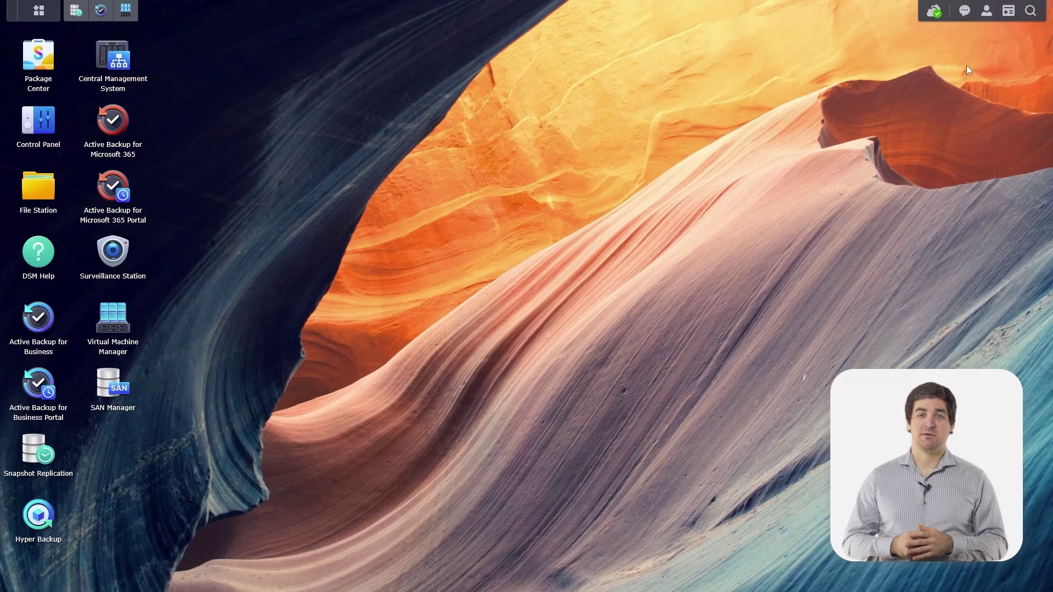
pyautogui.click(34, 453)
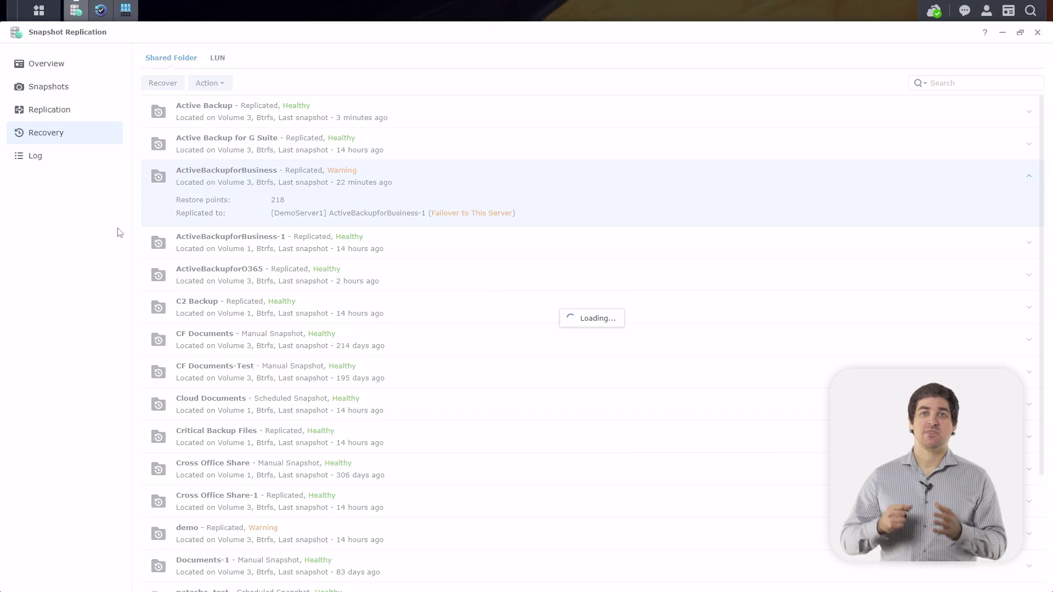
pyautogui.click(224, 84)
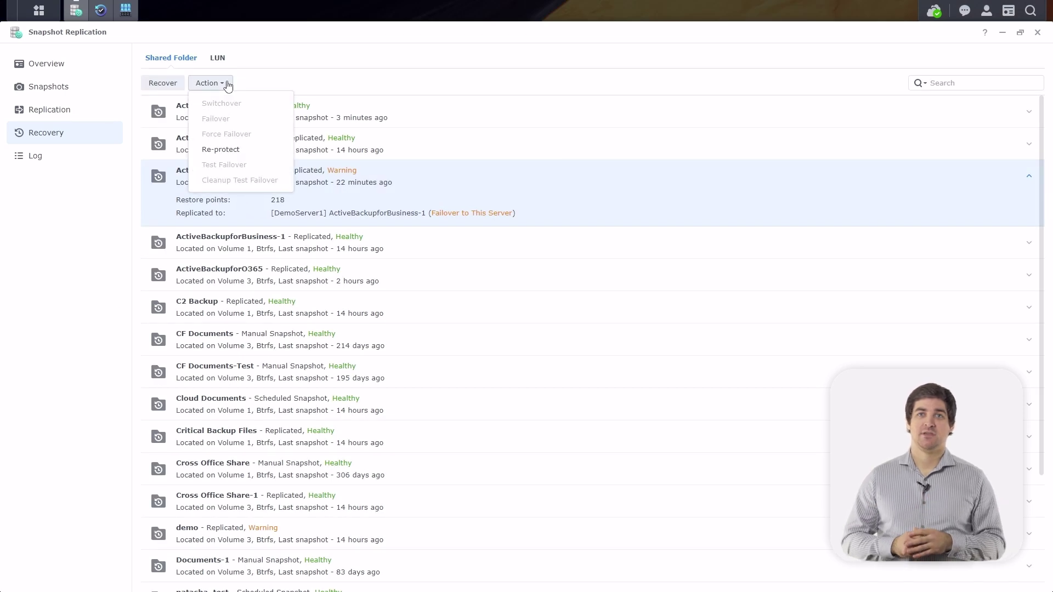
pyautogui.click(271, 151)
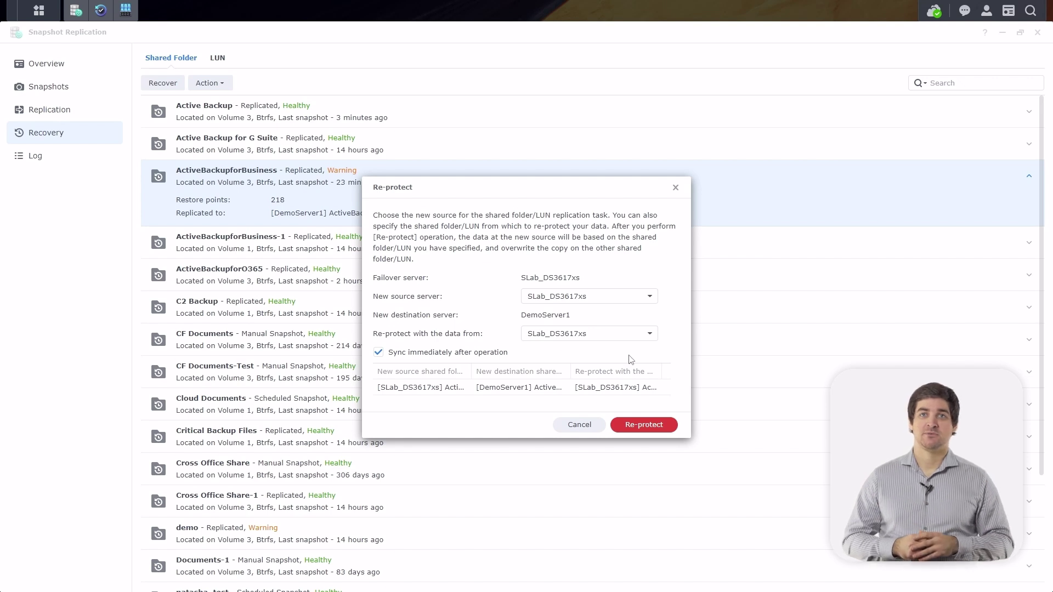
pyautogui.click(626, 298)
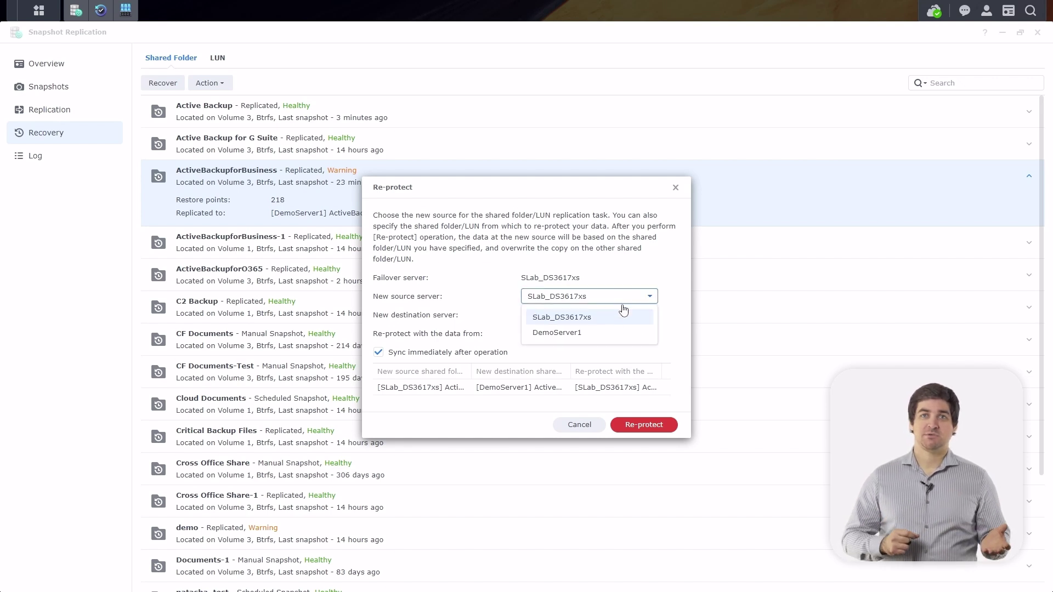
pyautogui.click(601, 336)
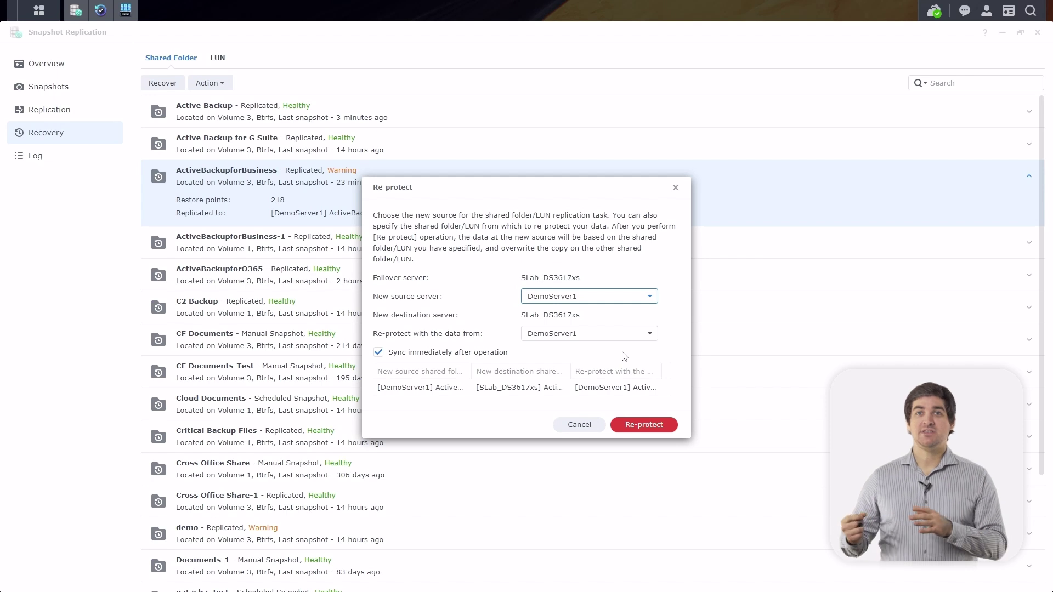
pyautogui.click(618, 334)
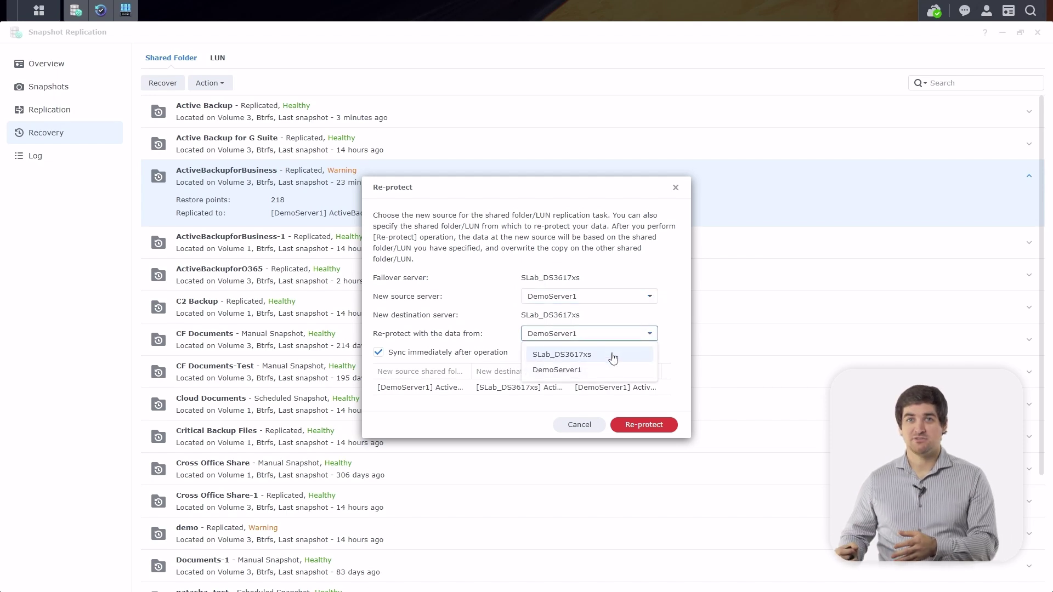
pyautogui.click(612, 355)
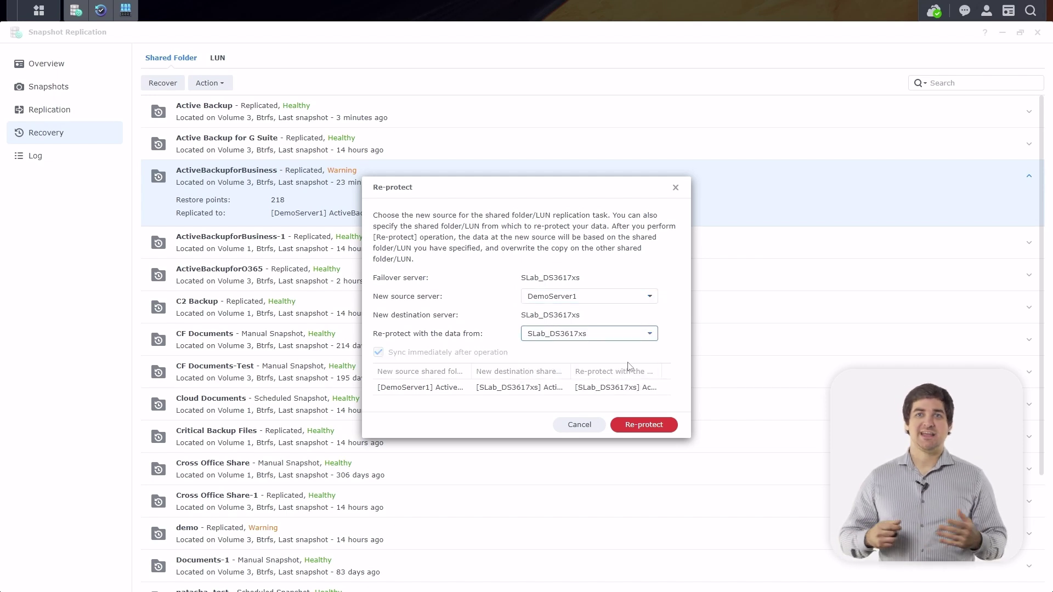
pyautogui.click(637, 427)
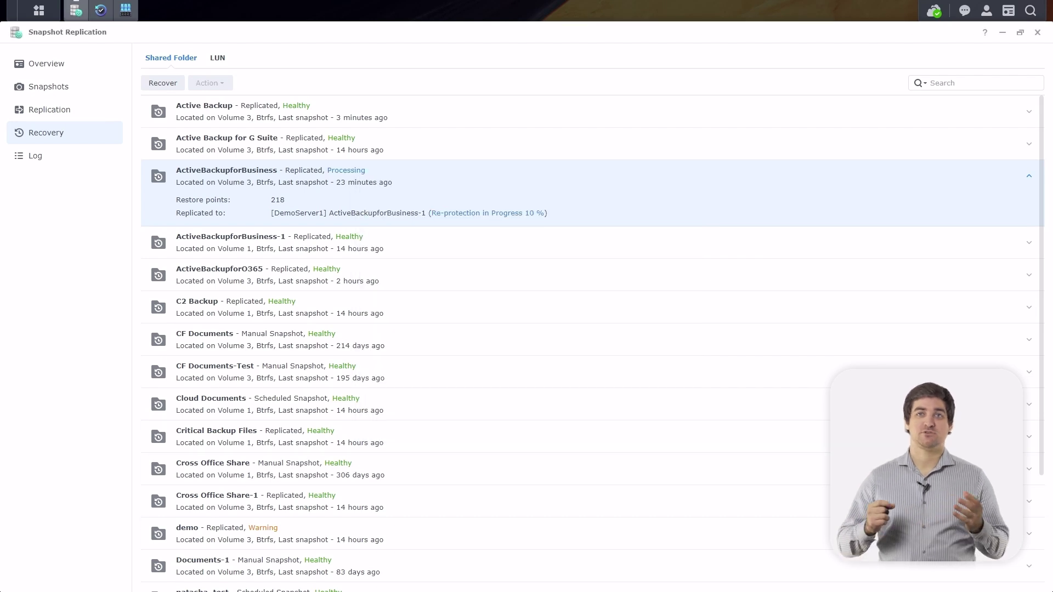
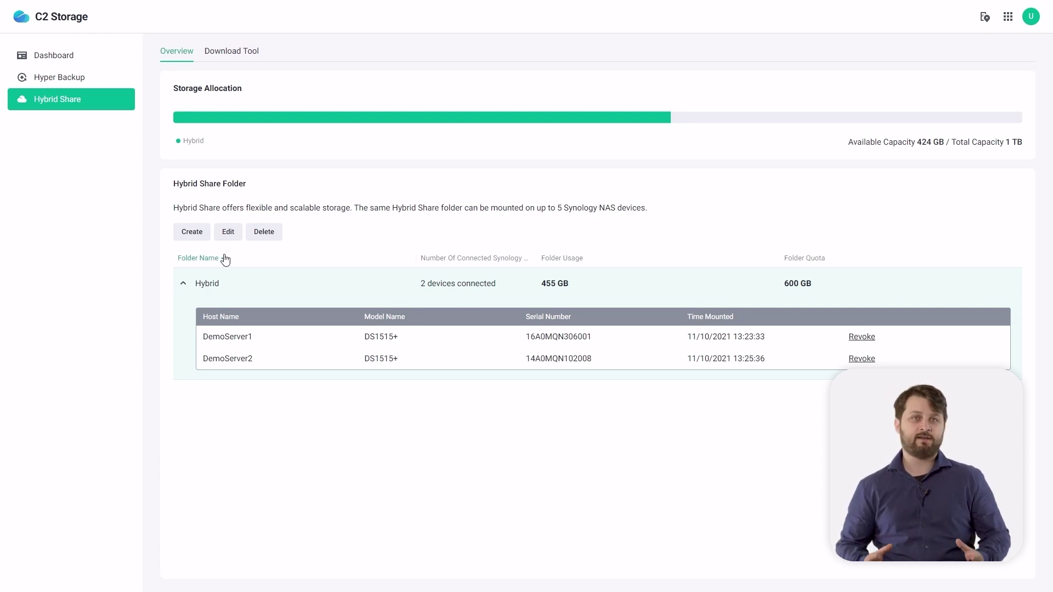
# - Check the Hybrid folder's 600 GB quota in C2 Storage and cancel without changing it
pyautogui.click(231, 233)
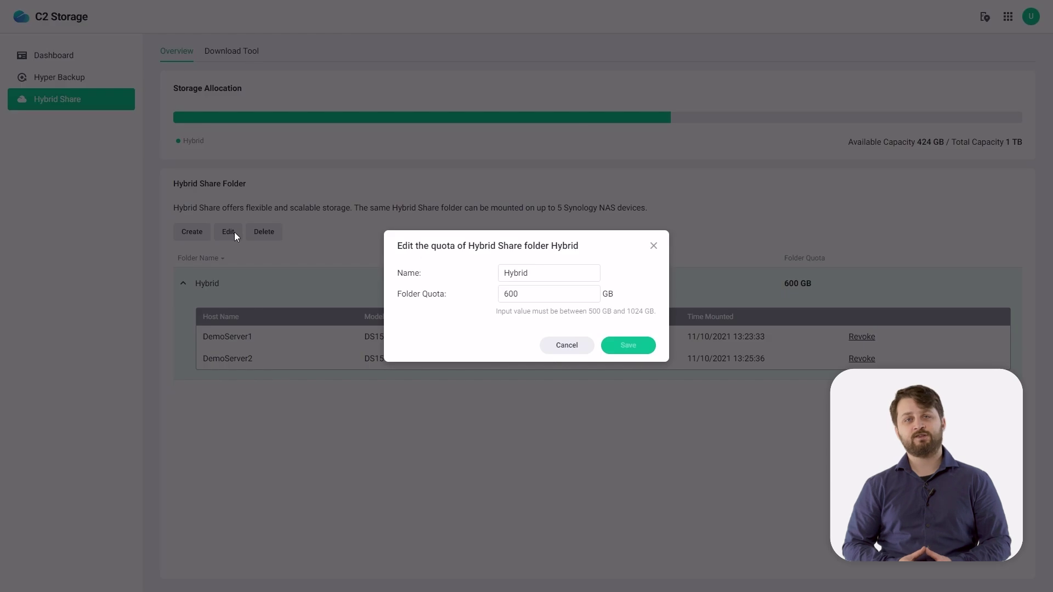
pyautogui.doubleClick(522, 293)
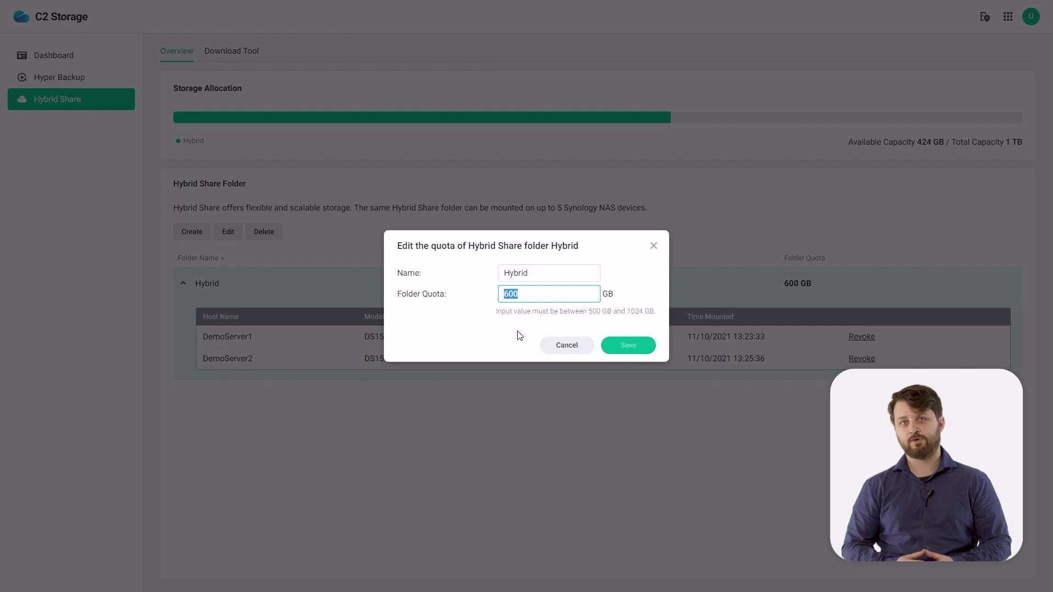
pyautogui.click(554, 344)
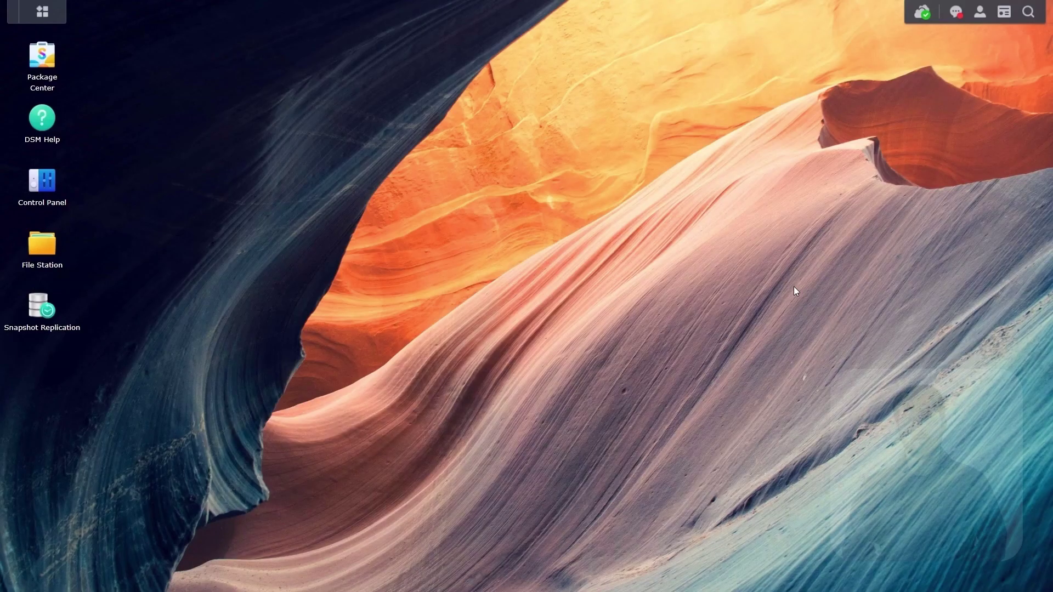
# - Start the Mount Hybrid Share Folder wizard from Control Panel > Shared Folder > Create
pyautogui.click(49, 185)
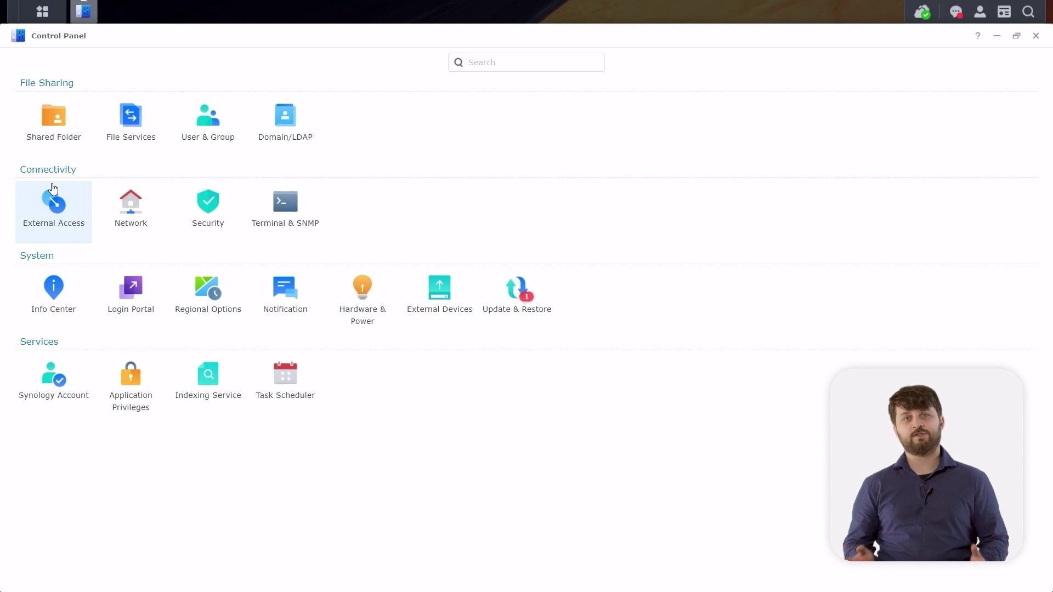
pyautogui.click(60, 137)
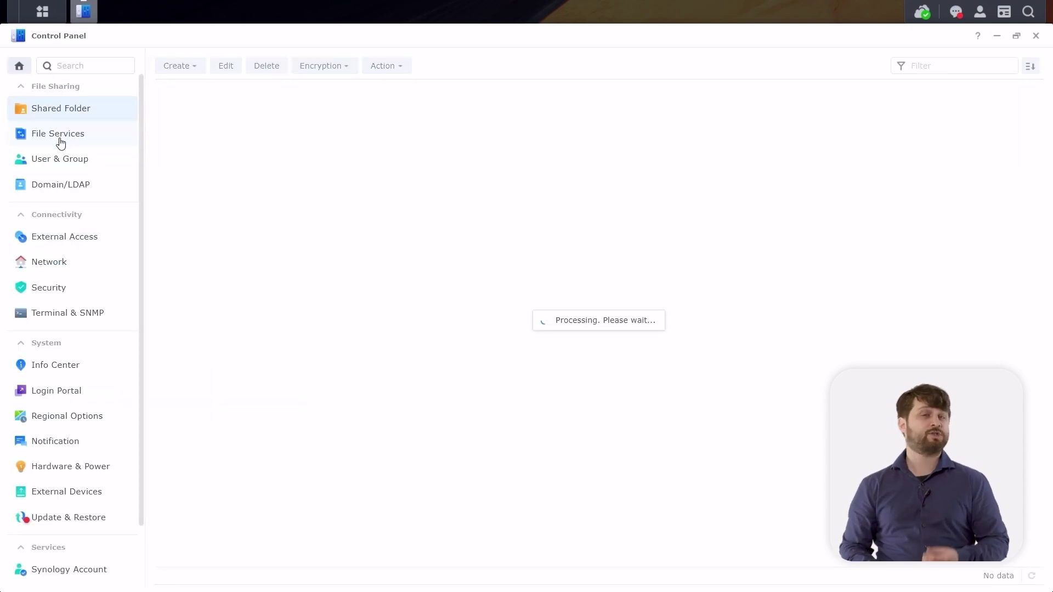
pyautogui.click(177, 66)
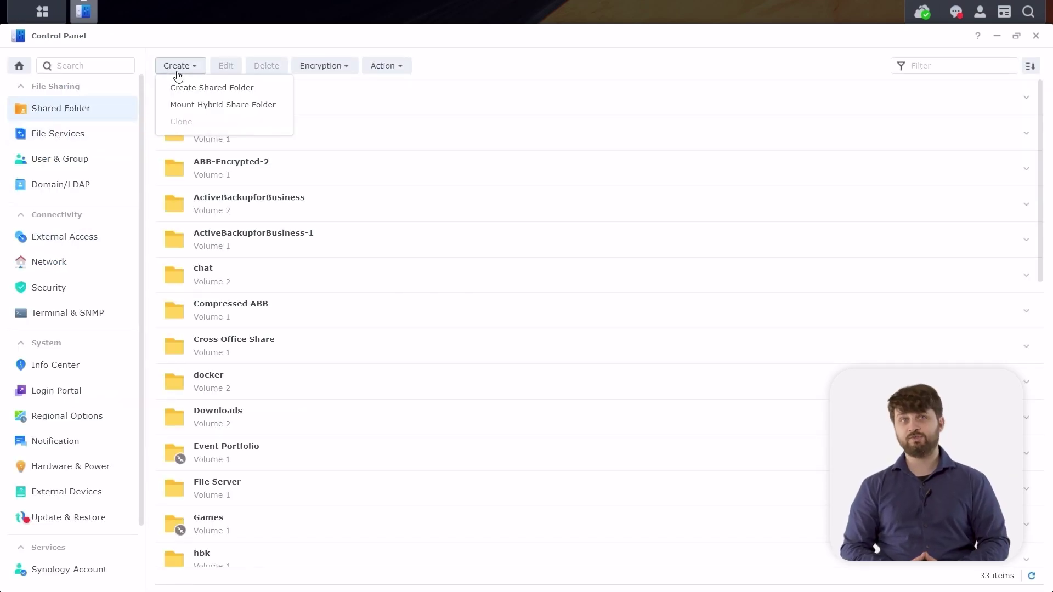
pyautogui.click(189, 105)
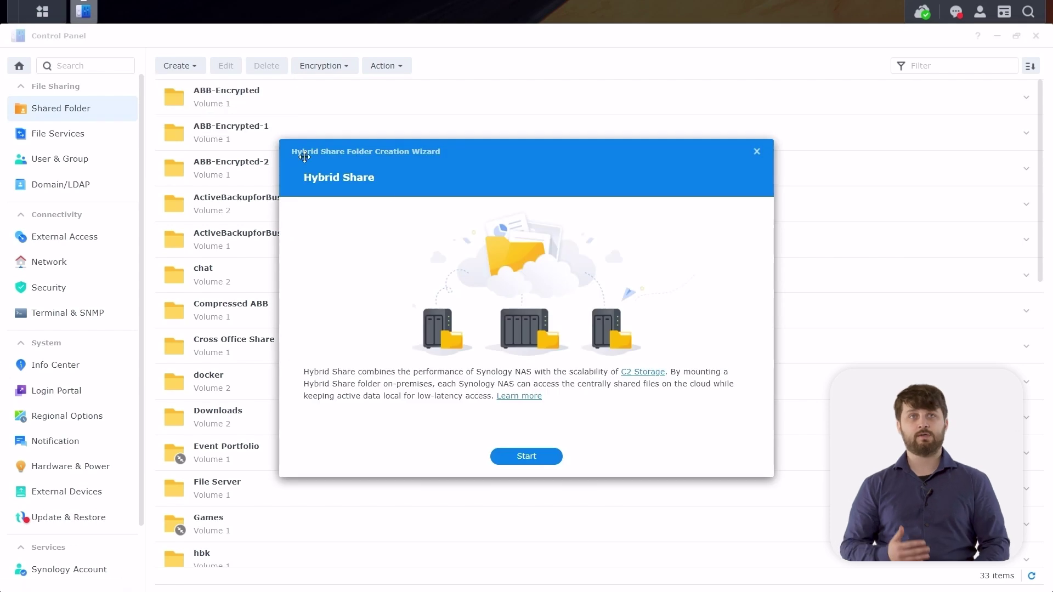
pyautogui.click(547, 457)
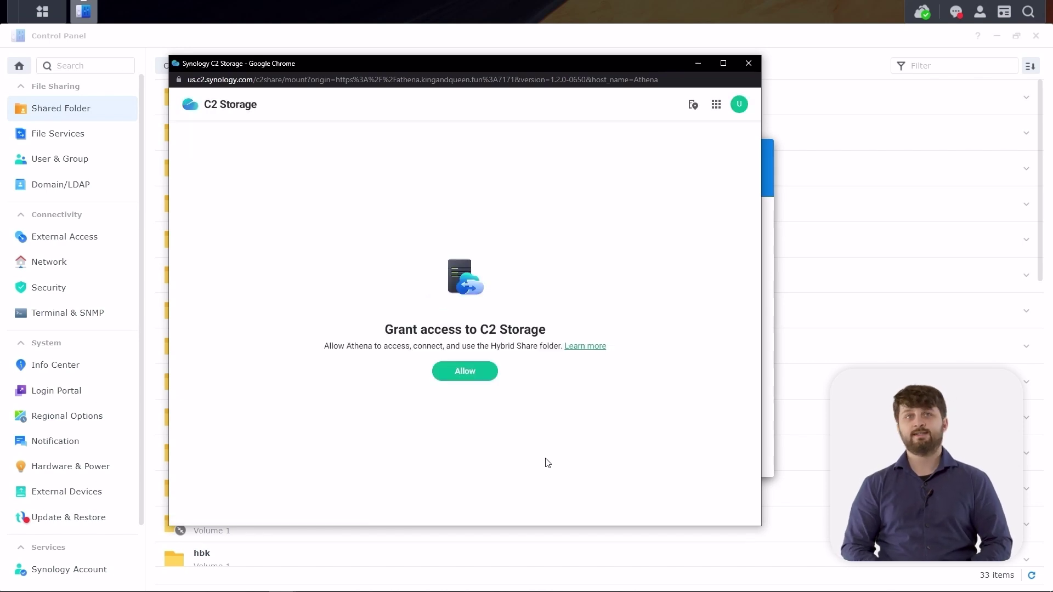
# - Allow the NAS access to C2 Storage and pick the existing Hybrid folder to mount
pyautogui.click(465, 373)
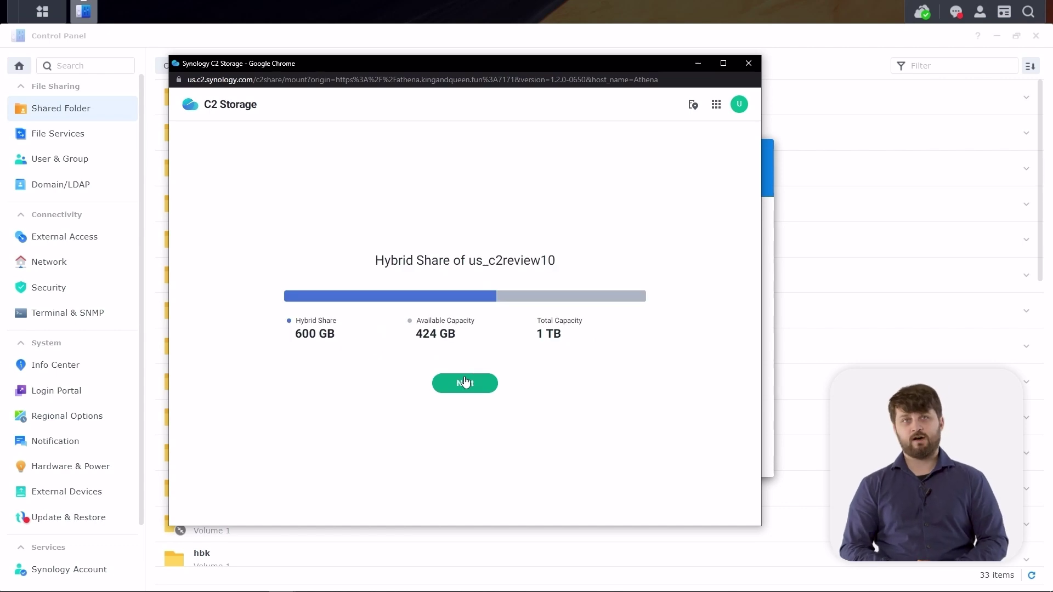
pyautogui.click(465, 382)
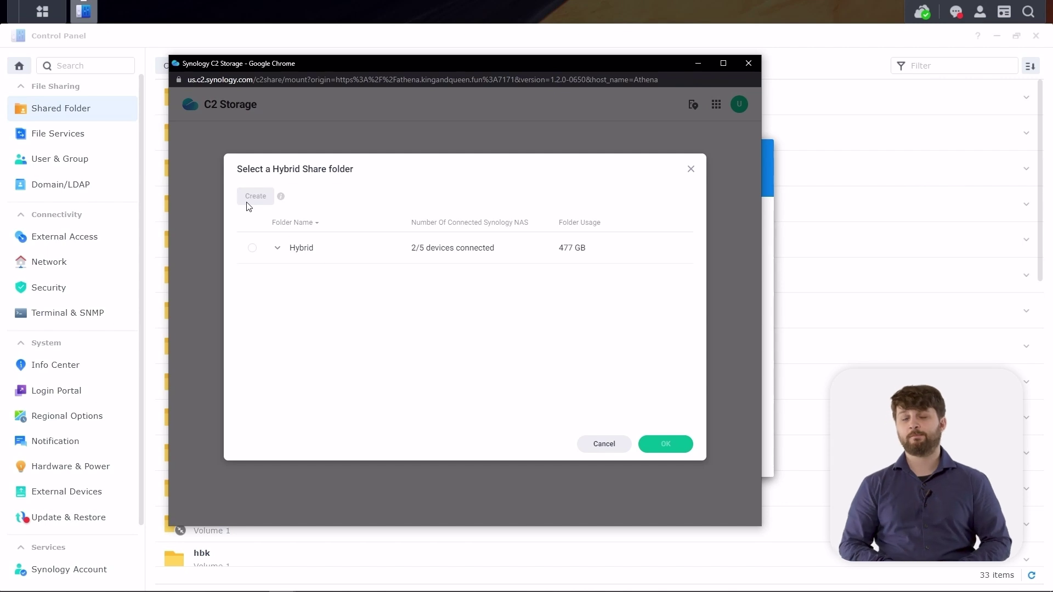
pyautogui.click(250, 247)
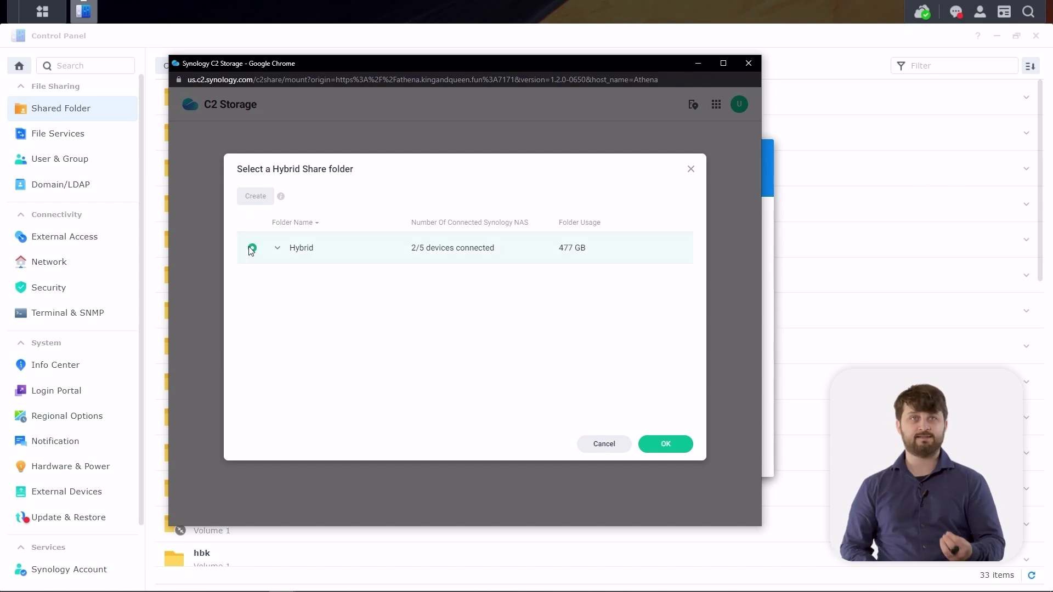
pyautogui.click(675, 444)
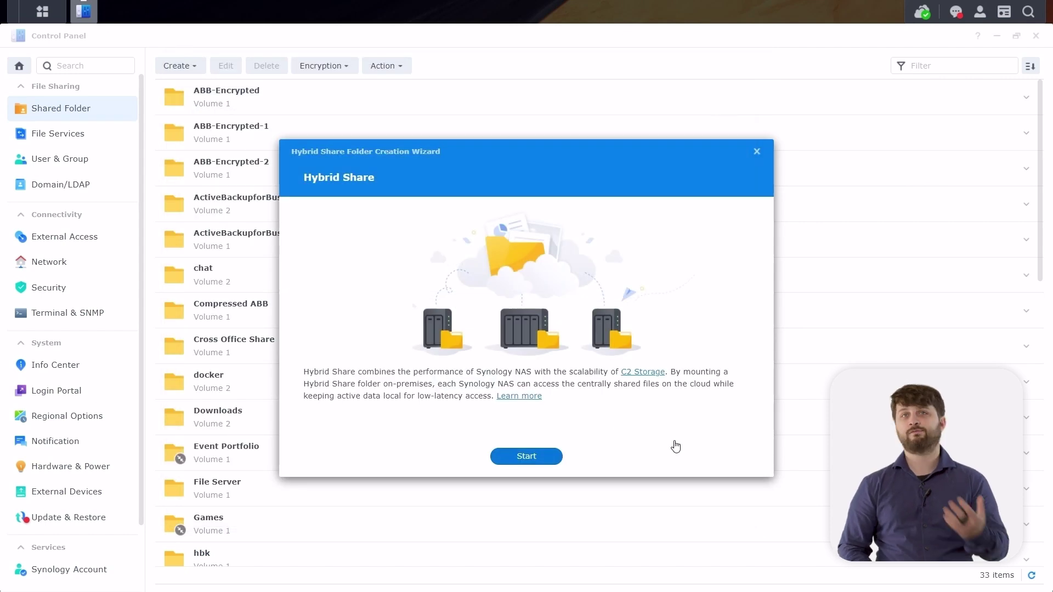
# - Decrypt the Hybrid folder by entering its encryption key in the wizard
pyautogui.press('Return')
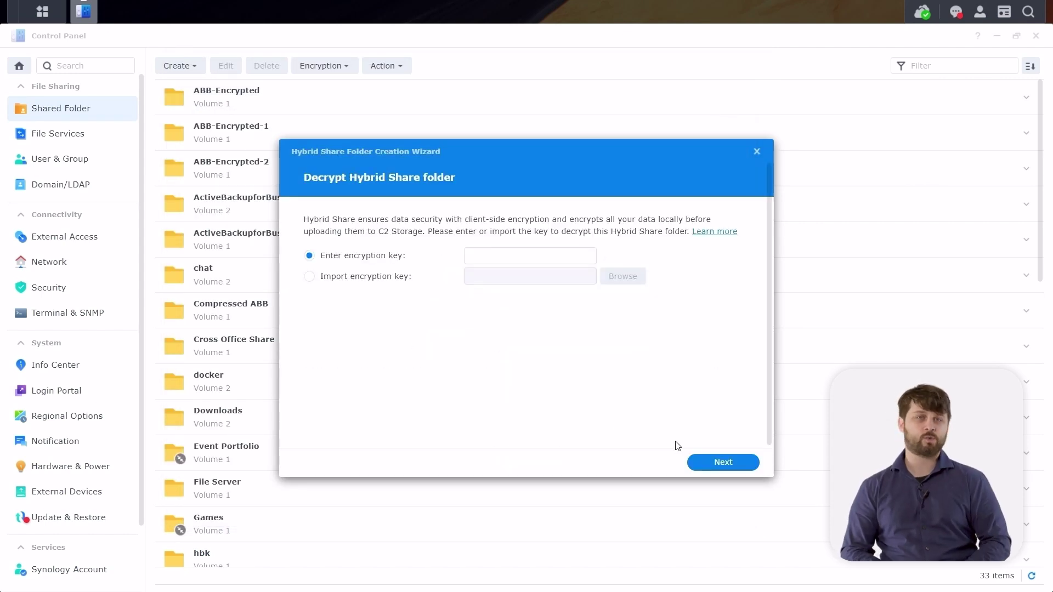
pyautogui.click(546, 254)
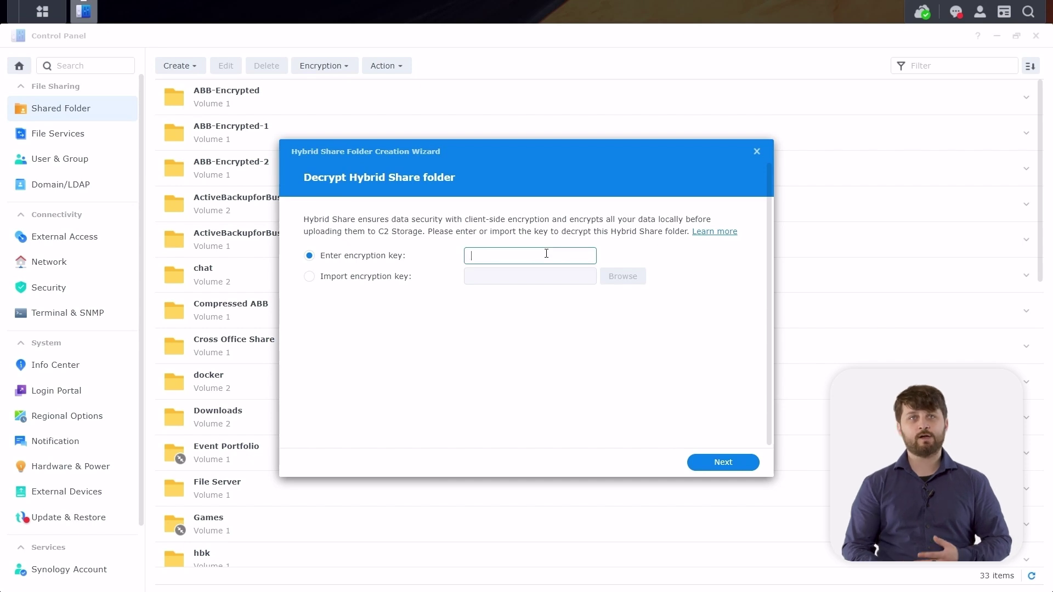
pyautogui.write('a')
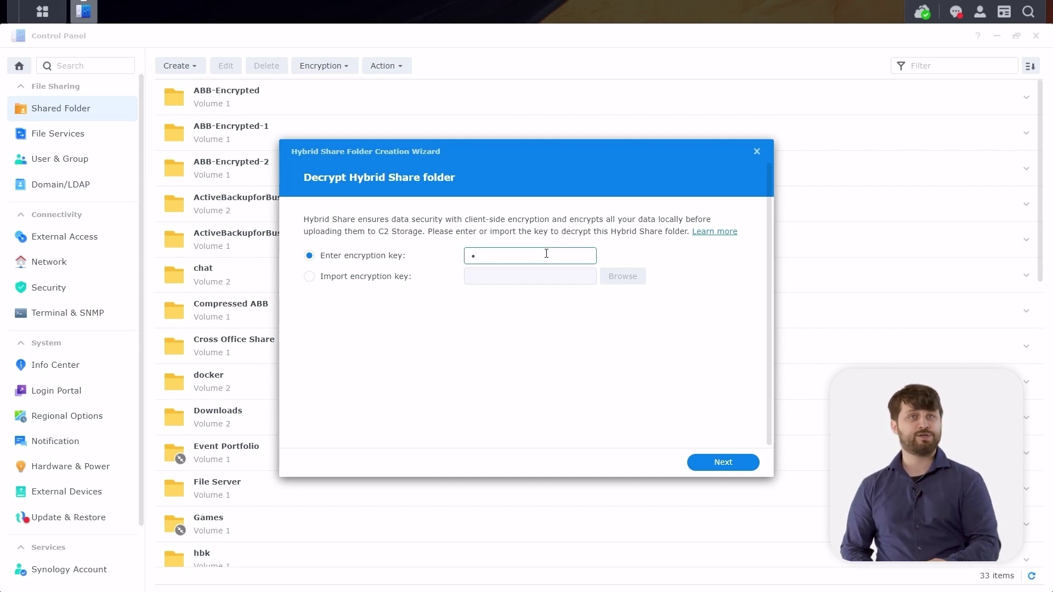
pyautogui.write('aaaaaaaa')
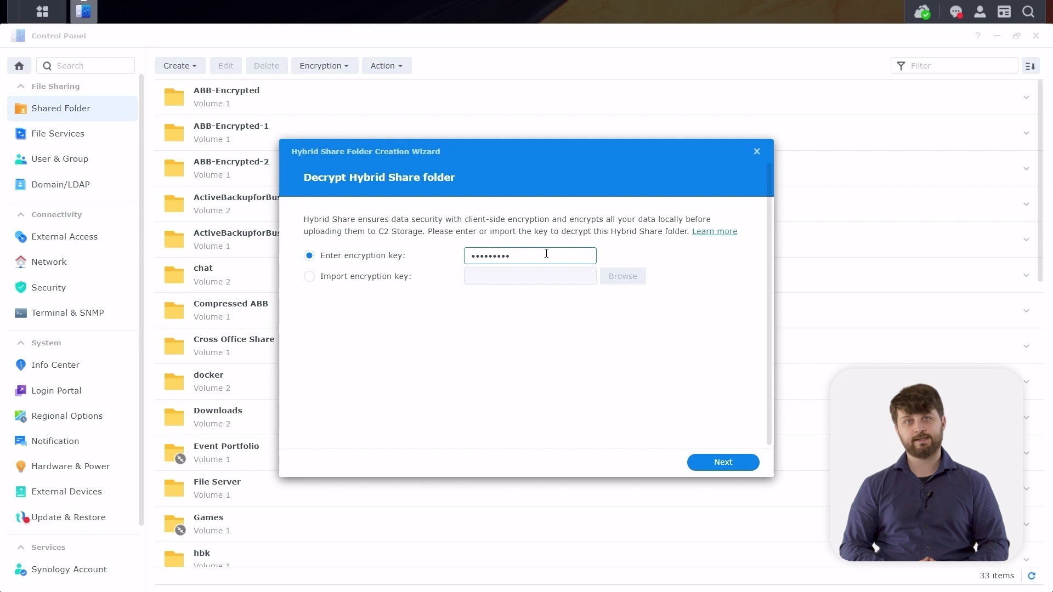
pyautogui.click(710, 459)
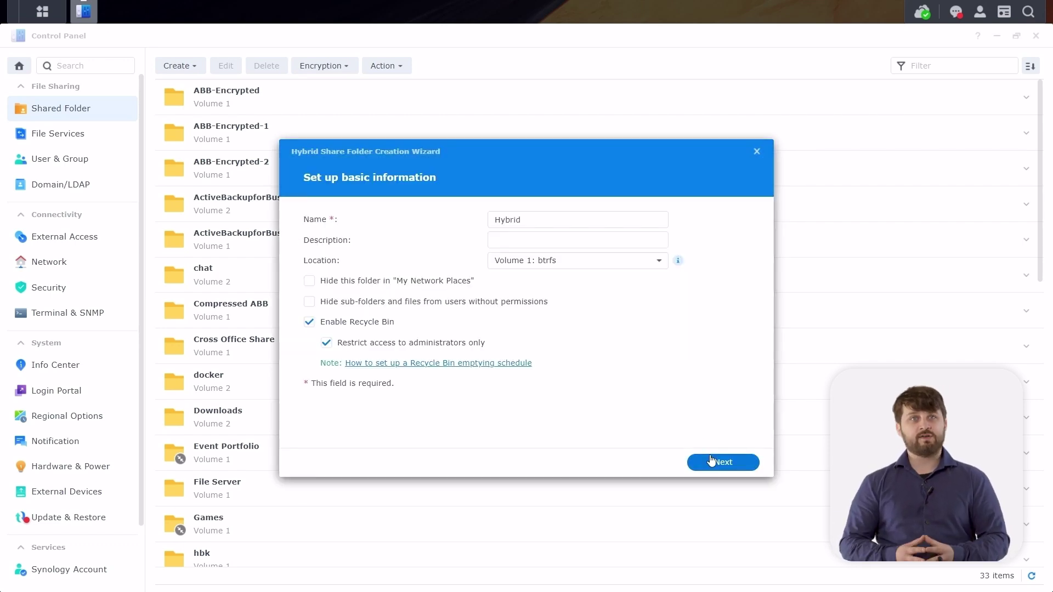
# - Keep the default name, location and 500 GB local cache, finish mounting, and view Hybrid's details
pyautogui.click(711, 460)
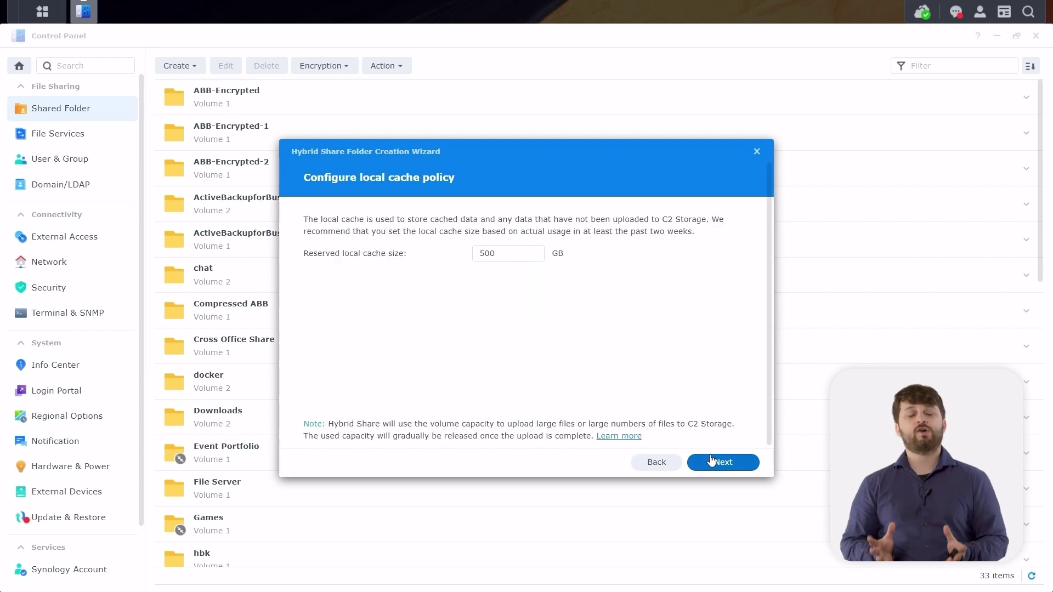
pyautogui.click(712, 460)
pyautogui.click(710, 459)
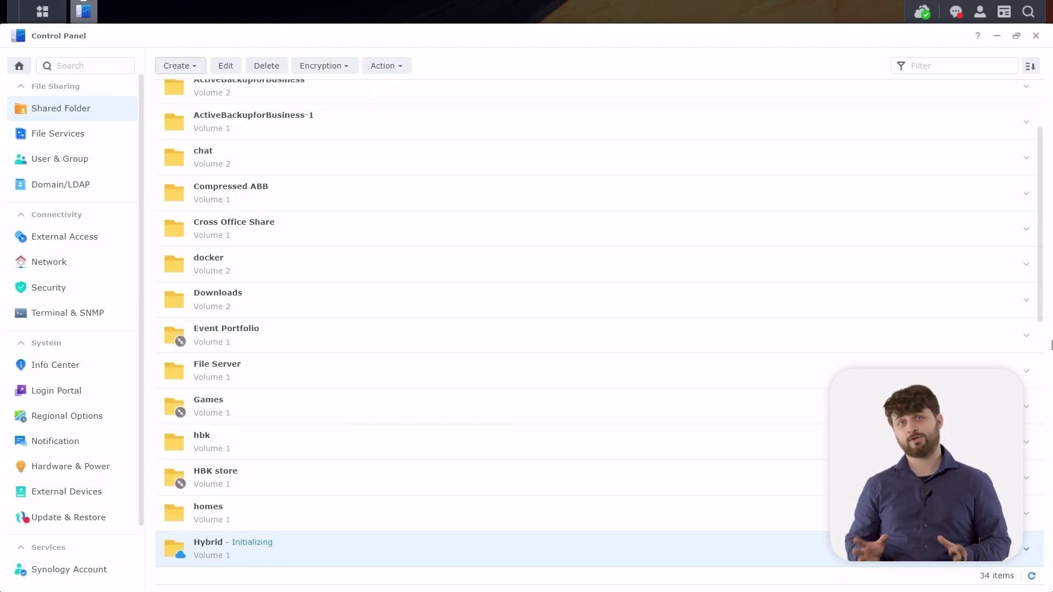
pyautogui.click(671, 453)
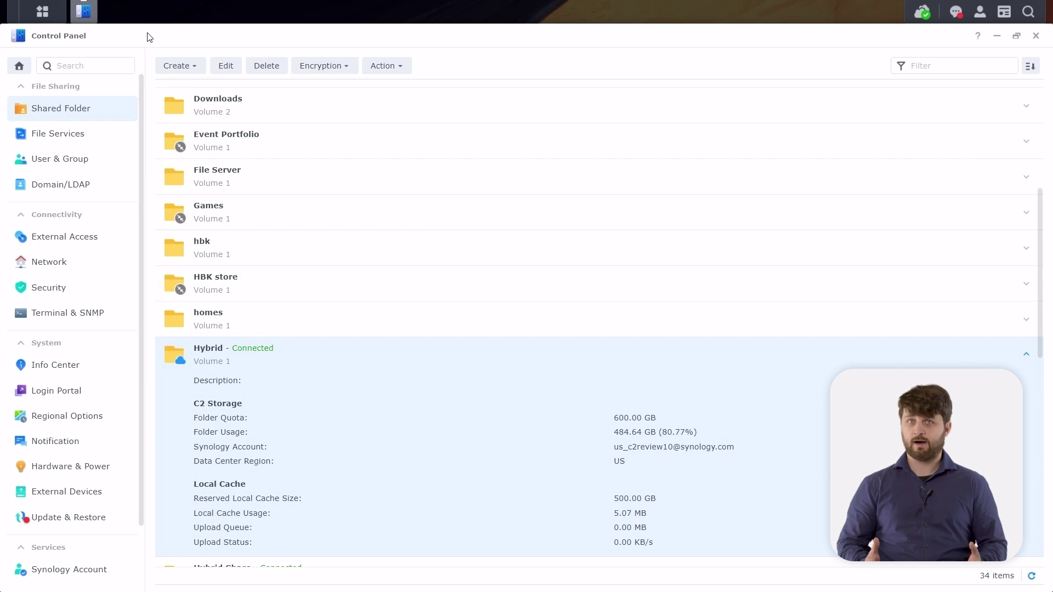
pyautogui.click(42, 12)
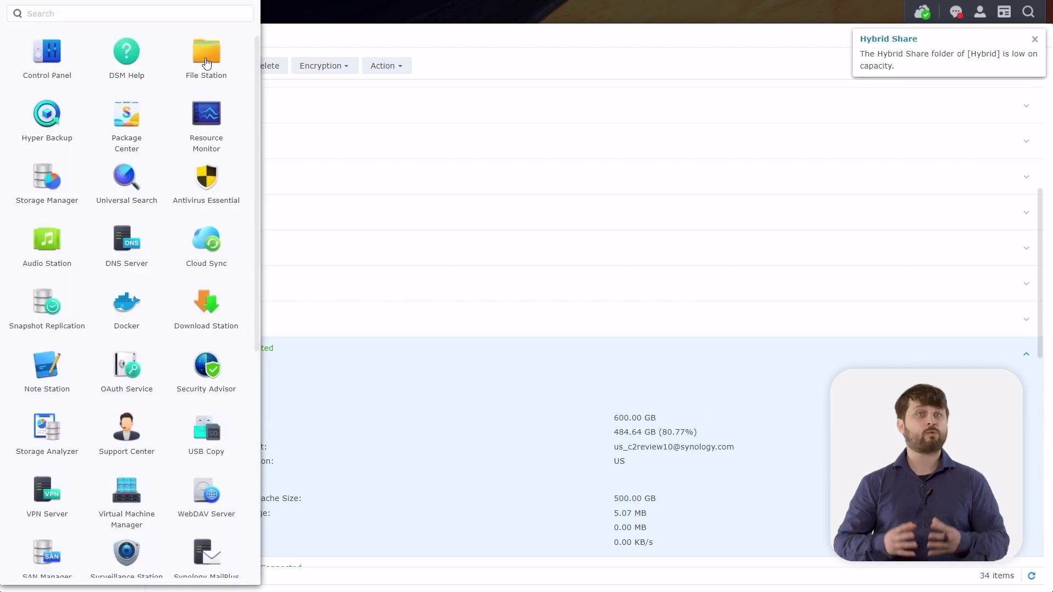
# - Open the Hybrid folder in File Station and preview raspberry.jpg
pyautogui.click(207, 58)
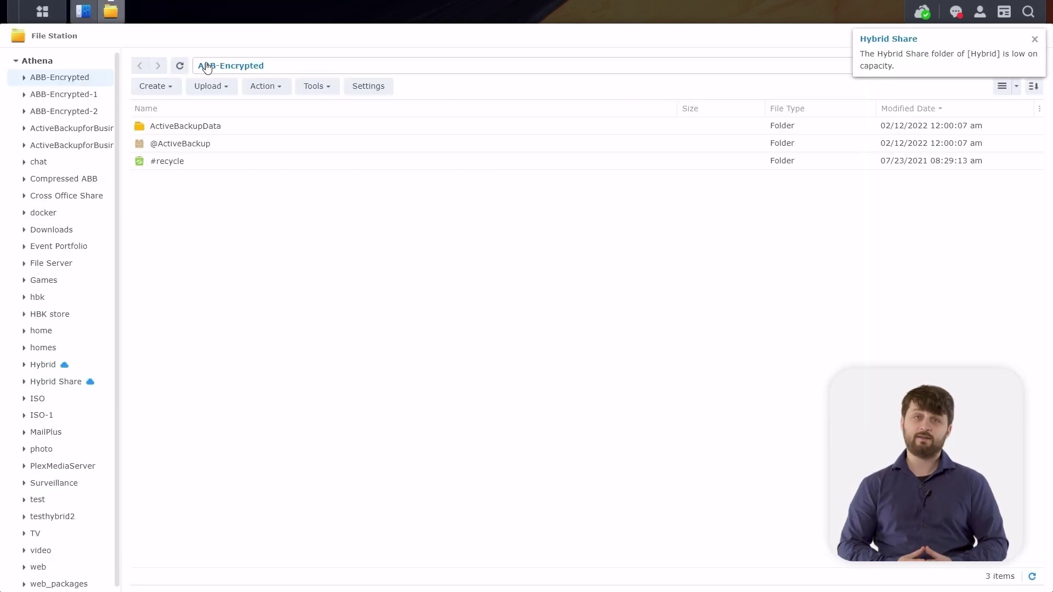
pyautogui.click(86, 373)
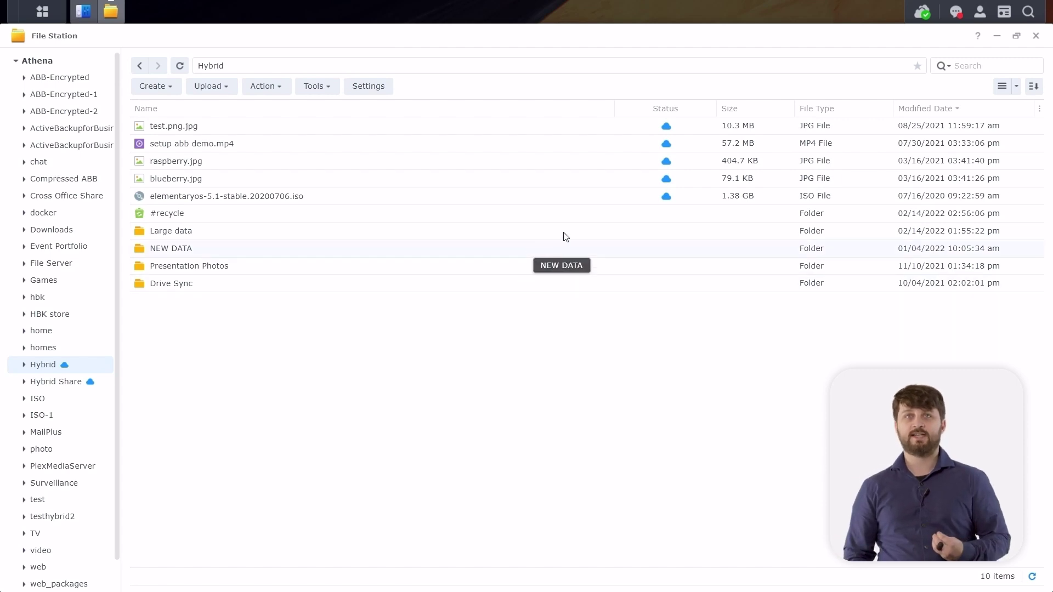
pyautogui.moveTo(669, 161)
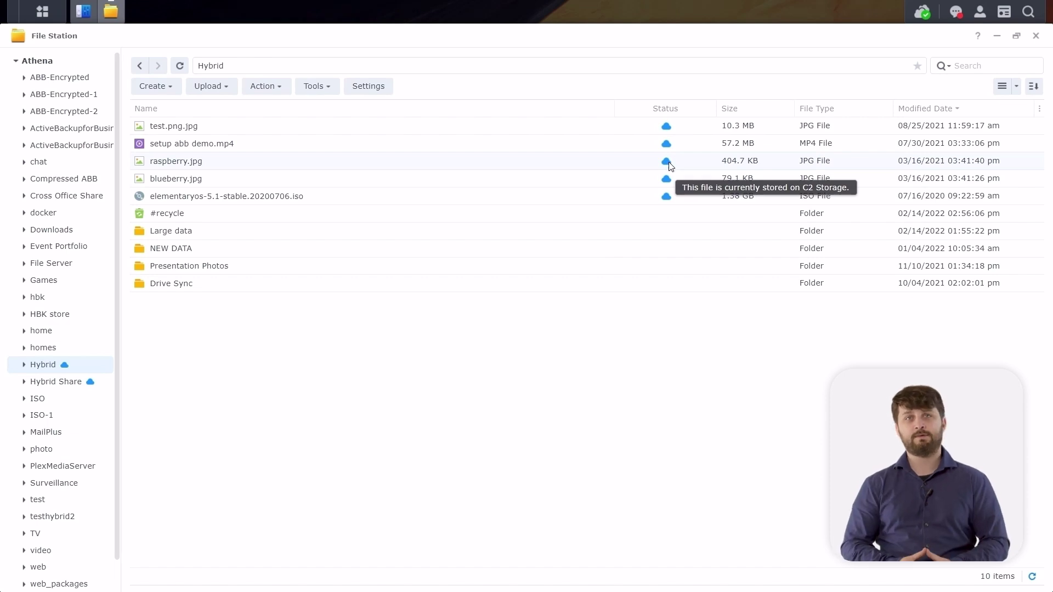
pyautogui.click(669, 165)
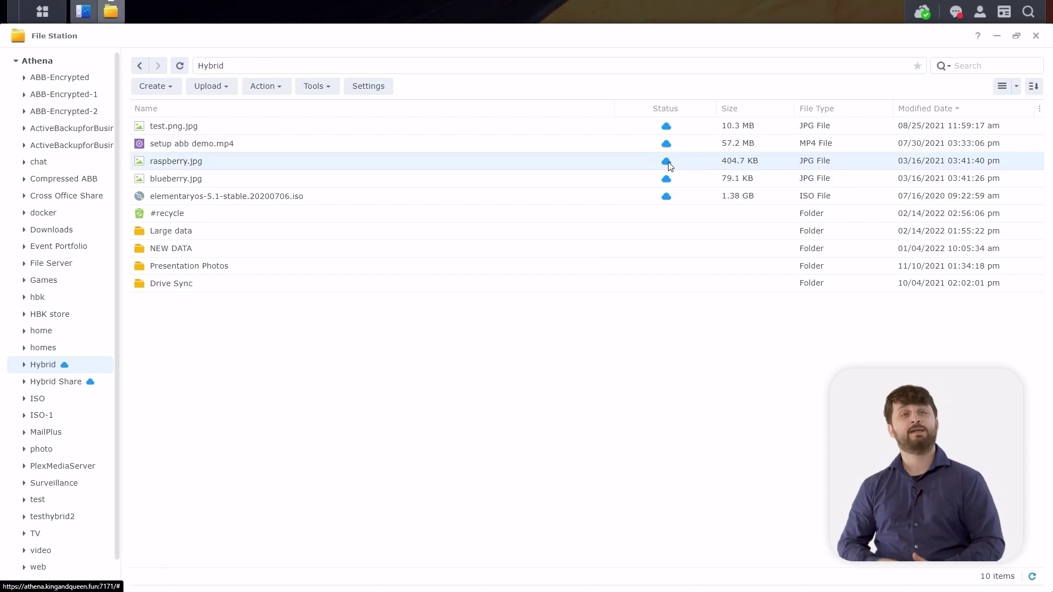
pyautogui.doubleClick(646, 164)
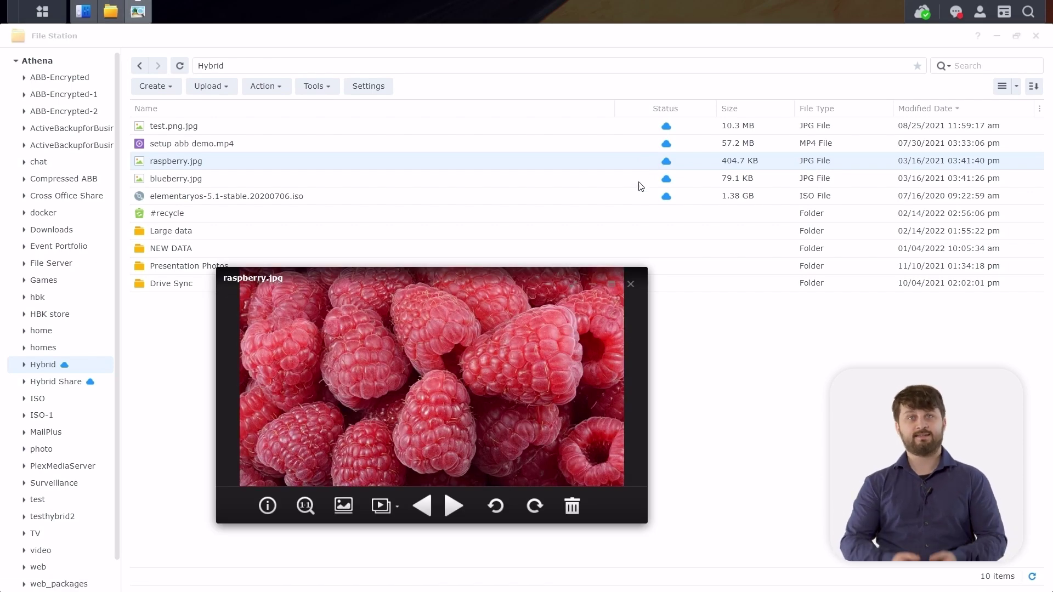
pyautogui.click(630, 285)
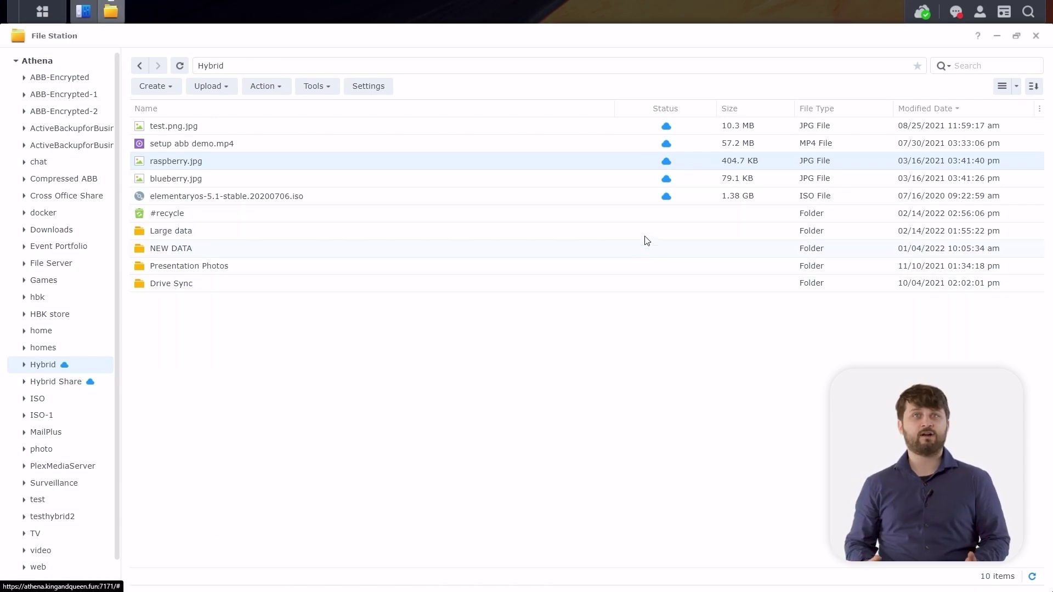
# - Pin raspberry.jpg to local cache and refresh to confirm its green check
pyautogui.rightClick(680, 165)
pyautogui.click(702, 213)
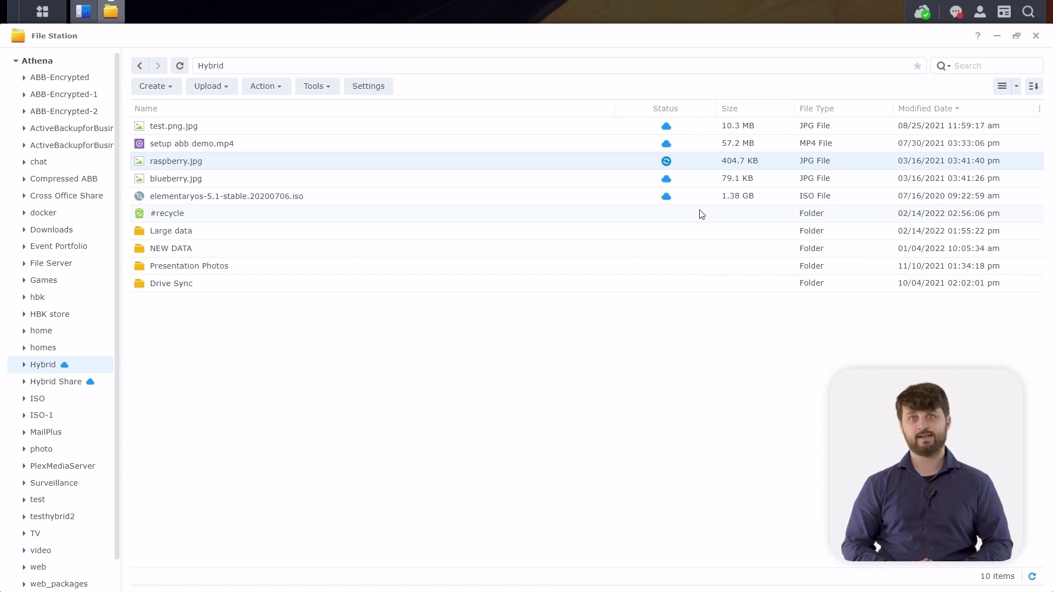
pyautogui.click(1024, 576)
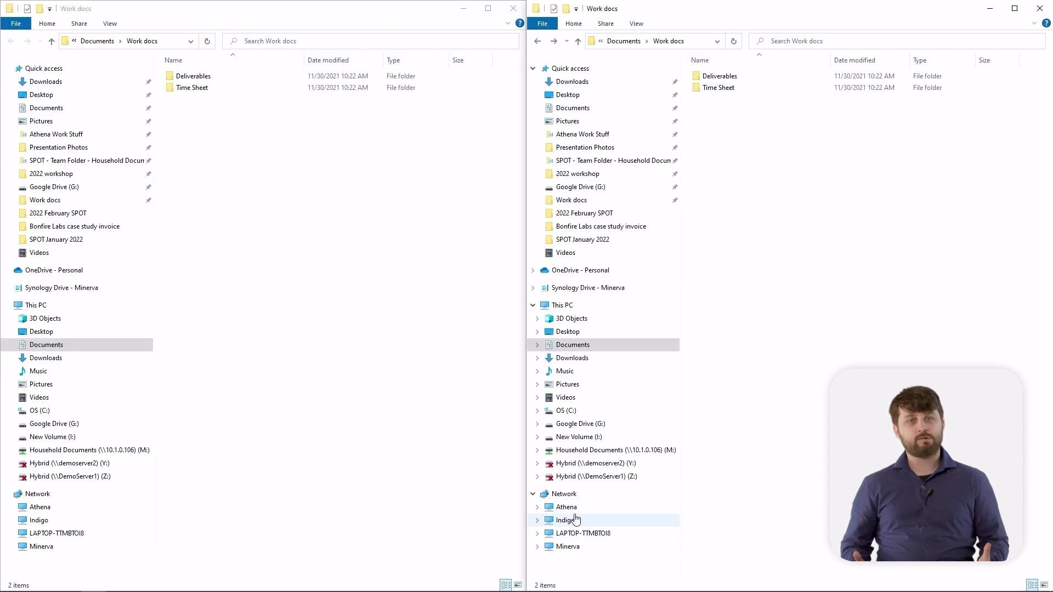
pyautogui.click(575, 512)
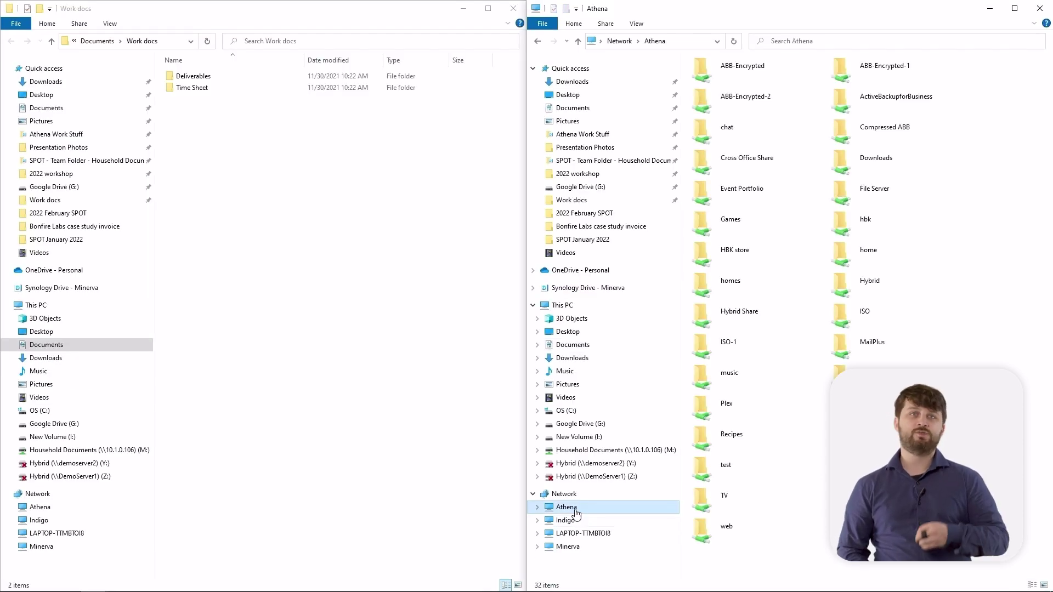
# - Copy the Work docs folder into Athena's Hybrid share in File Explorer
pyautogui.doubleClick(890, 284)
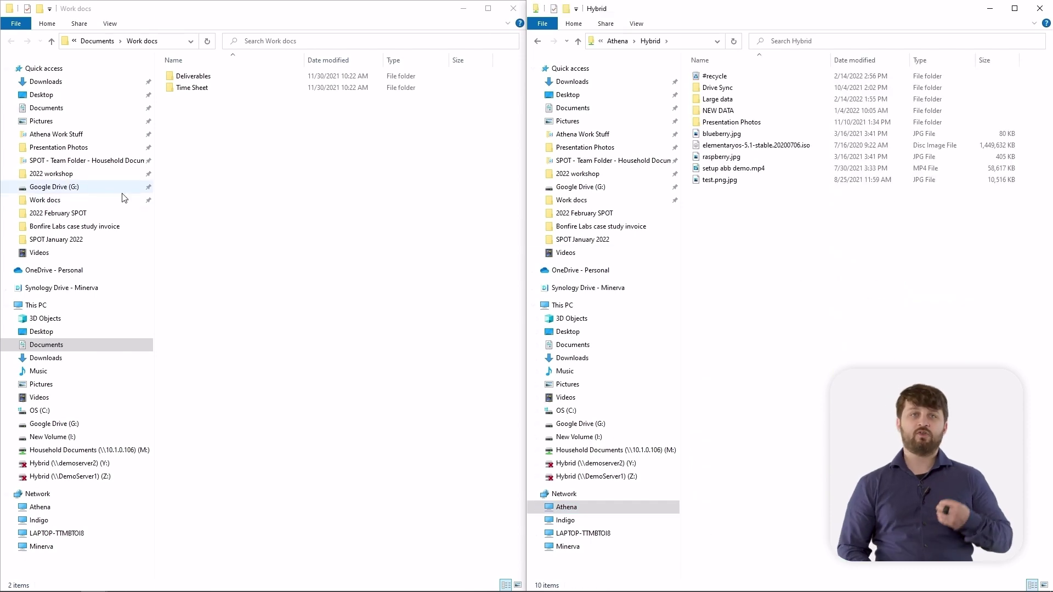
pyautogui.click(58, 204)
pyautogui.moveTo(60, 204); pyautogui.dragTo(832, 244)
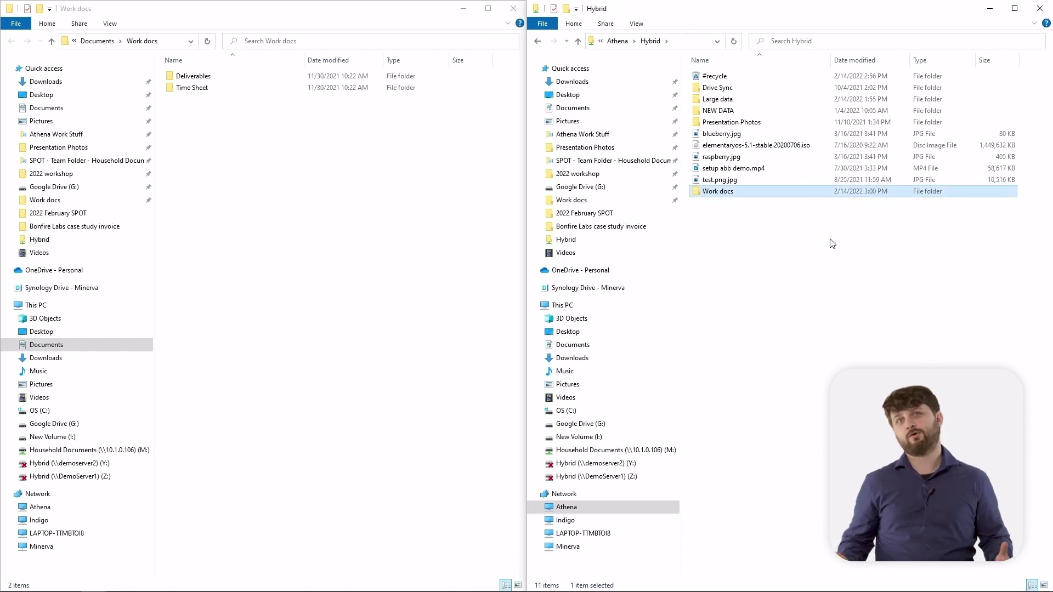
pyautogui.click(461, 9)
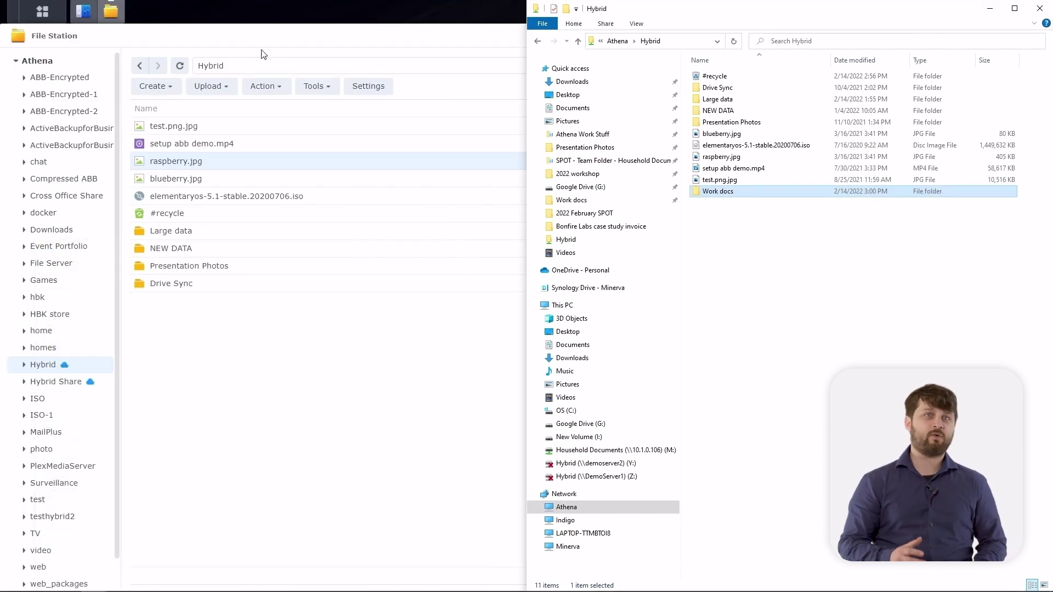
# - Refresh File Station and browse Hybrid > Work docs > Time Sheet
pyautogui.click(180, 66)
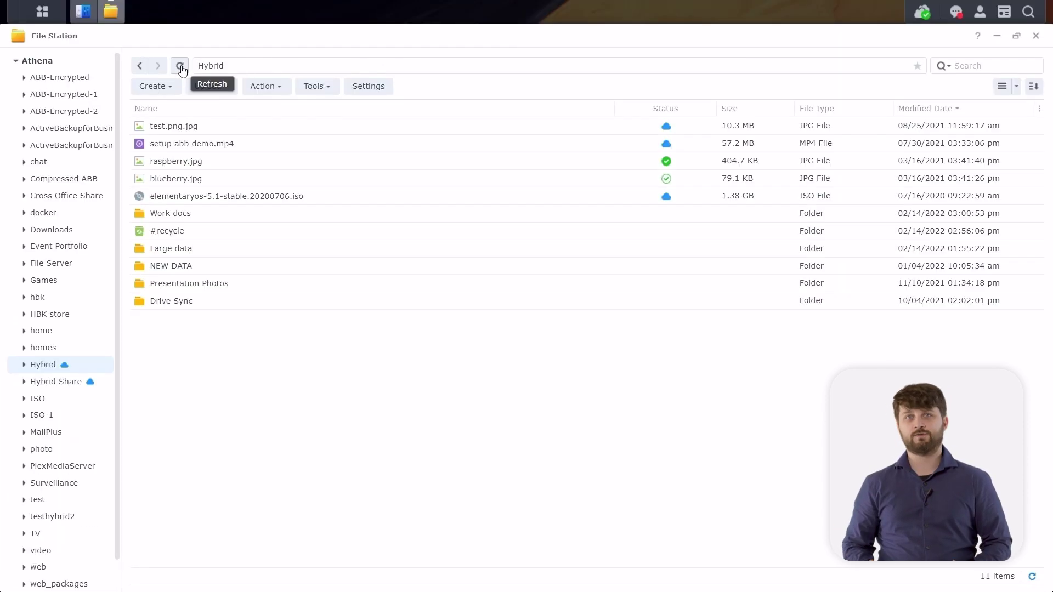
pyautogui.doubleClick(223, 215)
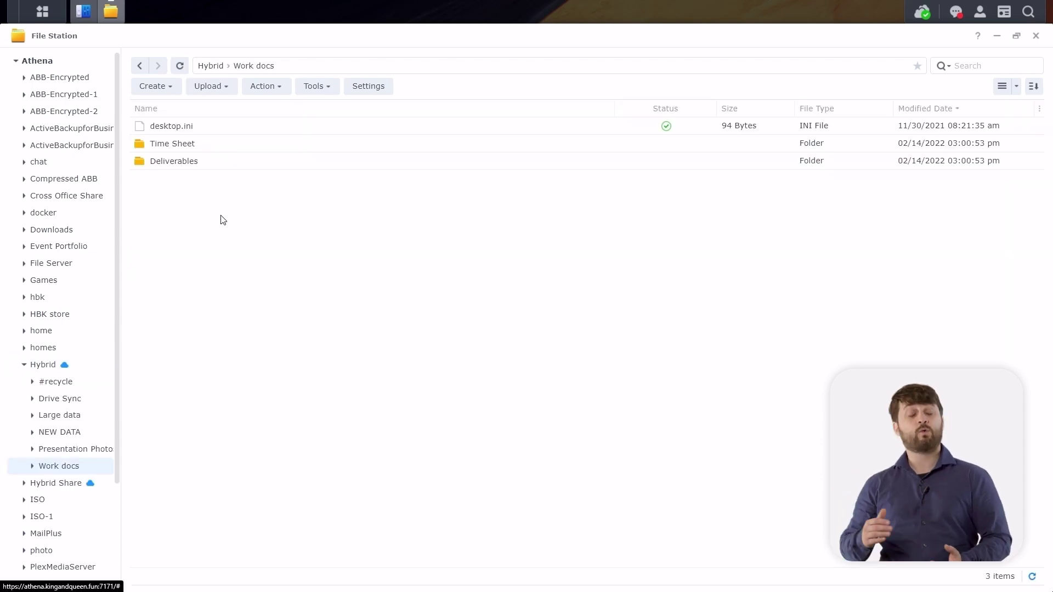
pyautogui.doubleClick(275, 146)
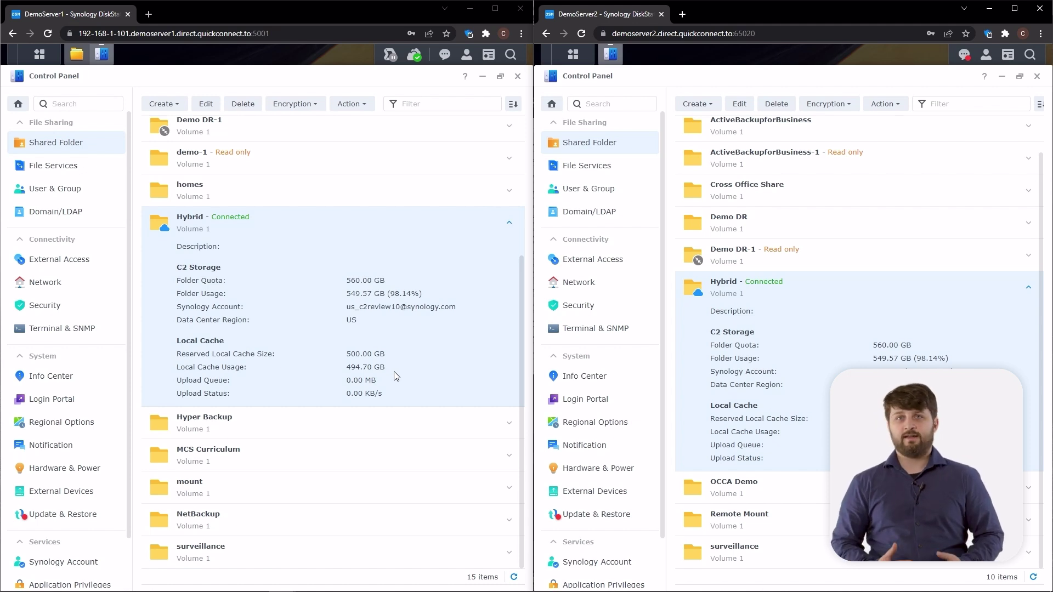
# - On DemoServer2, open Hybrid in a maximized File Station and enter New Workshop Data
pyautogui.moveTo(993, 485); pyautogui.dragTo(370, 118)
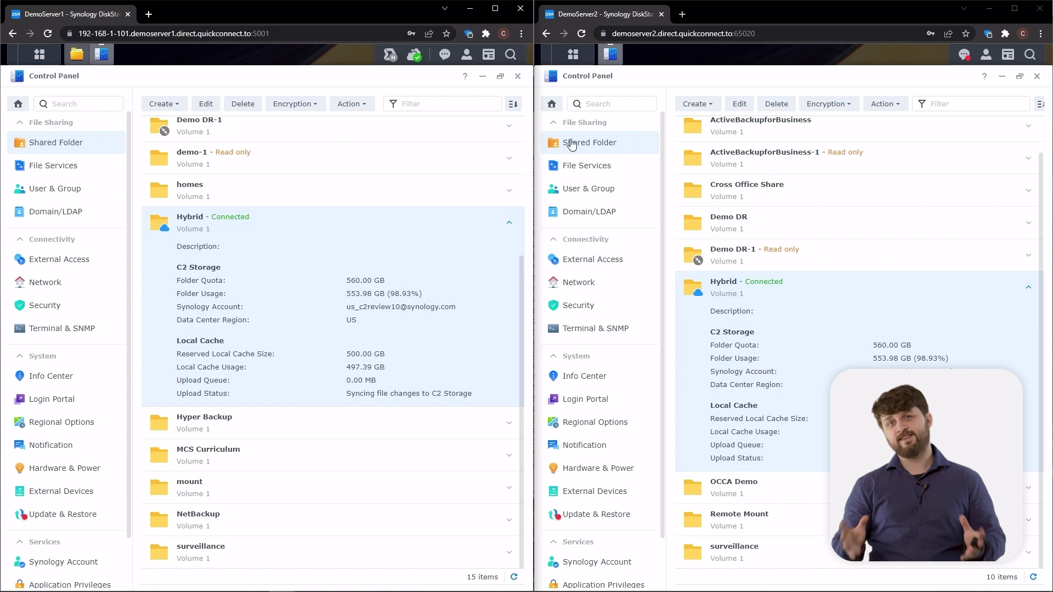
pyautogui.click(583, 56)
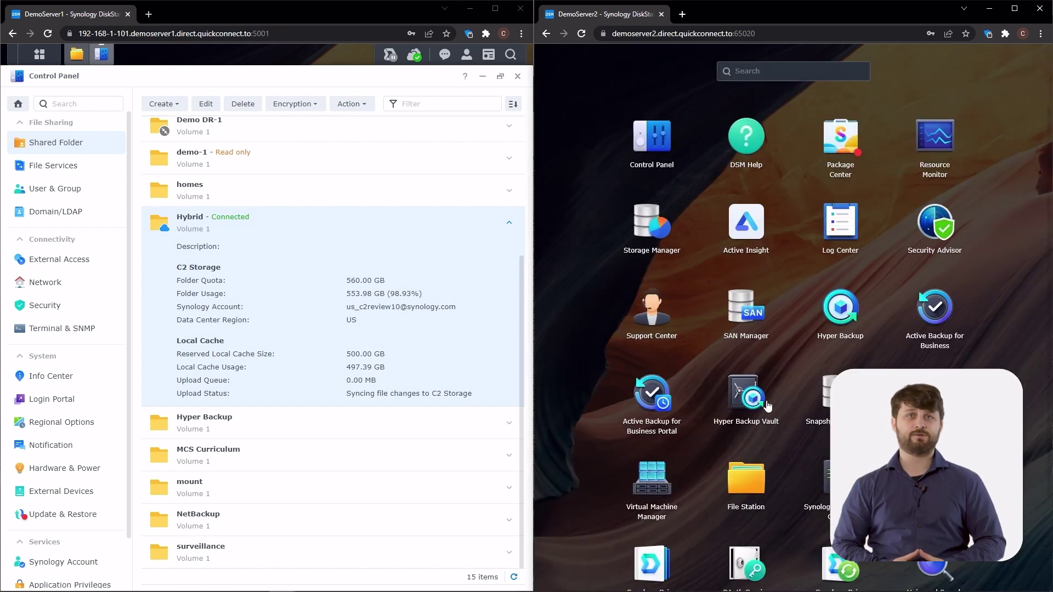
pyautogui.click(747, 483)
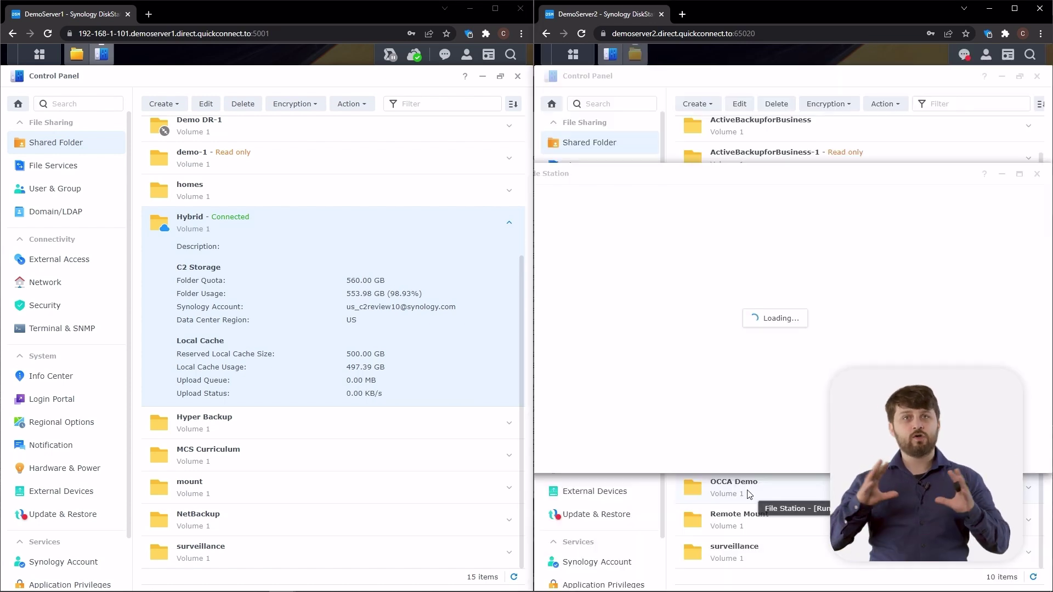
pyautogui.click(561, 308)
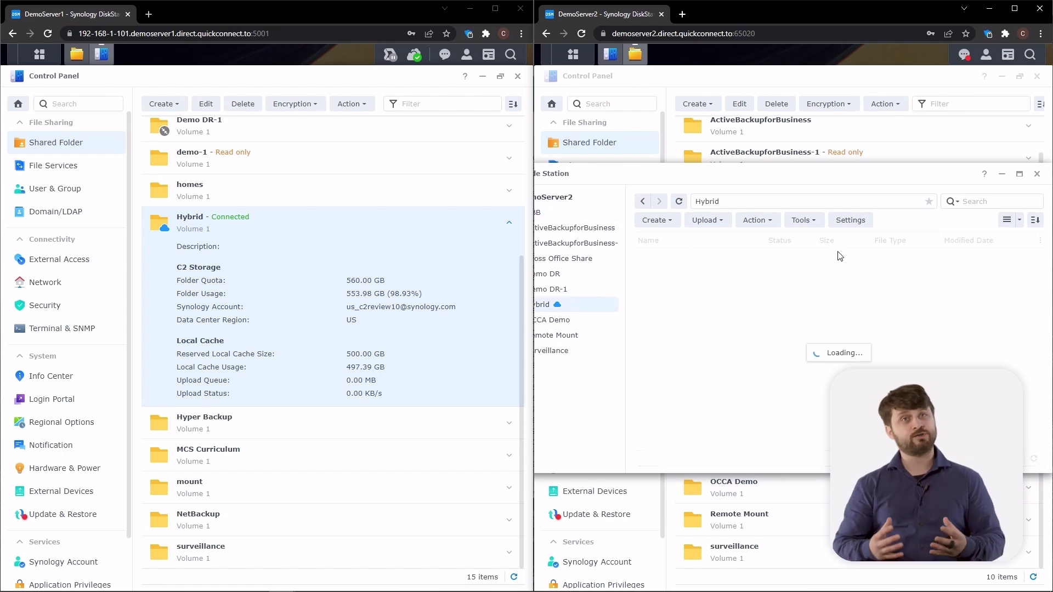
pyautogui.click(1021, 175)
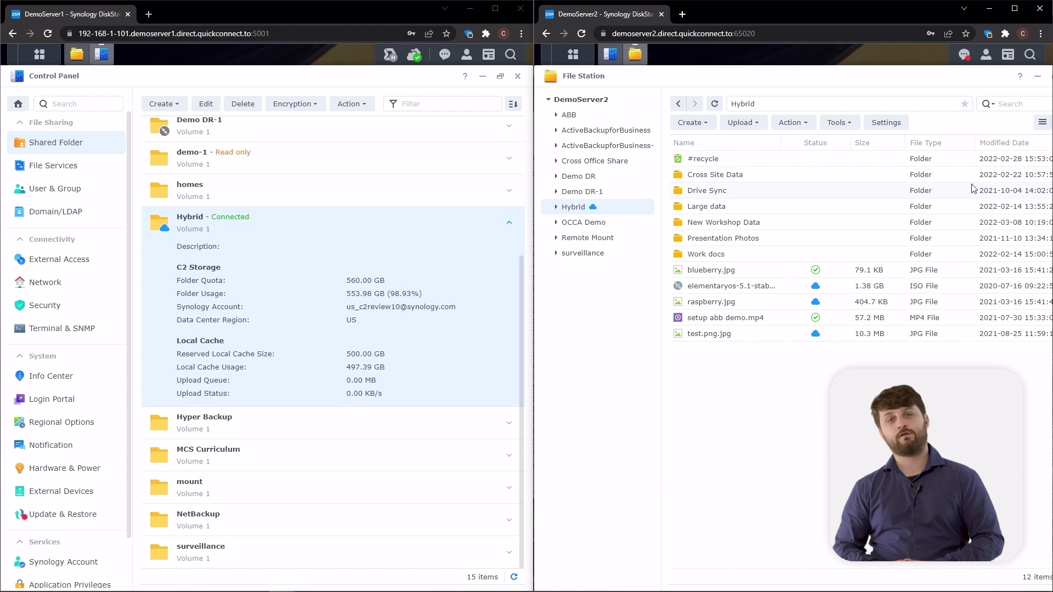
pyautogui.doubleClick(724, 222)
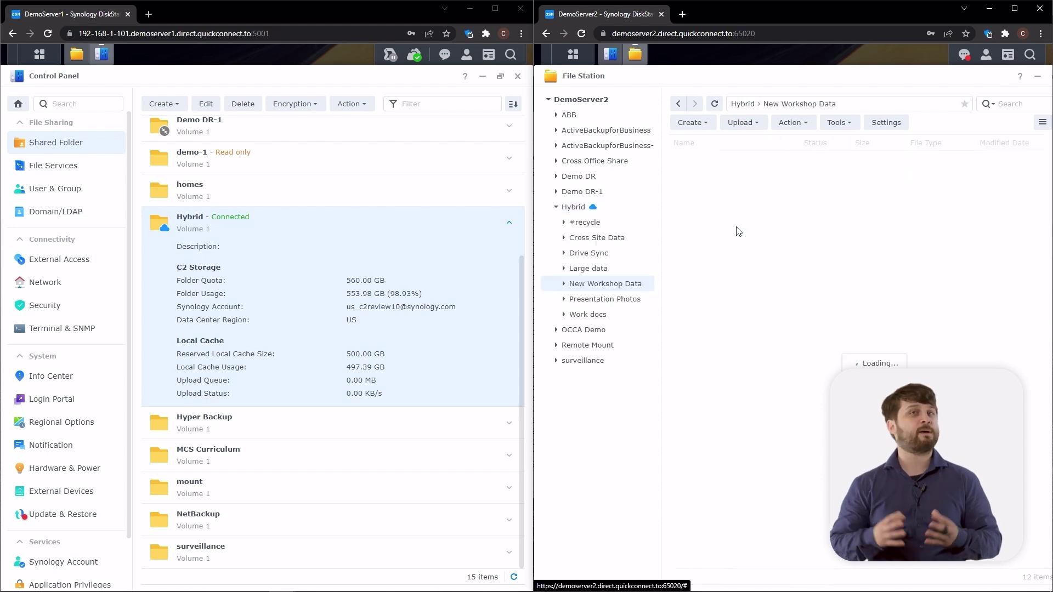
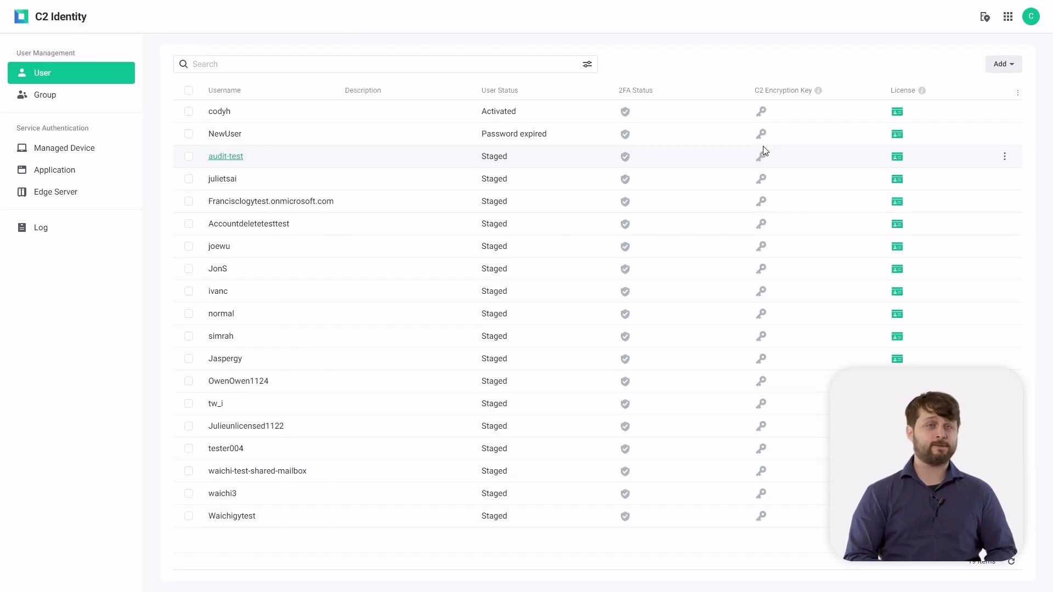
# - Preview the Active Directory import dialog, close it unused, and switch to the Group page
pyautogui.click(991, 69)
pyautogui.moveTo(975, 107)
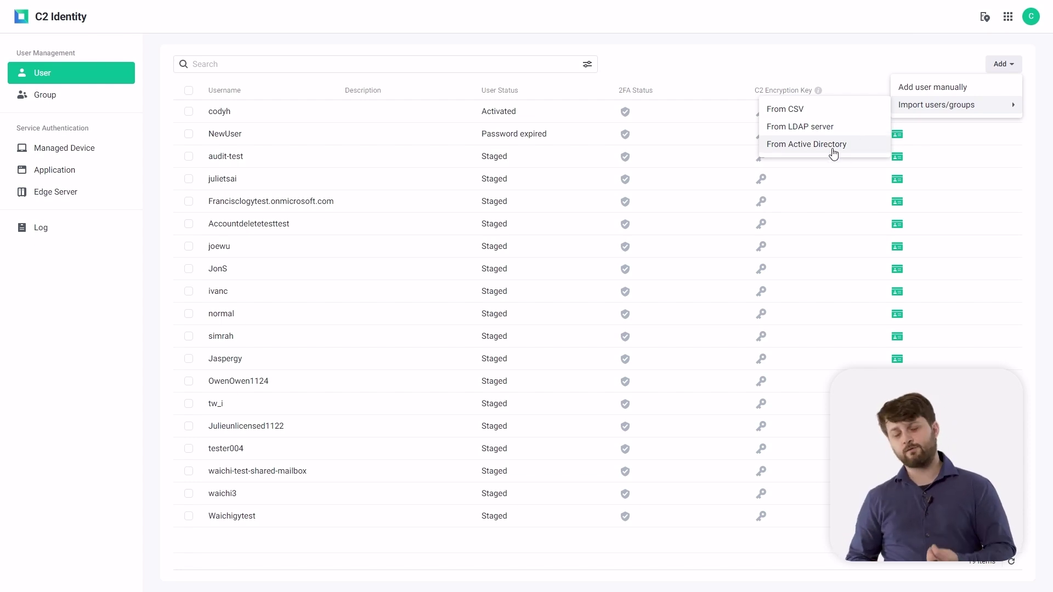
pyautogui.click(833, 151)
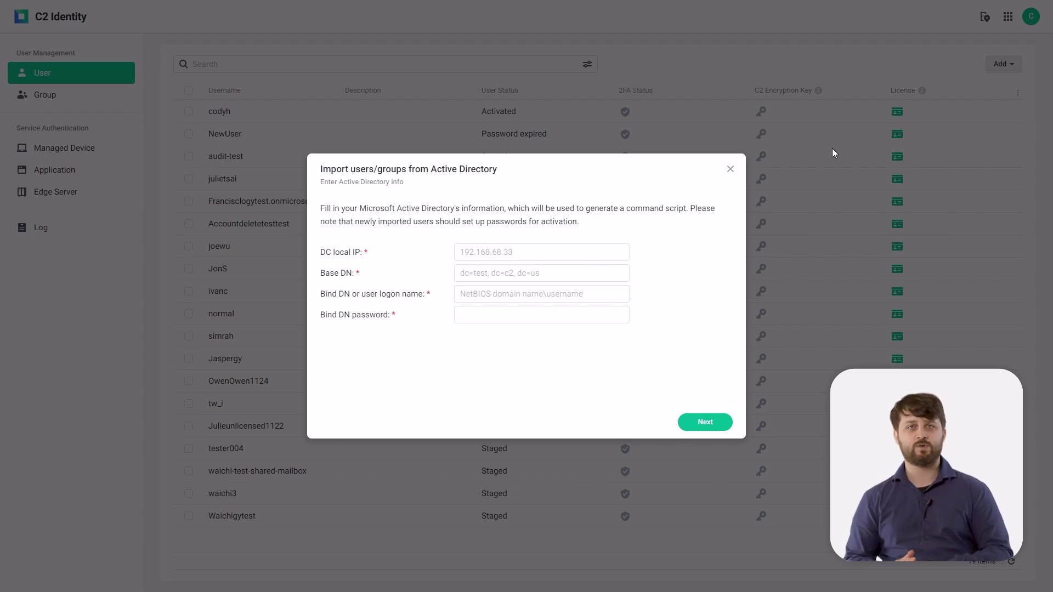
pyautogui.click(730, 169)
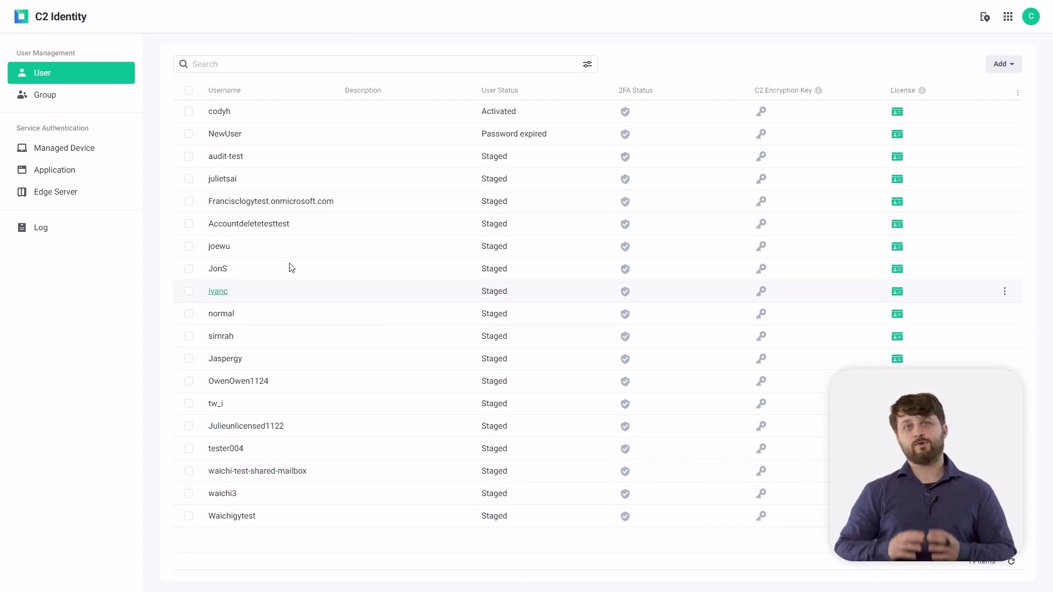
pyautogui.click(80, 96)
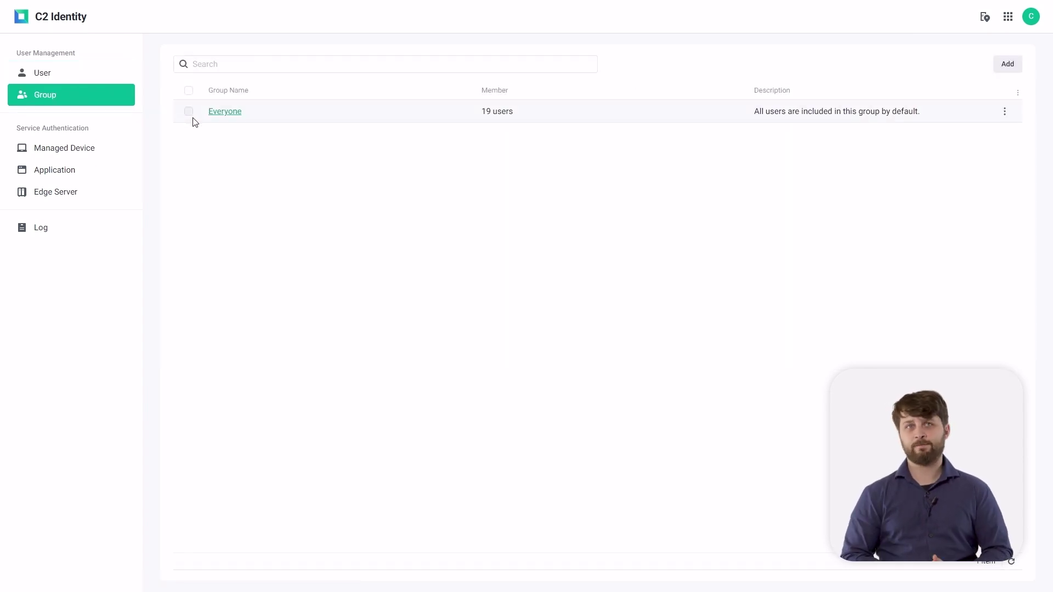
# - Create a group named 'Workshop' containing the two selected users
pyautogui.click(999, 63)
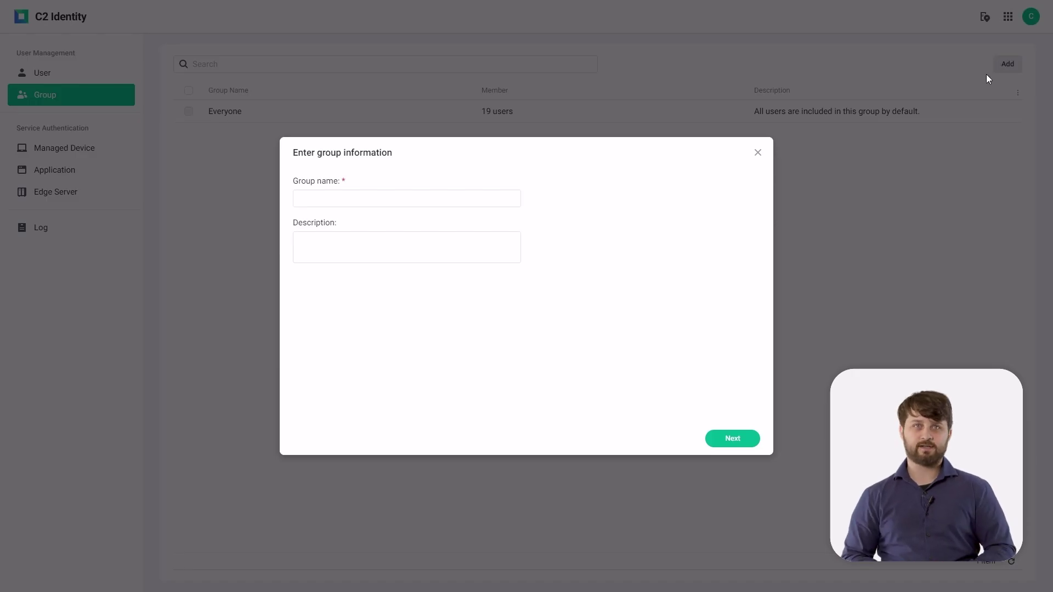
pyautogui.click(367, 199)
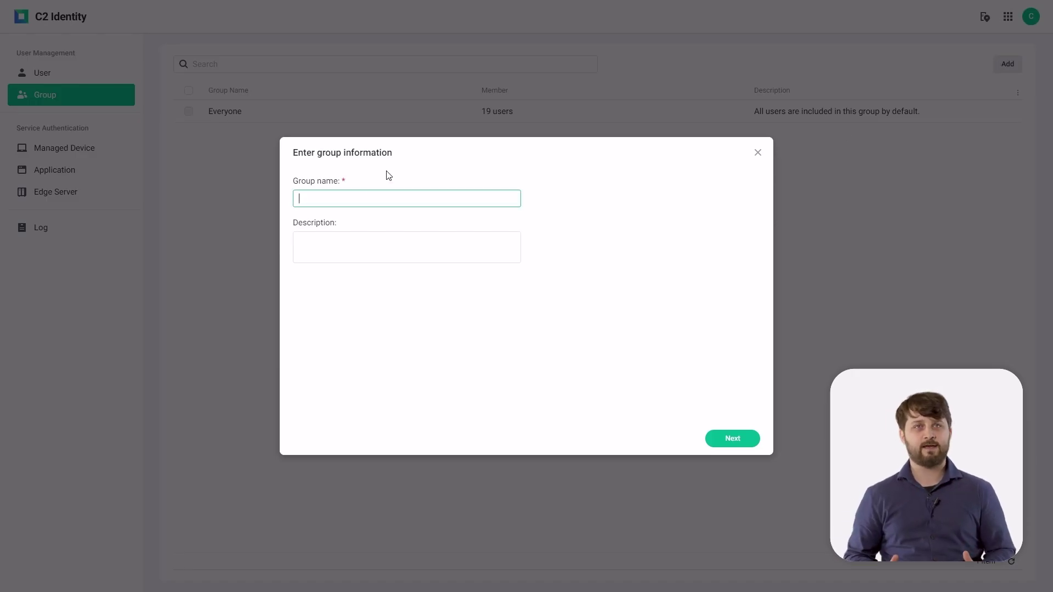
pyautogui.write('Workshop')
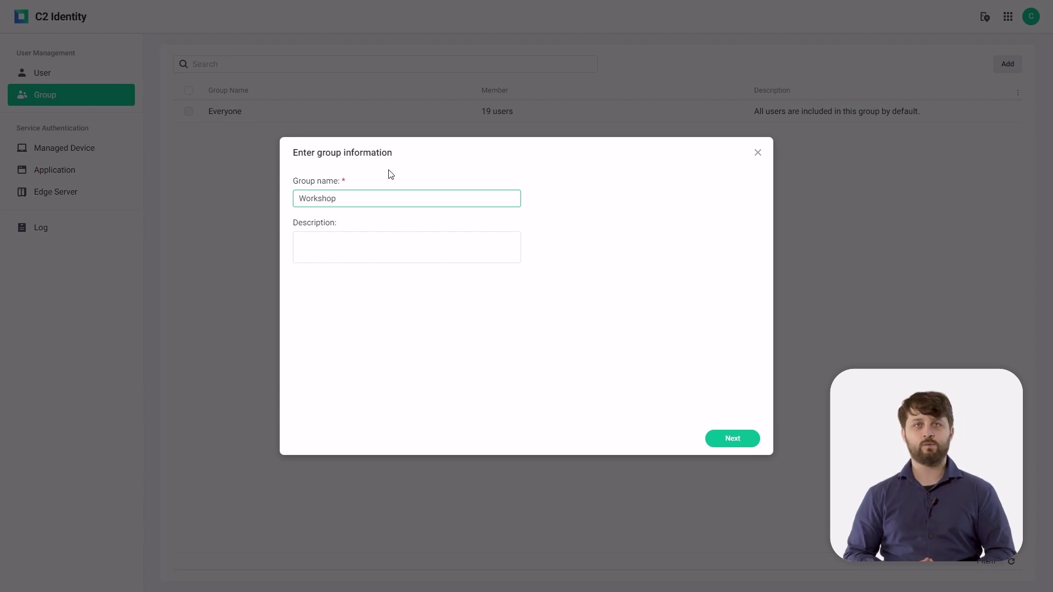
pyautogui.press('Return')
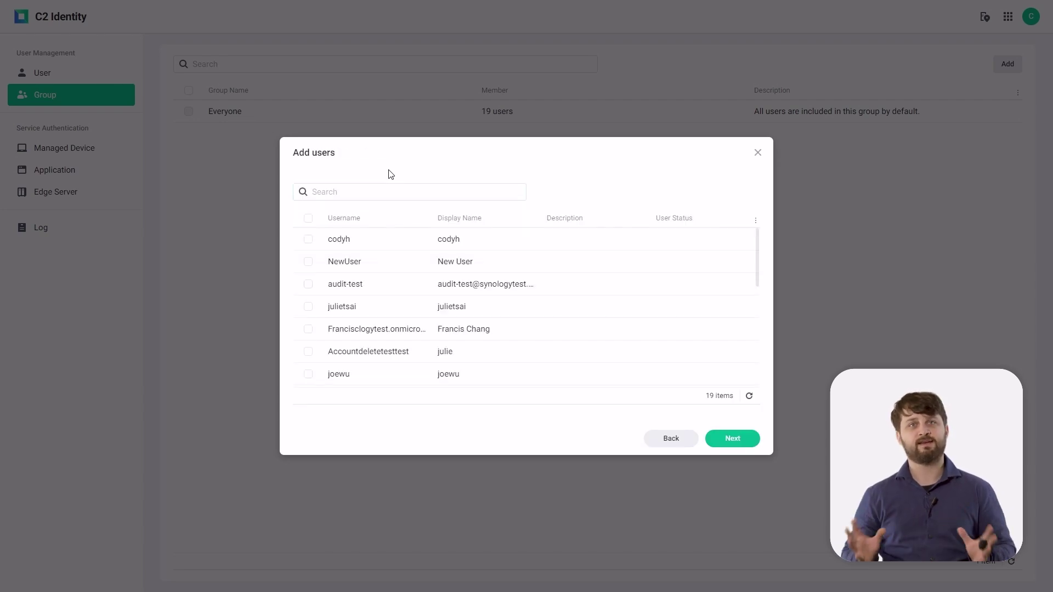
pyautogui.click(308, 239)
pyautogui.click(309, 308)
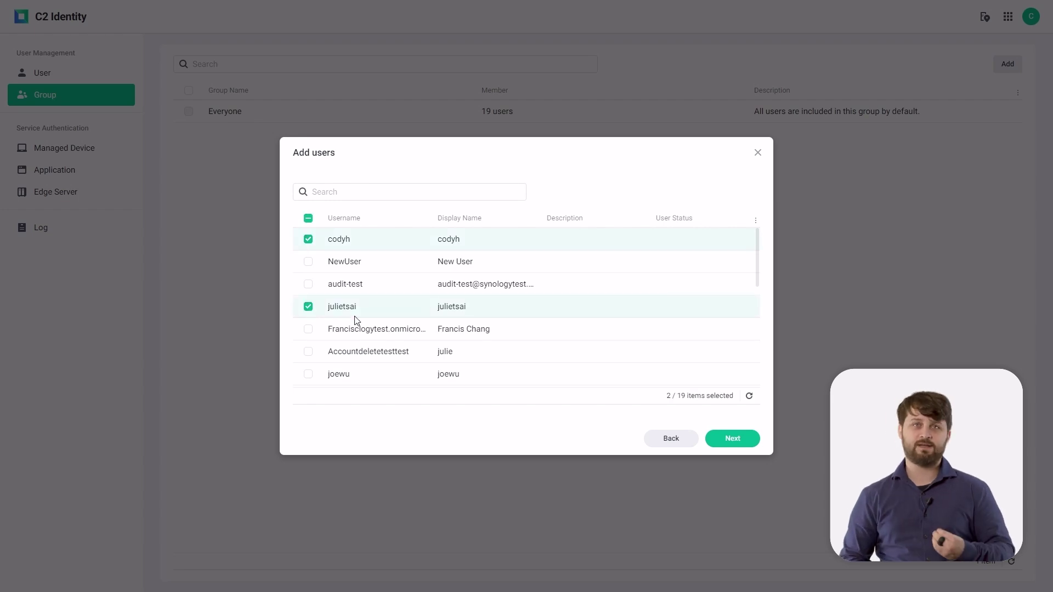
pyautogui.click(719, 438)
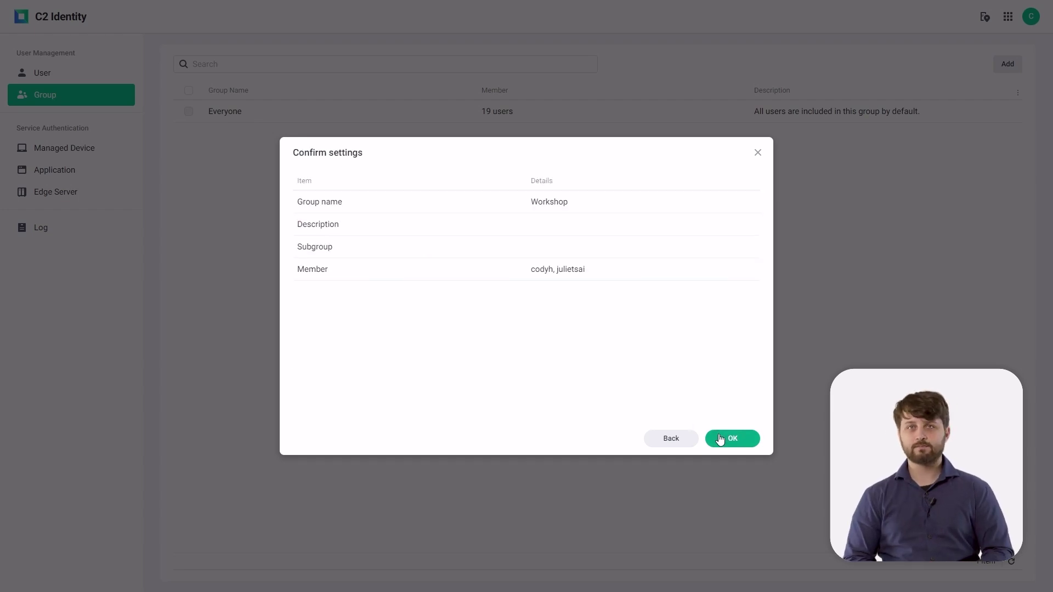
pyautogui.click(720, 439)
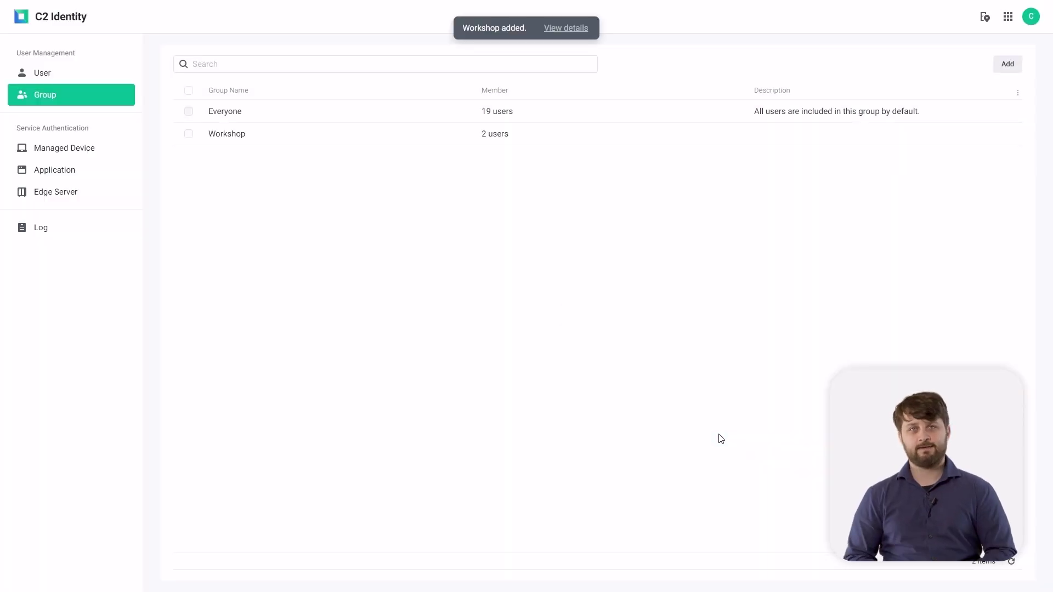
# - Review the Workshop group's Member, Device and Application tabs, then view Managed Devices
pyautogui.click(467, 134)
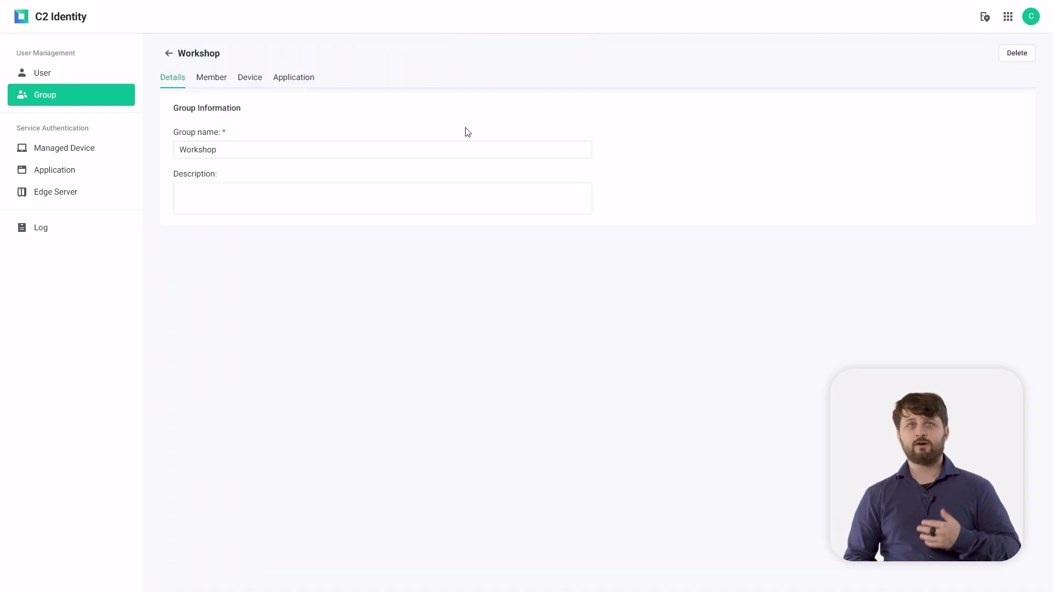
pyautogui.click(198, 77)
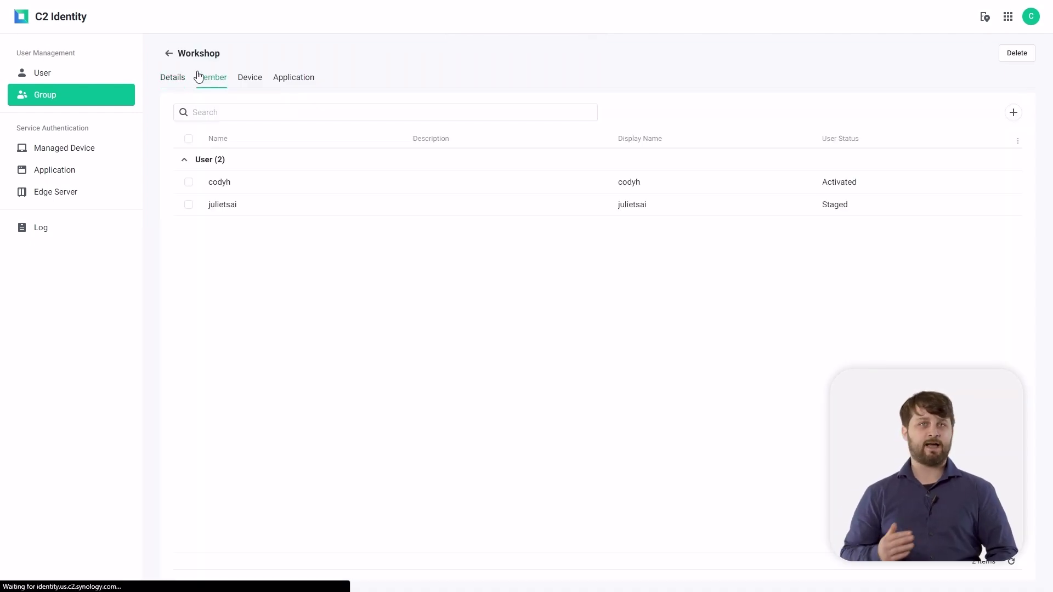
pyautogui.click(250, 79)
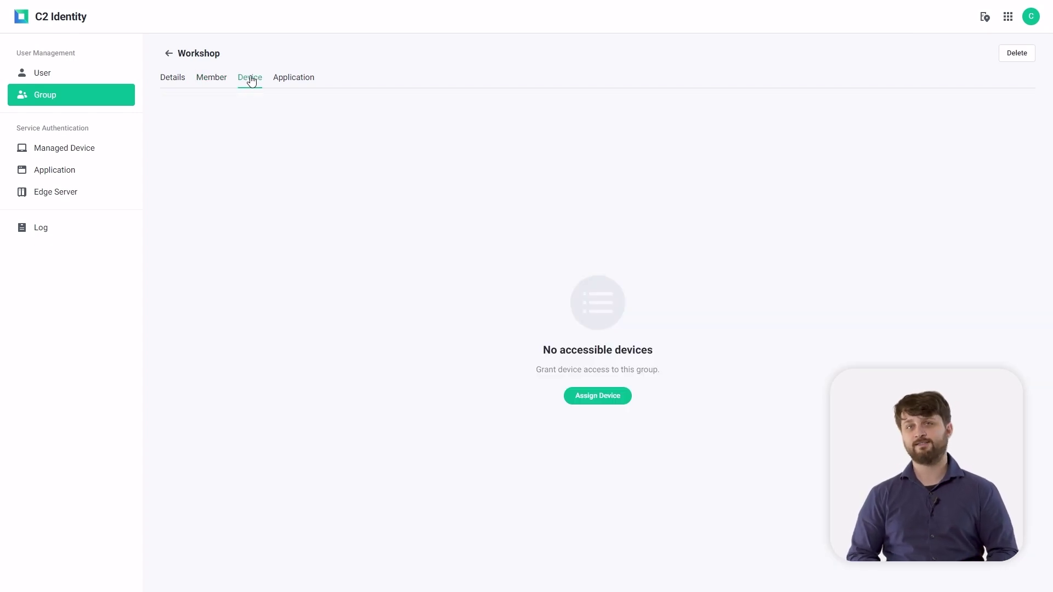
pyautogui.click(280, 88)
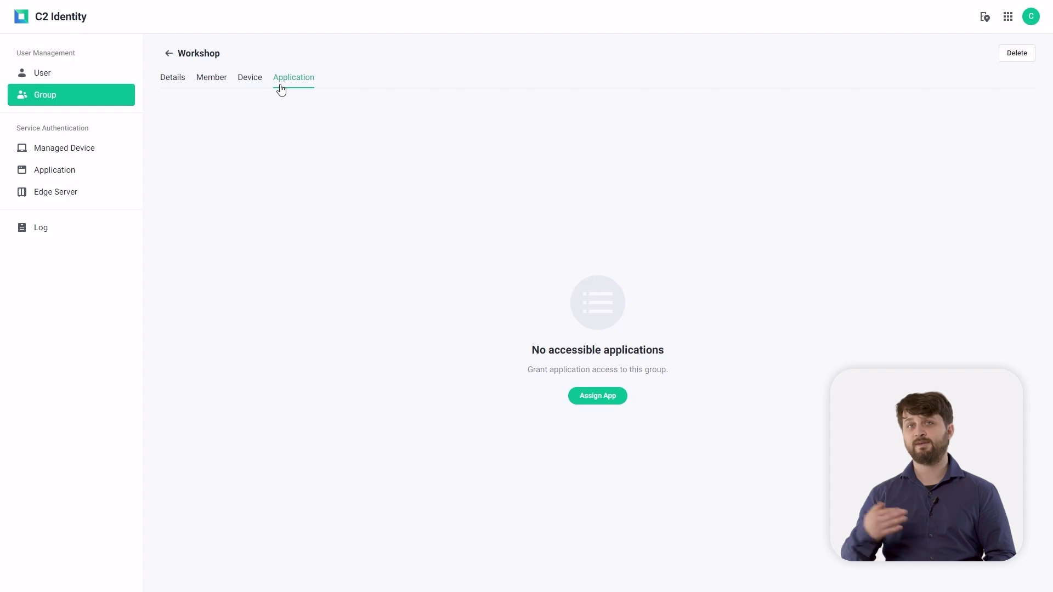
pyautogui.click(92, 155)
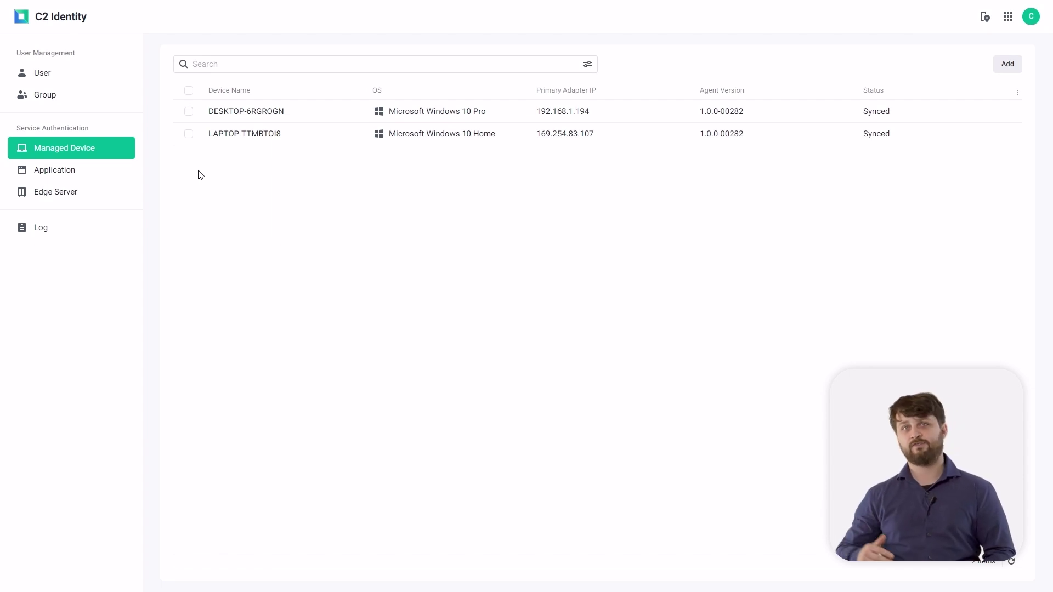
# - Copy the agent connect key from the Add device instructions and close them
pyautogui.click(1019, 66)
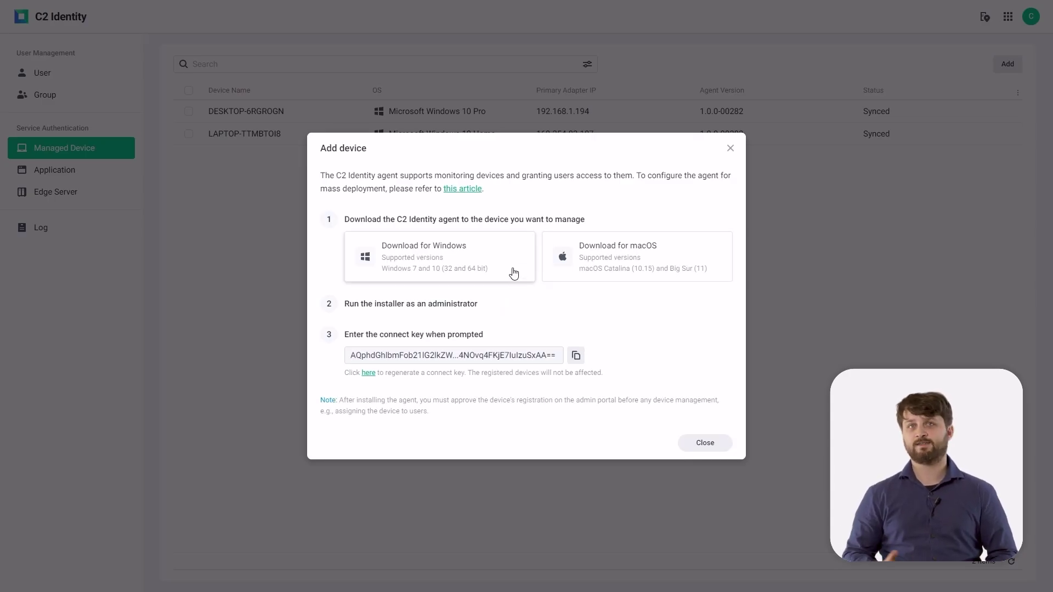
pyautogui.click(571, 357)
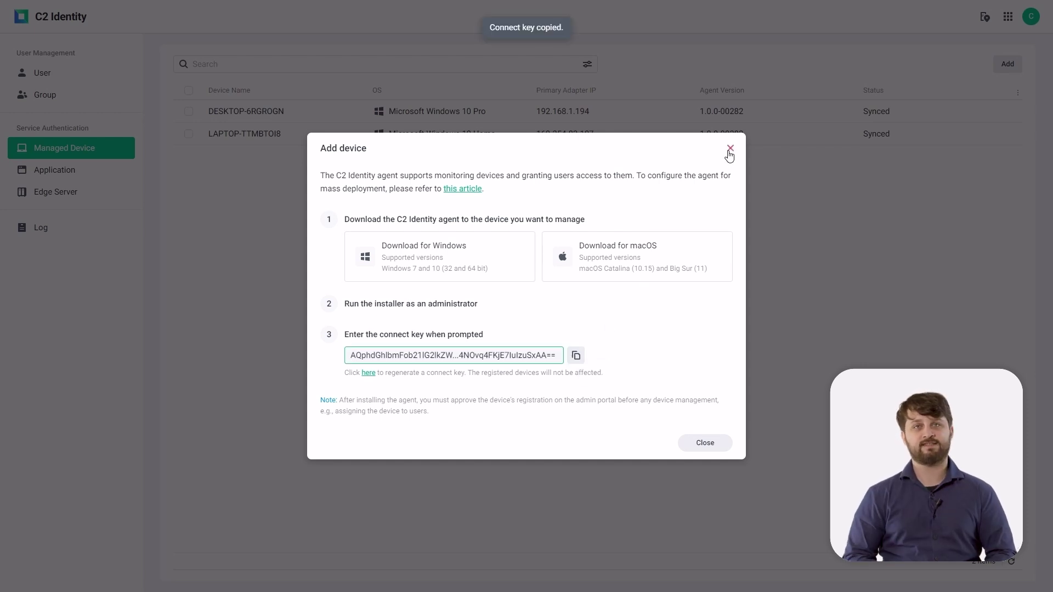
pyautogui.click(730, 148)
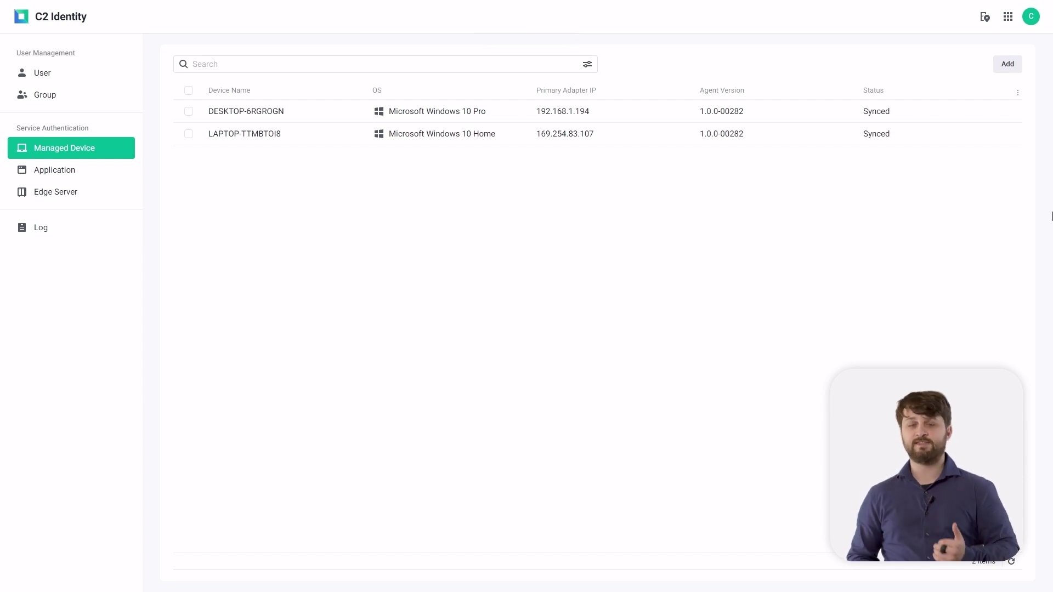
# - Copy a connect key for a new edge server run on Synology NAS, then open Indigo
pyautogui.click(110, 198)
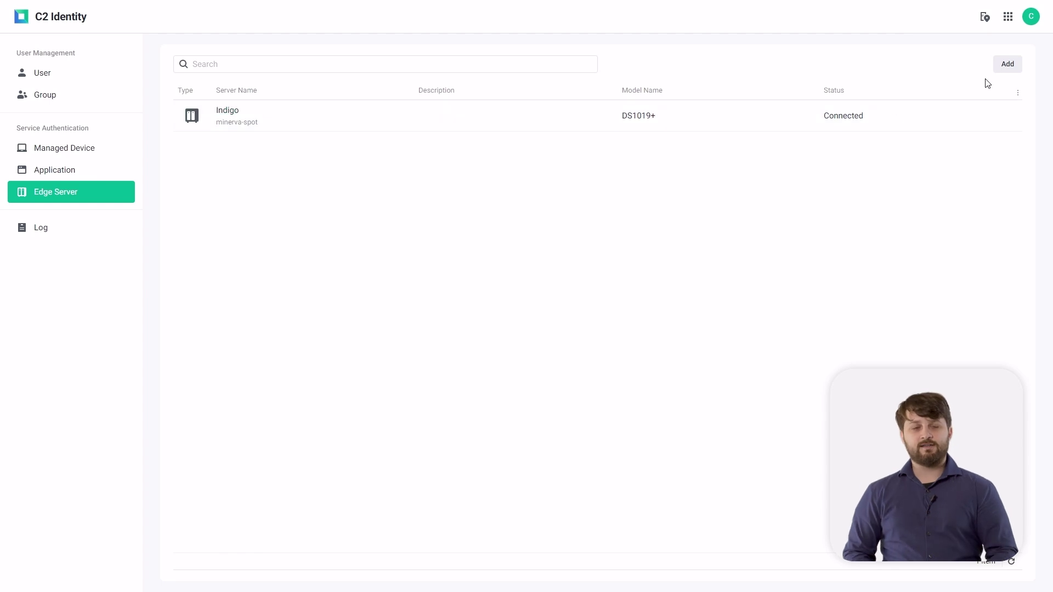
pyautogui.click(1009, 65)
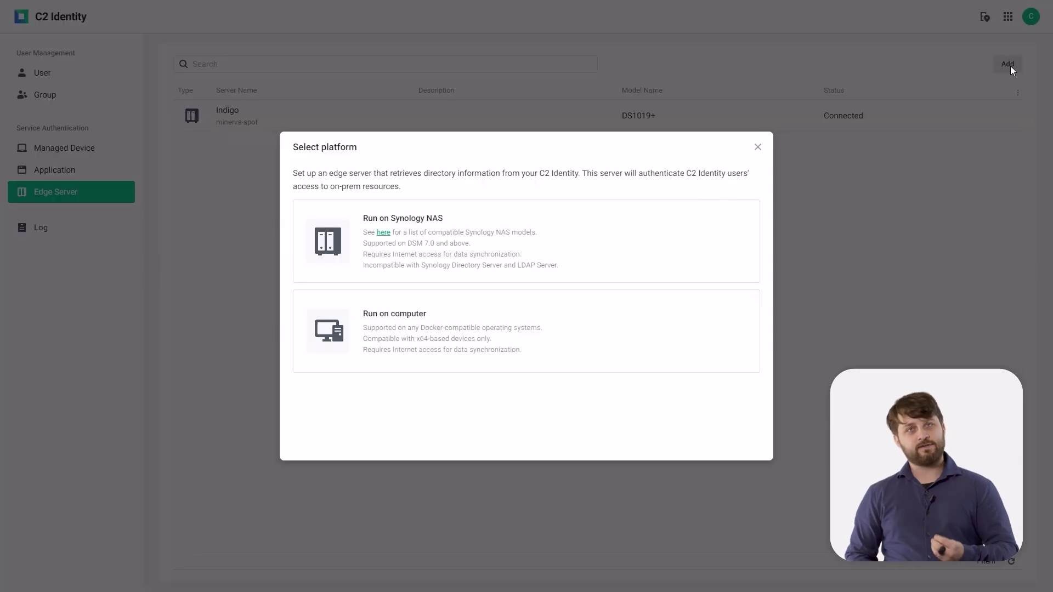
pyautogui.click(462, 241)
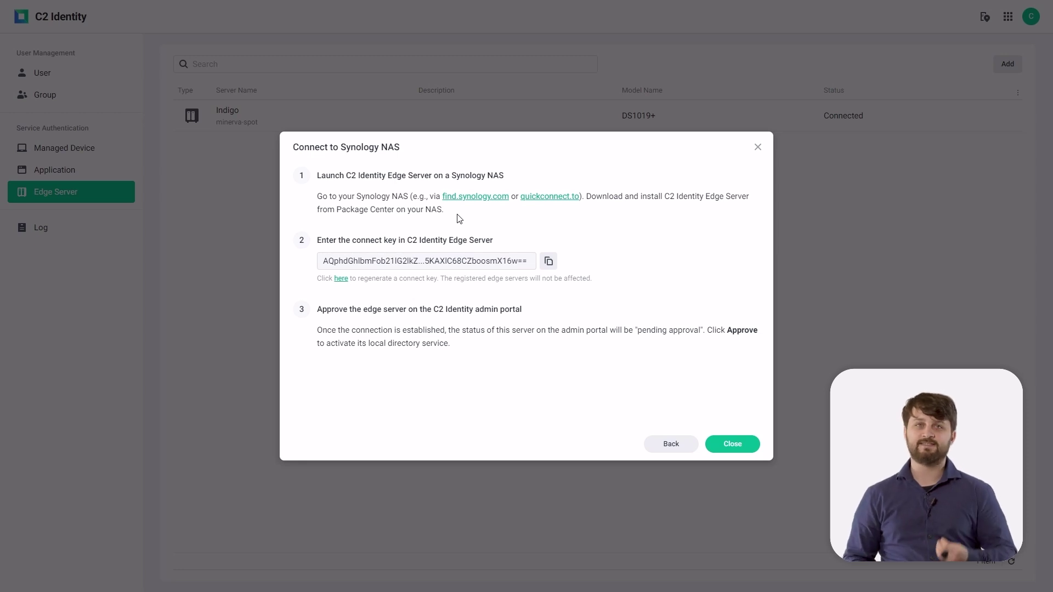
pyautogui.click(549, 263)
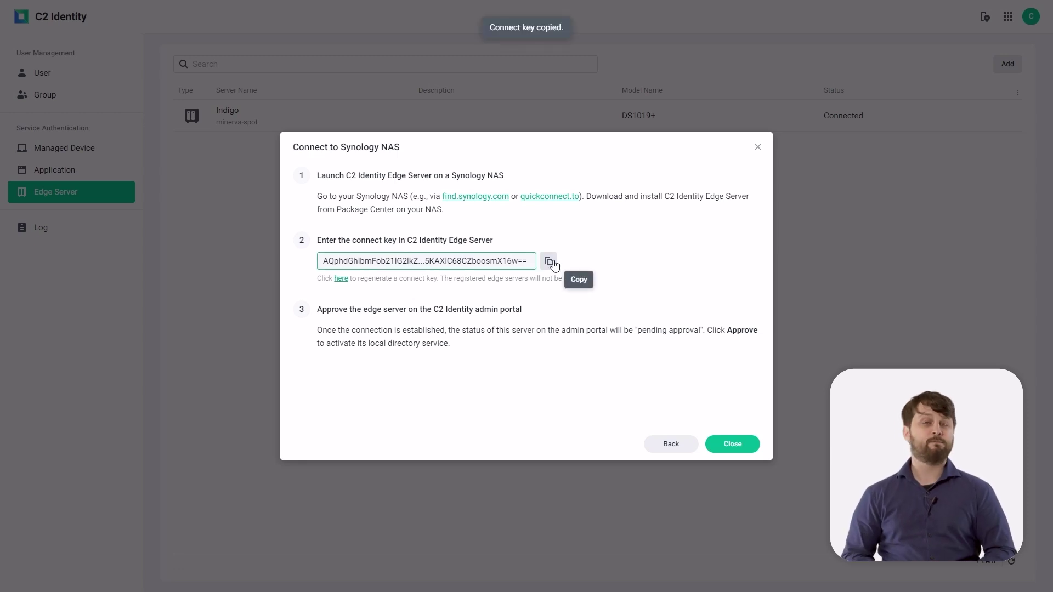
pyautogui.click(713, 446)
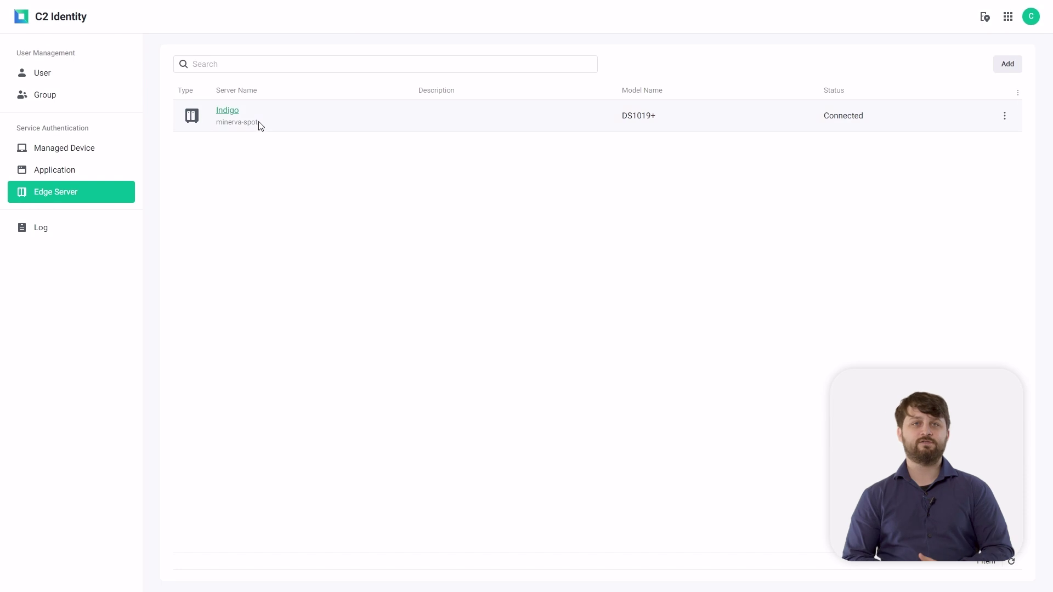
pyautogui.click(230, 117)
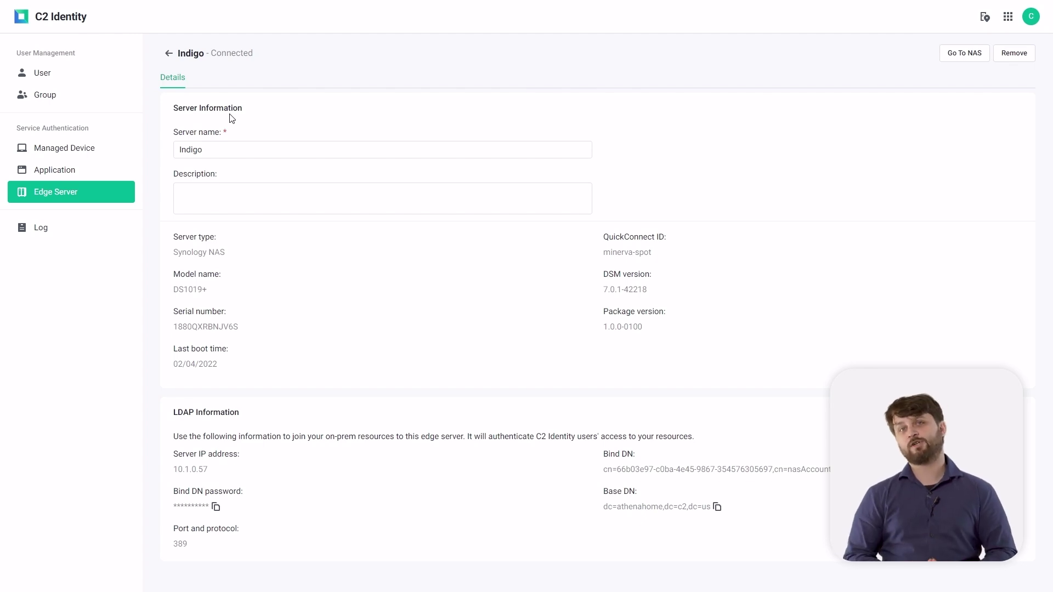
# - Show the Microsoft 365 application's Privileges tab listing users and their app accounts
pyautogui.click(100, 177)
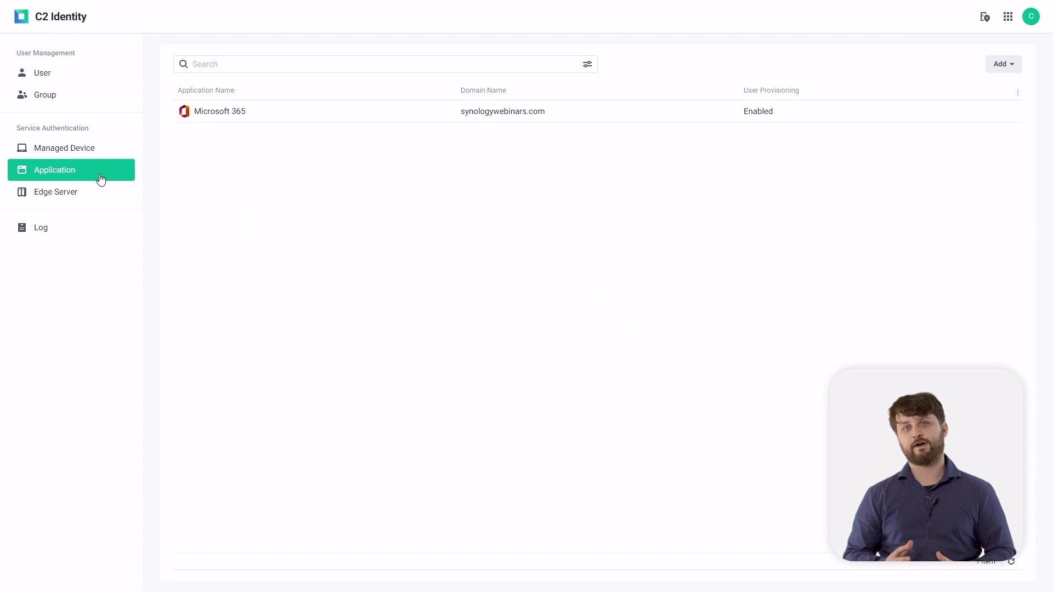
pyautogui.click(220, 112)
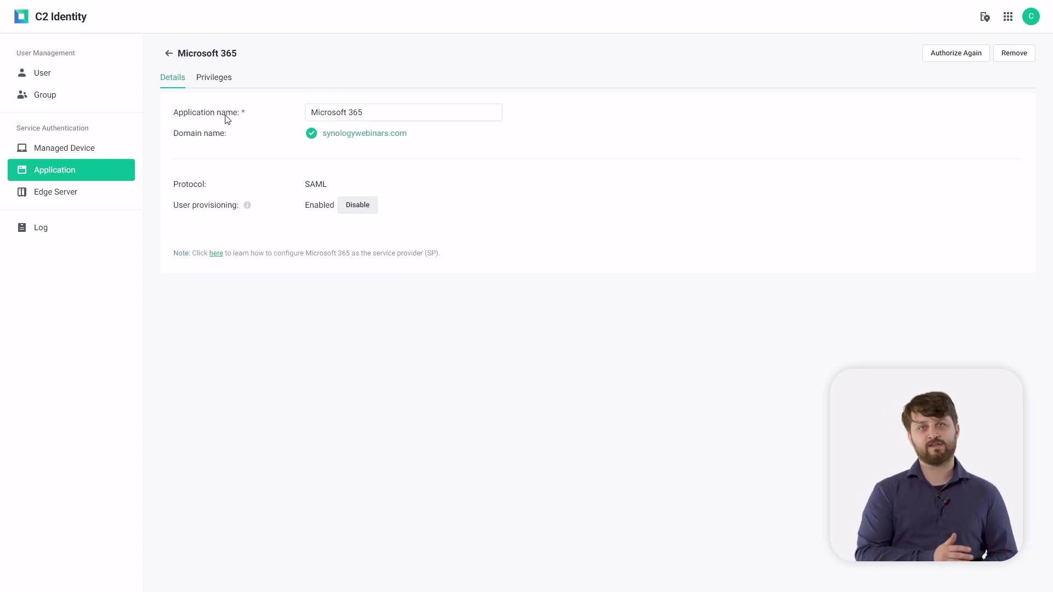
pyautogui.click(233, 86)
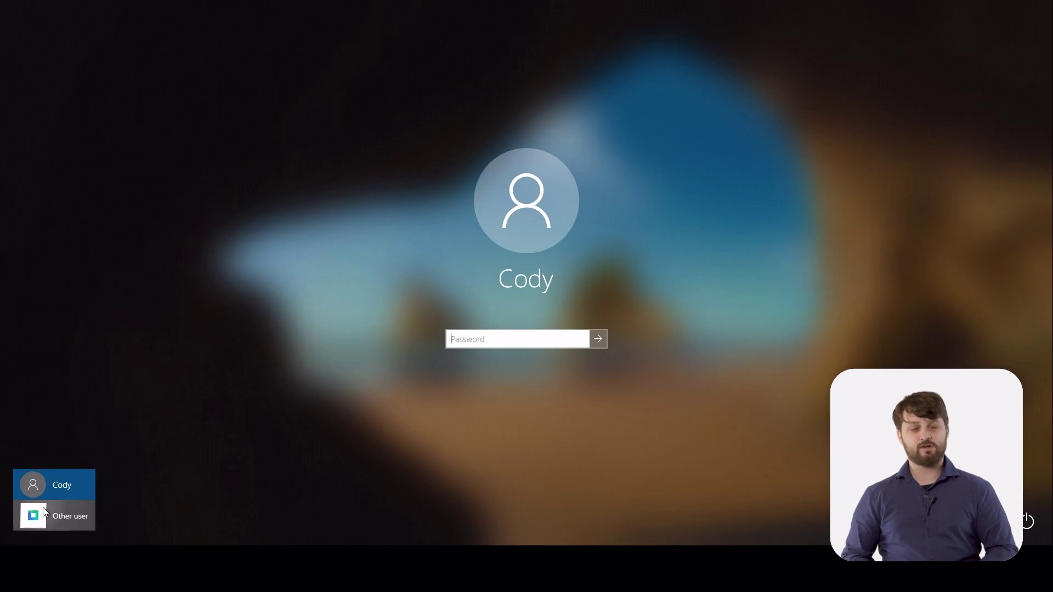
# - Sign in to Windows as Other user with the C2 Identity account's username and password
pyautogui.click(45, 513)
pyautogui.click(522, 297)
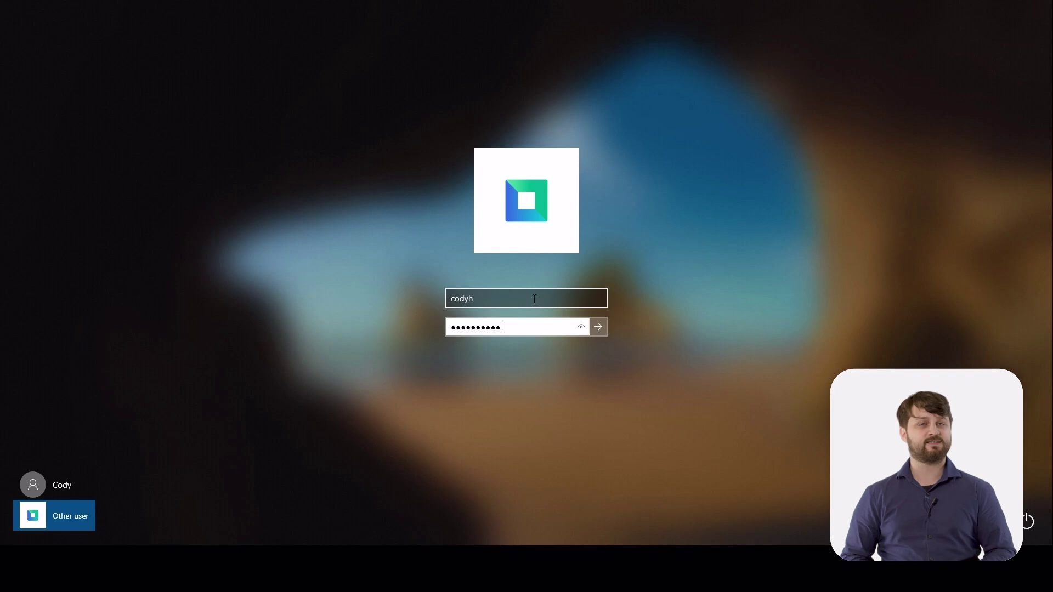
pyautogui.press('Return')
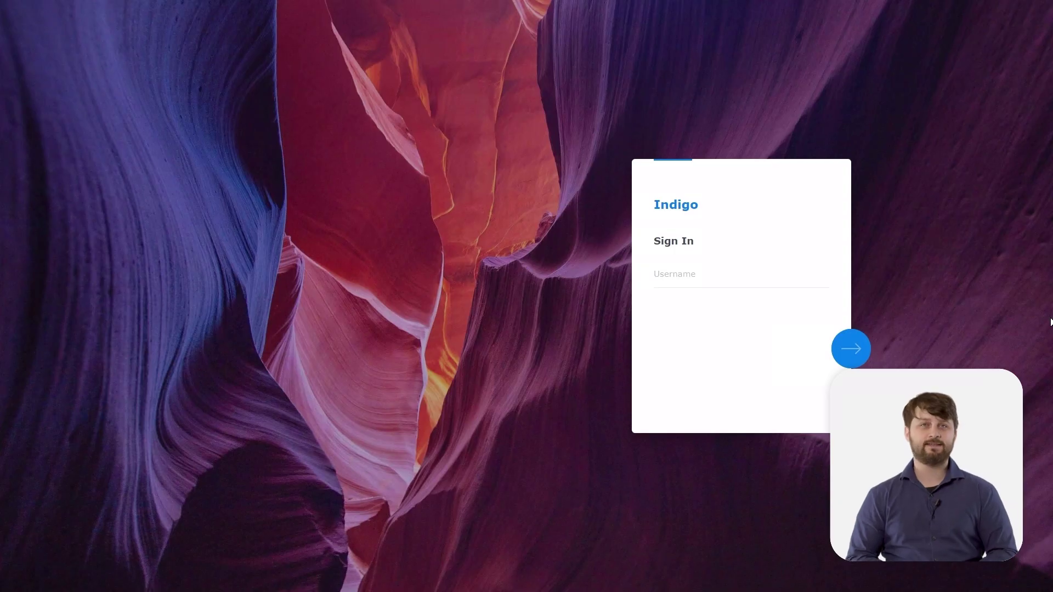
# - Sign in to Microsoft 365 with the user's C2 Identity address and account password
pyautogui.click(782, 282)
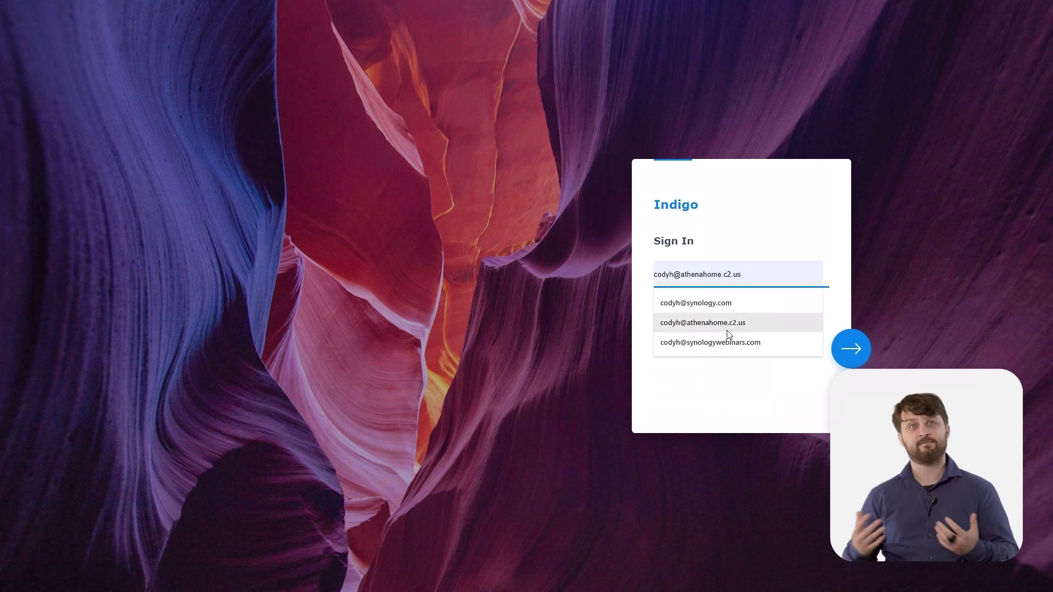
pyautogui.click(725, 329)
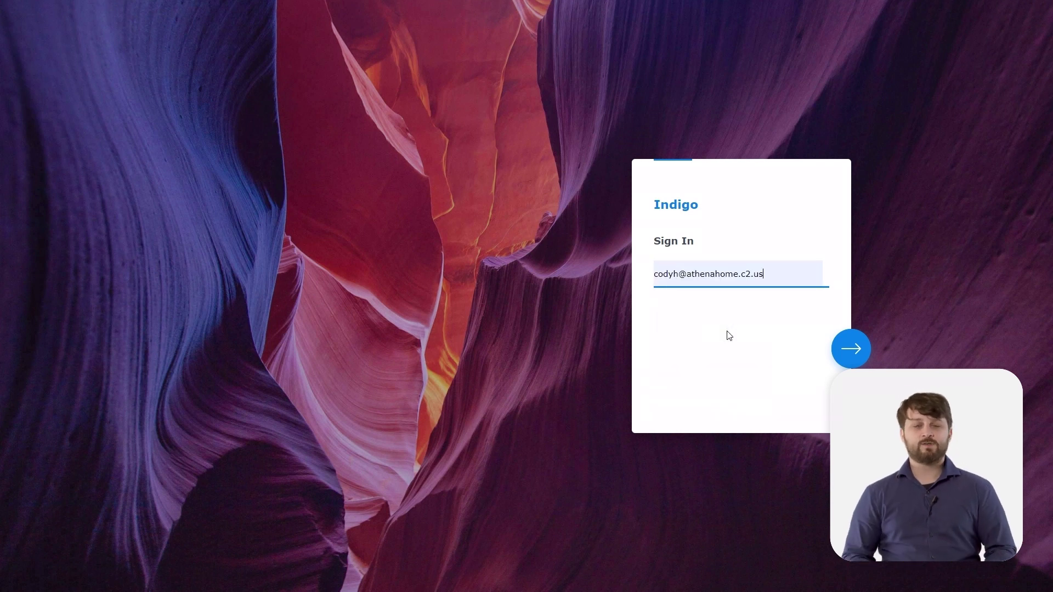
pyautogui.click(850, 350)
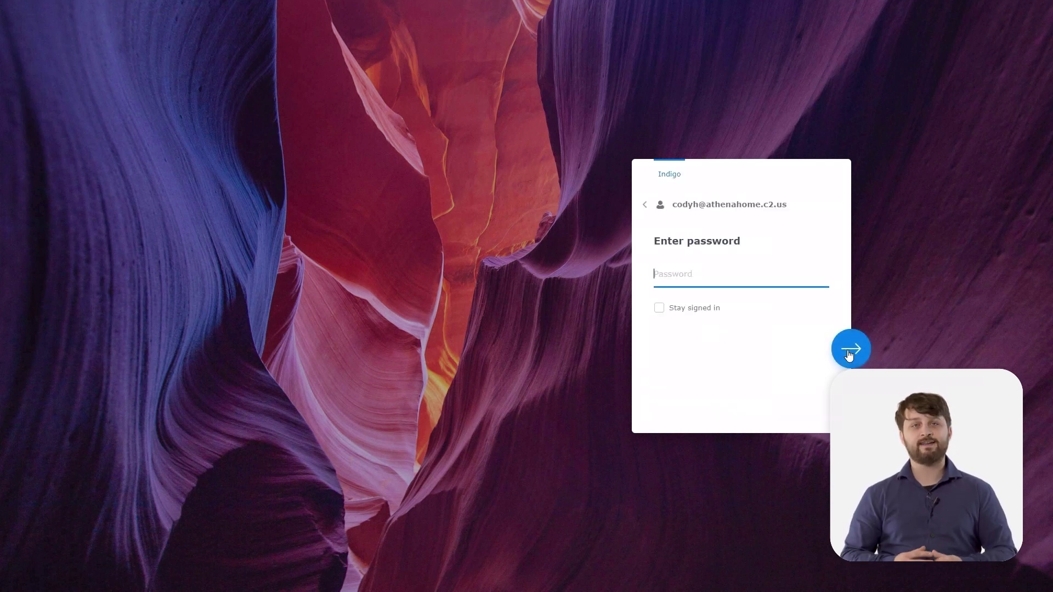
pyautogui.write('••••••••••')
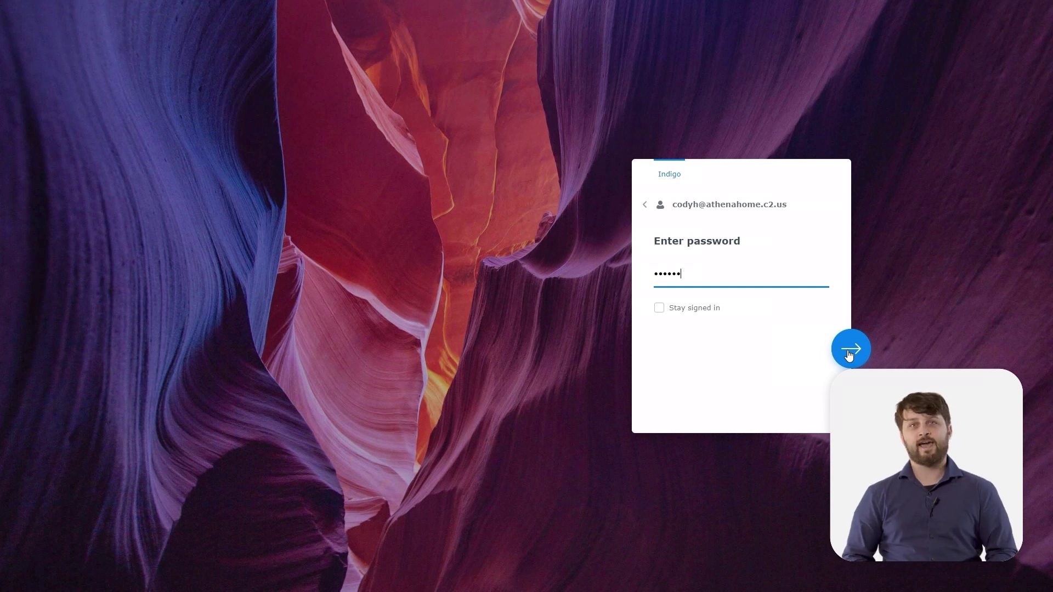
pyautogui.click(849, 354)
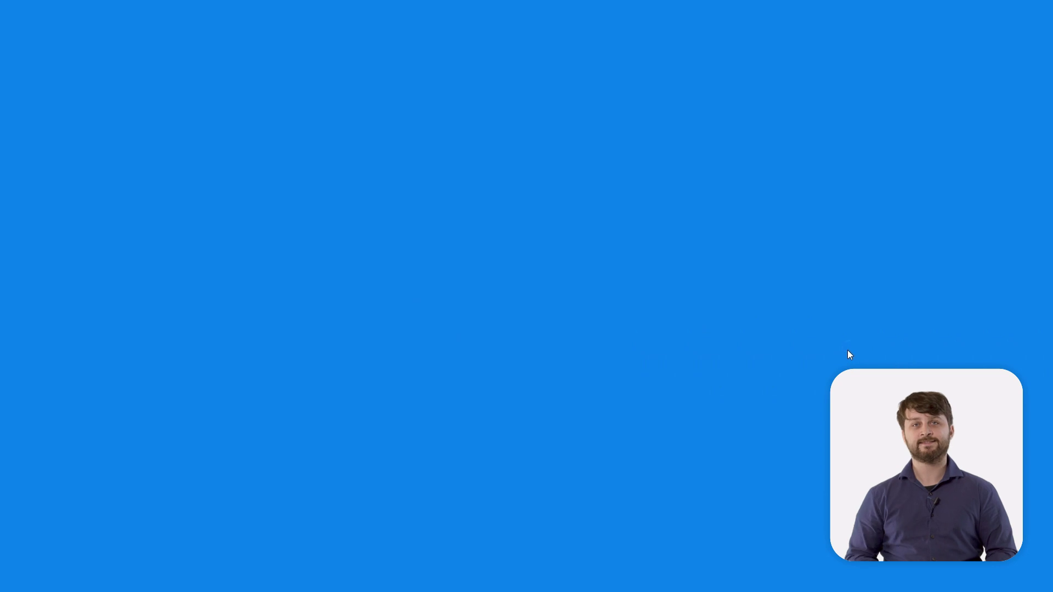
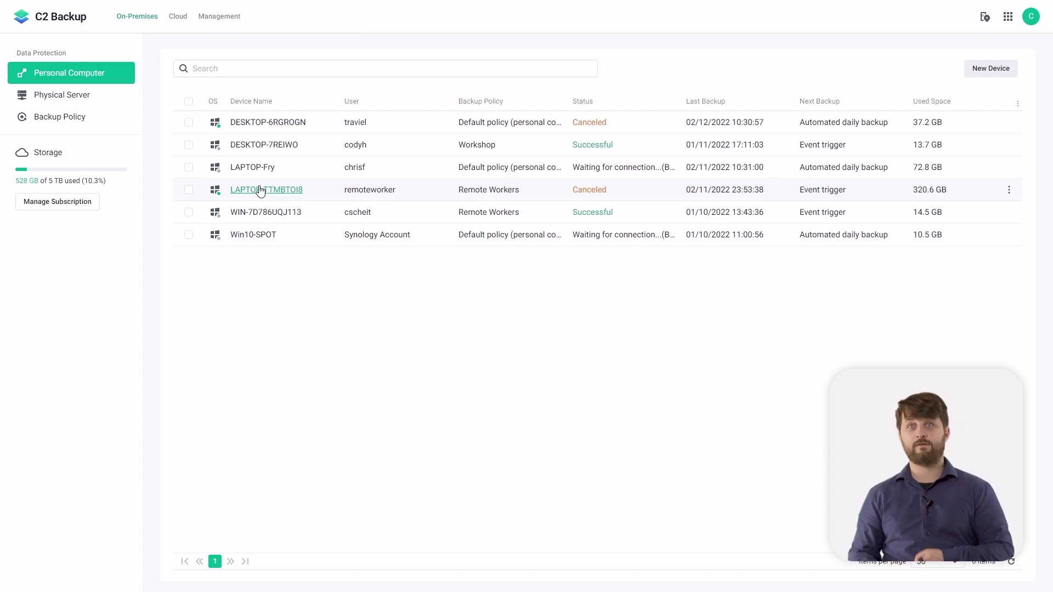
# - Start Download files/folders for the DESKTOP-7REIWO device to open its Recovery Portal
pyautogui.click(189, 145)
pyautogui.click(1010, 147)
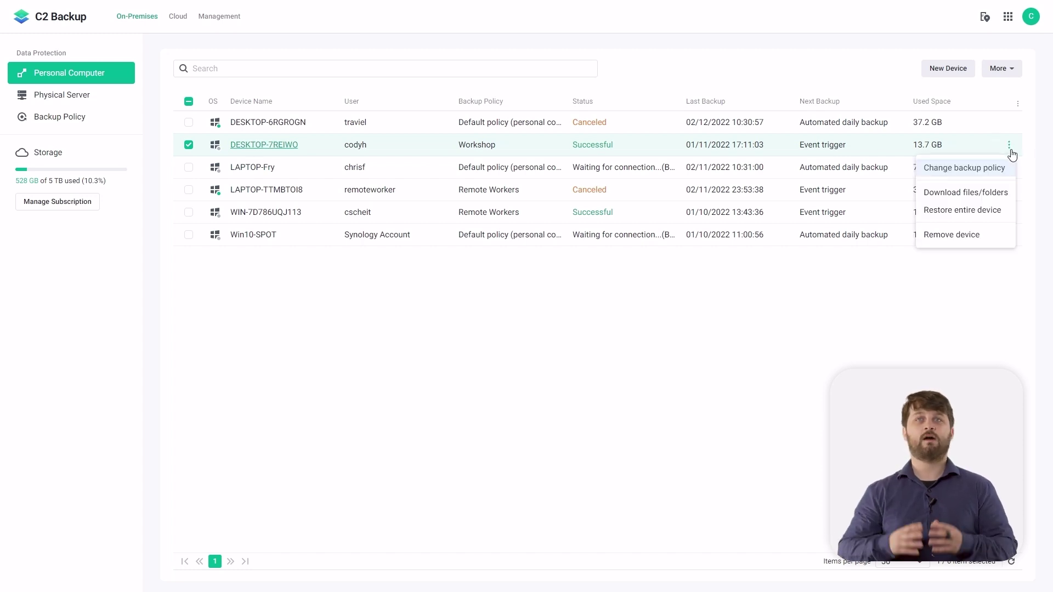
pyautogui.click(998, 192)
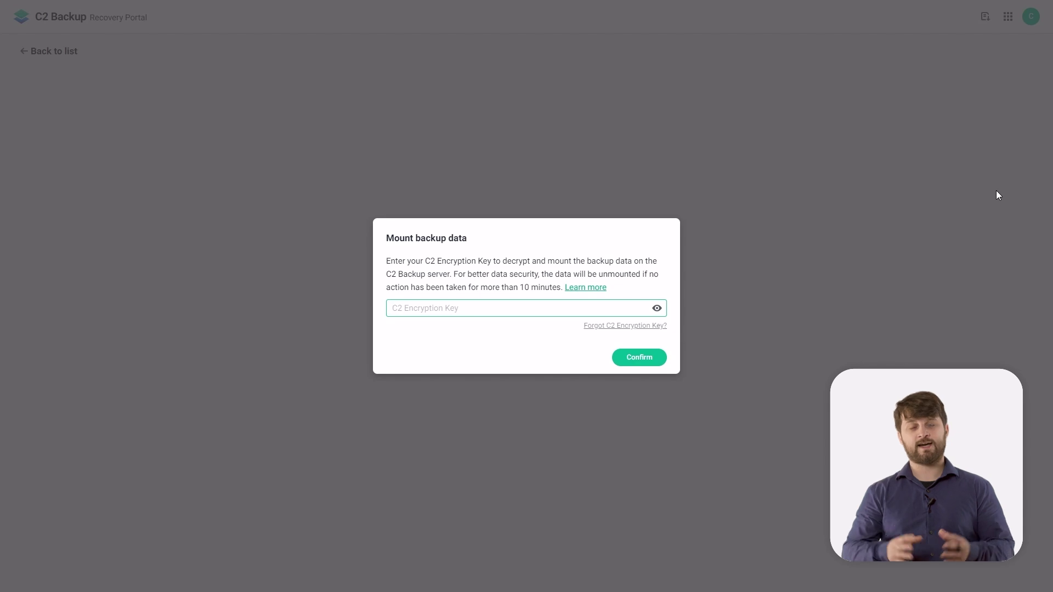
# - Mount DESKTOP-7REIWO's backup with the encryption key and mark C:/Users/Cody/Videos for download
pyautogui.hotkey('ctrl', 'v')
pyautogui.click(649, 363)
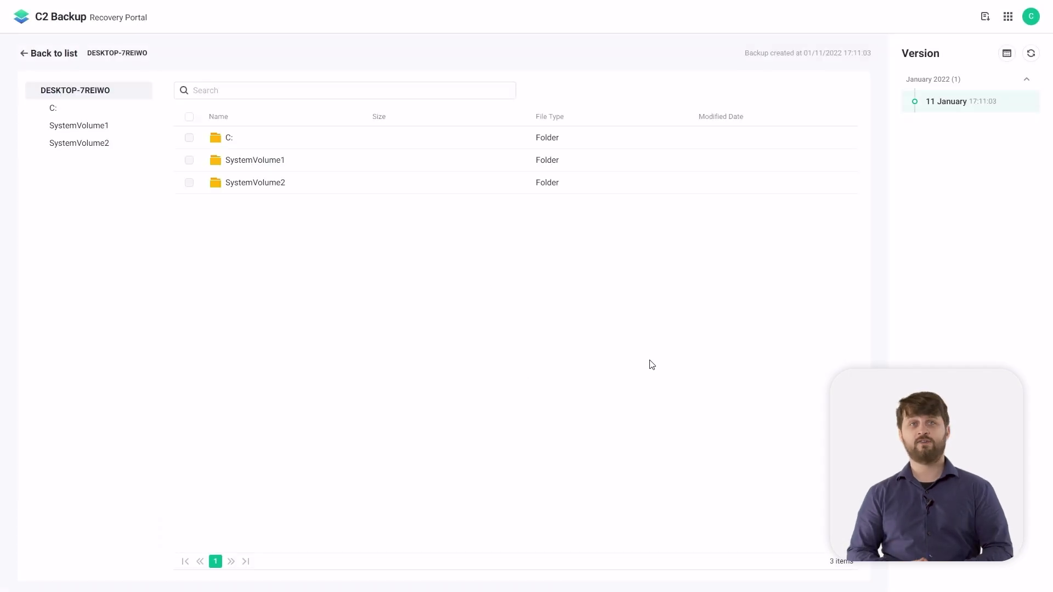
pyautogui.click(231, 140)
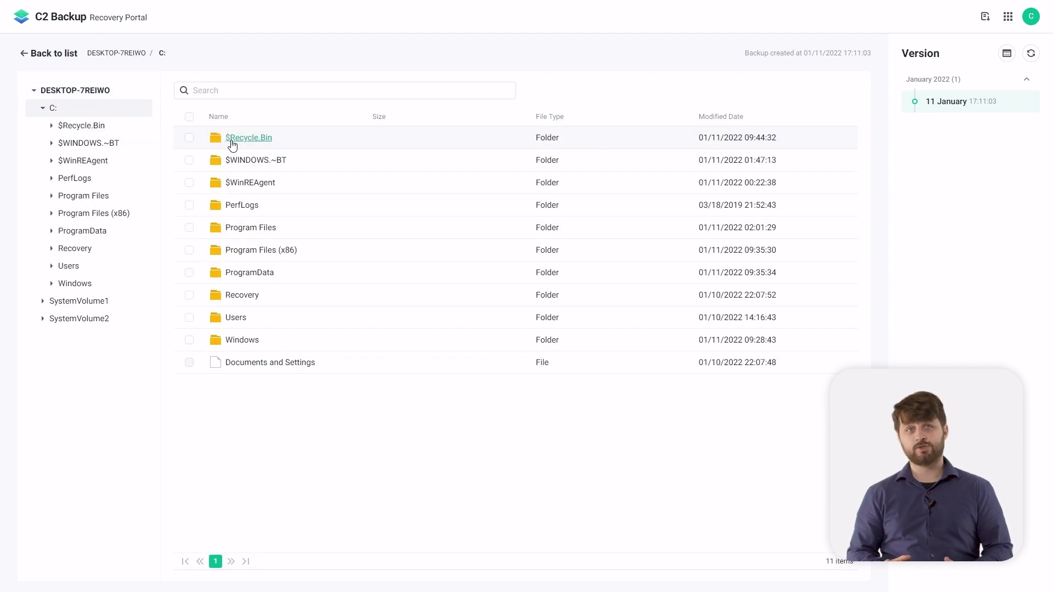
pyautogui.click(227, 317)
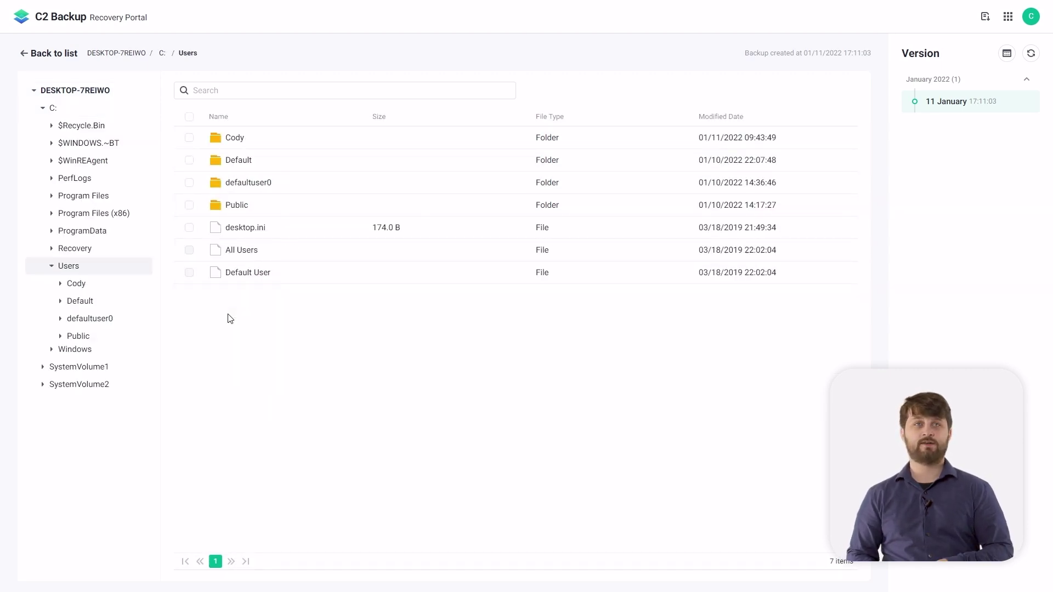
pyautogui.click(236, 144)
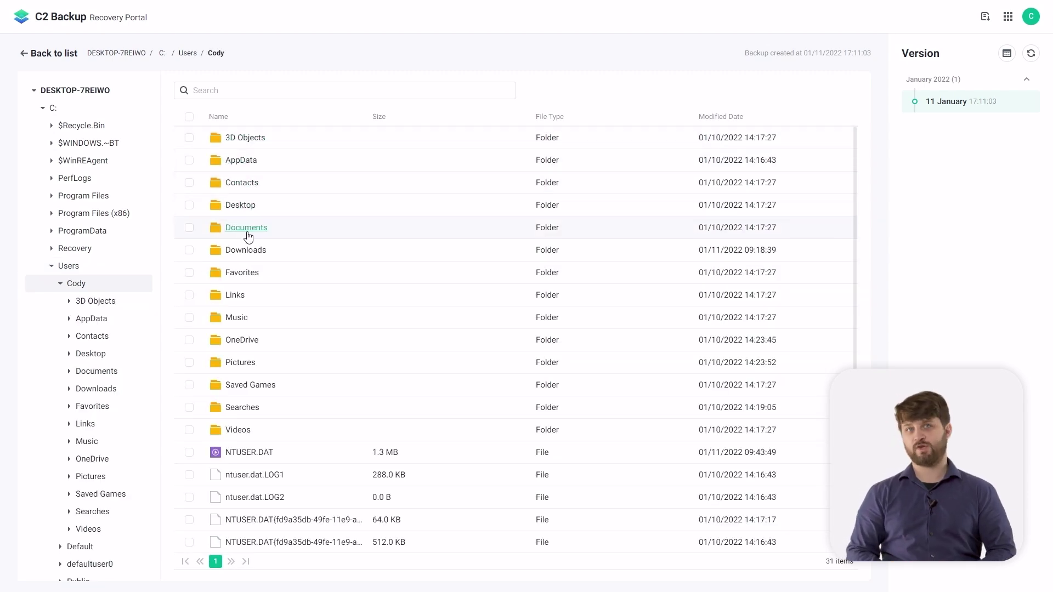
pyautogui.click(190, 430)
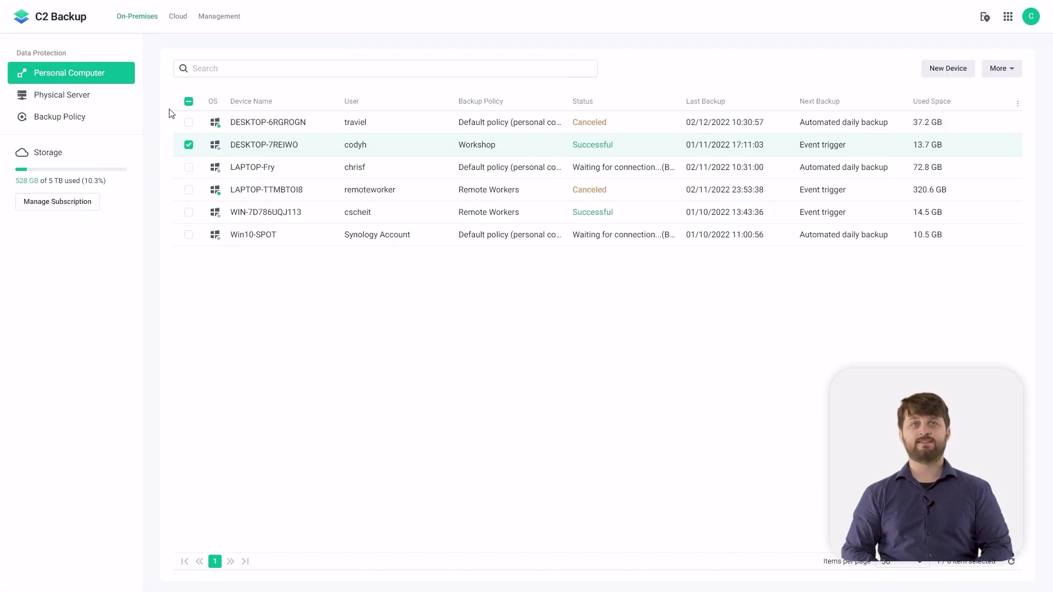
# - Review the Physical Server devices and the Workshop policy's settings, returning to the four-policy list
pyautogui.click(81, 100)
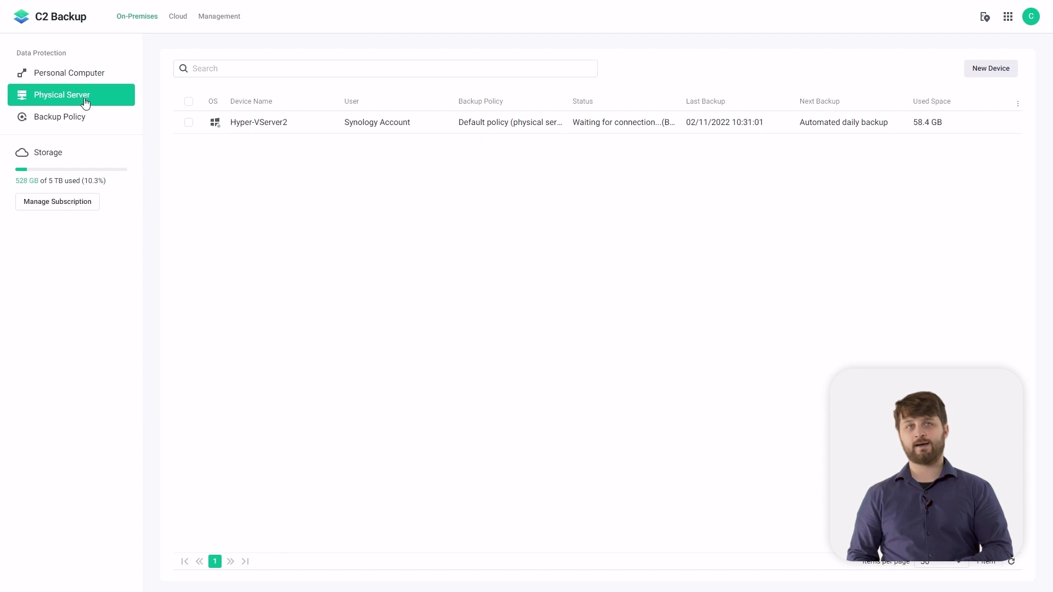
pyautogui.click(92, 119)
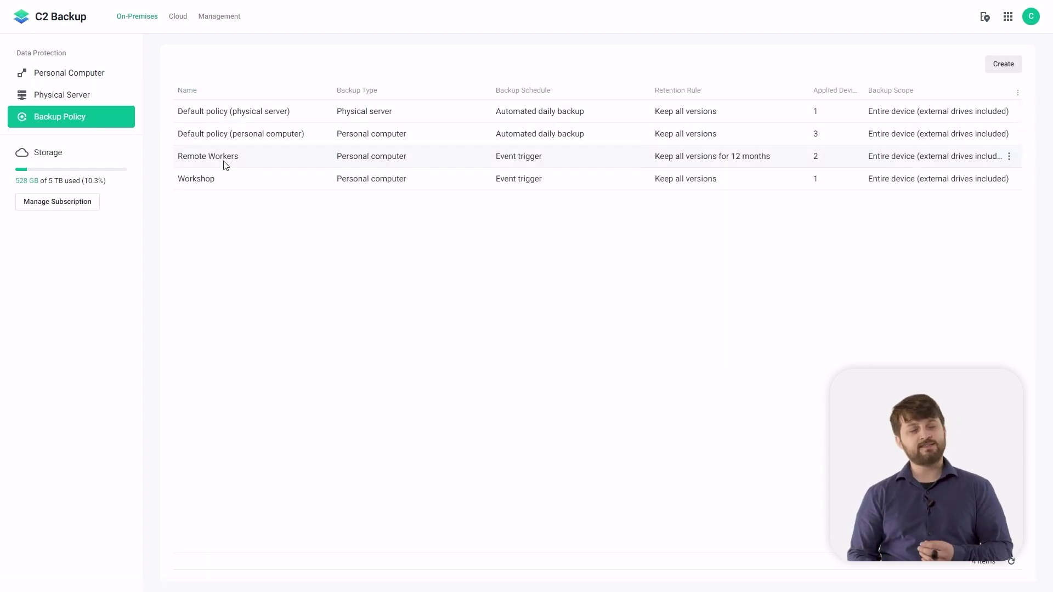
pyautogui.click(223, 185)
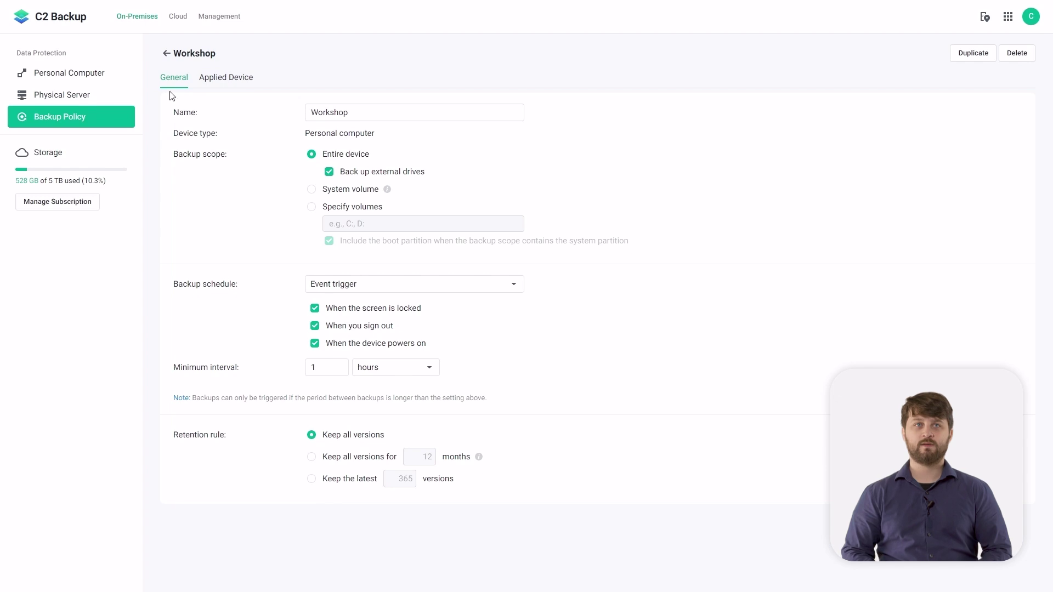
pyautogui.click(168, 54)
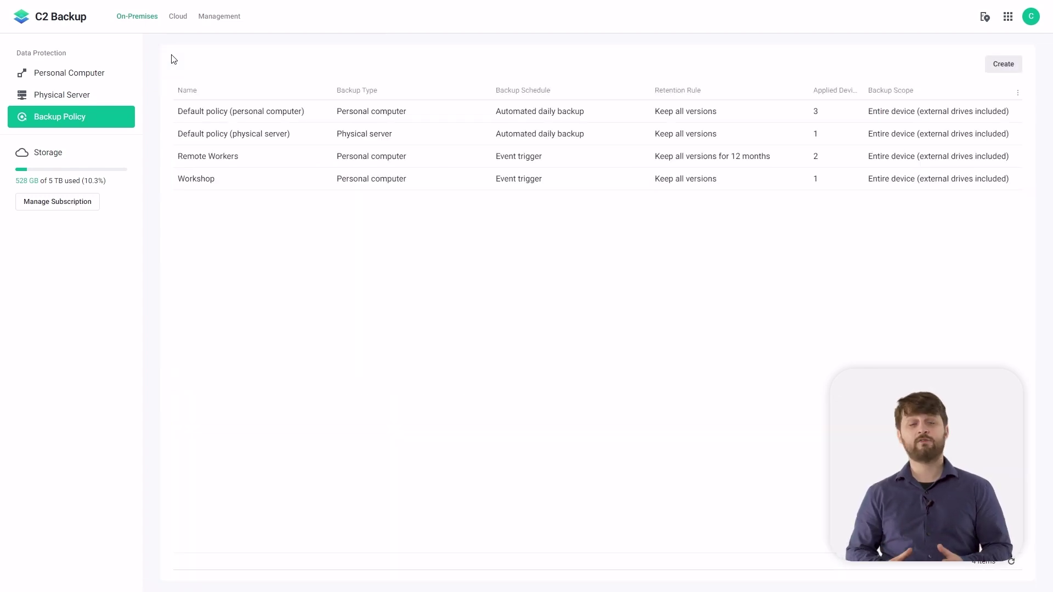
# - Read and close the Restore entire device instructions for DESKTOP-7REIWO
pyautogui.click(109, 77)
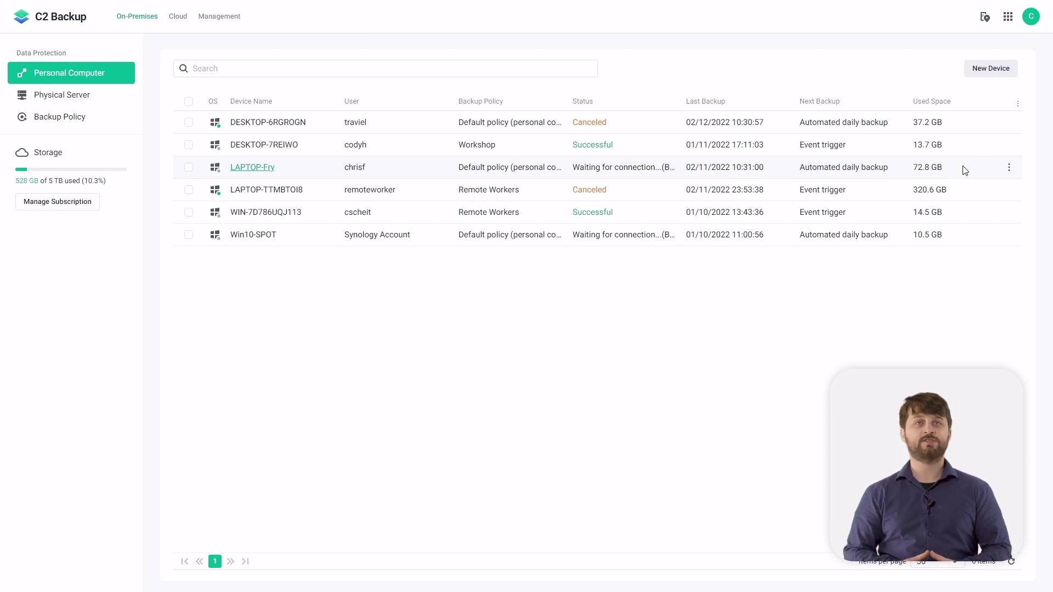
pyautogui.click(1007, 146)
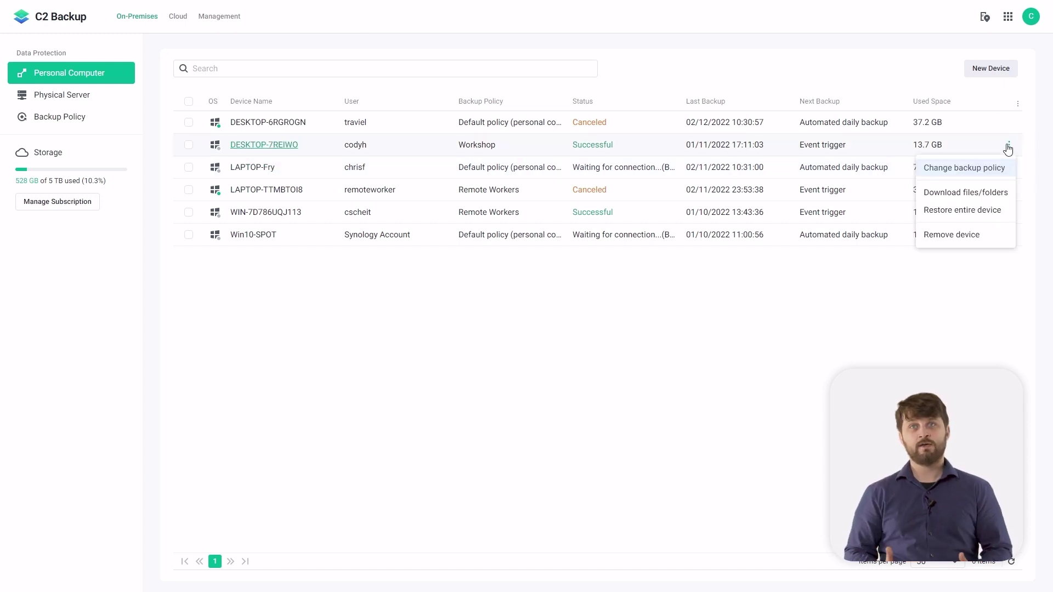
pyautogui.click(990, 211)
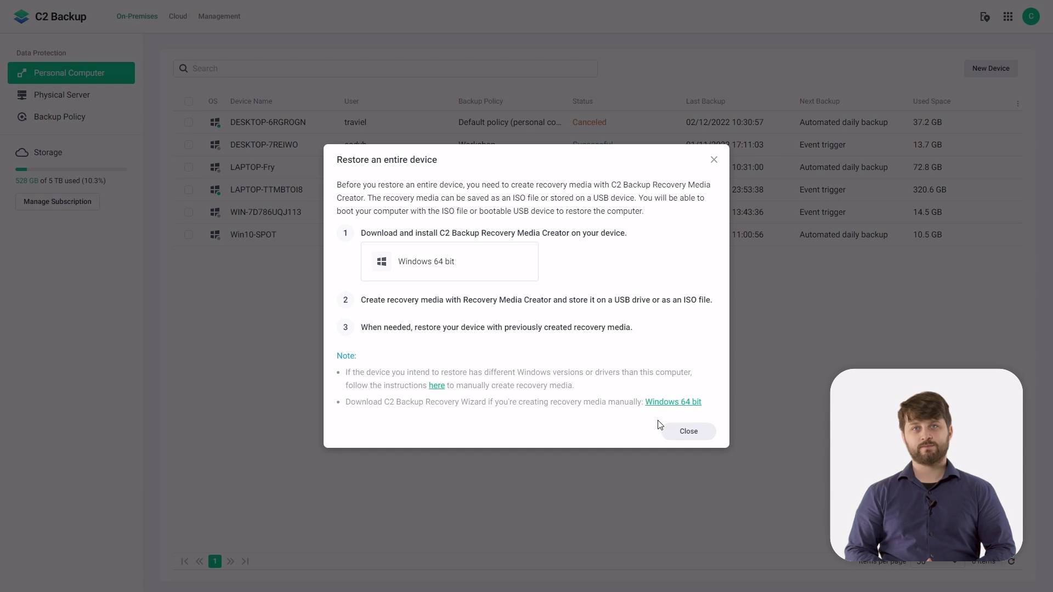
pyautogui.click(682, 431)
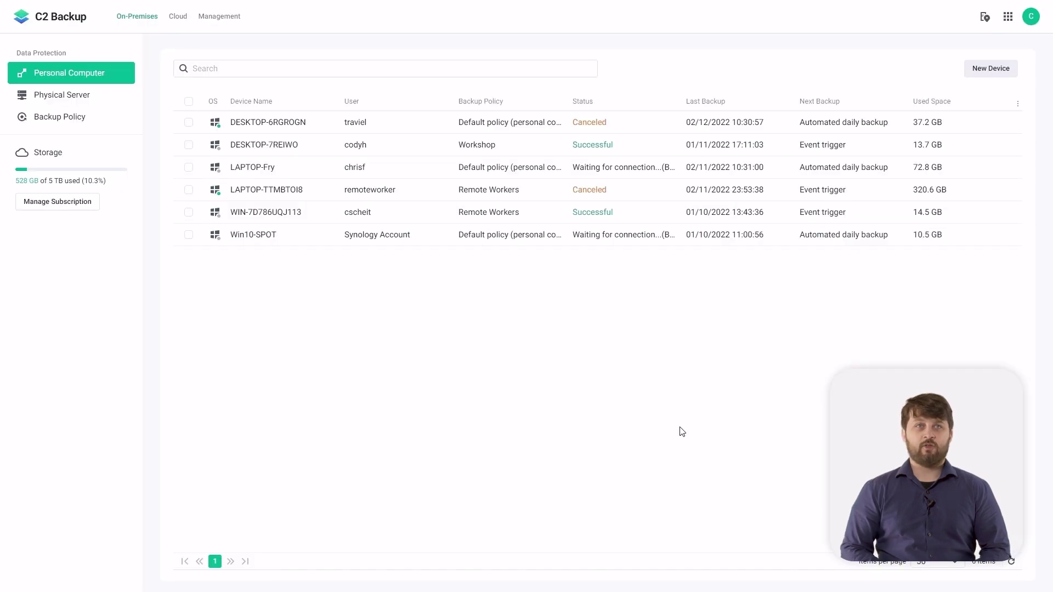
pyautogui.click(179, 21)
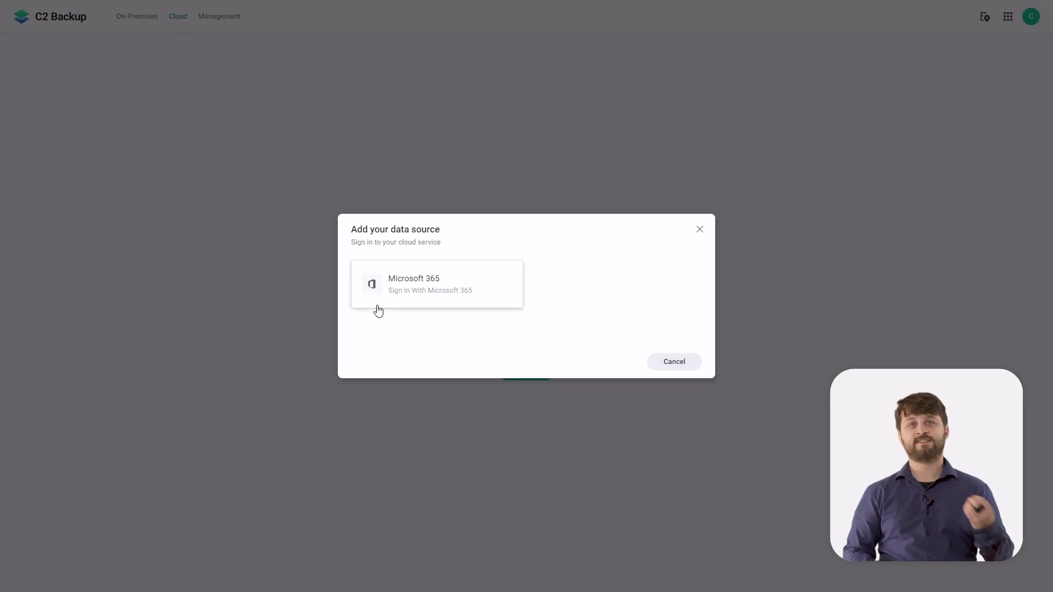
# - Dismiss the empty Cloud page's data-source prompt and view Management's six activated users and UPN info
pyautogui.click(699, 229)
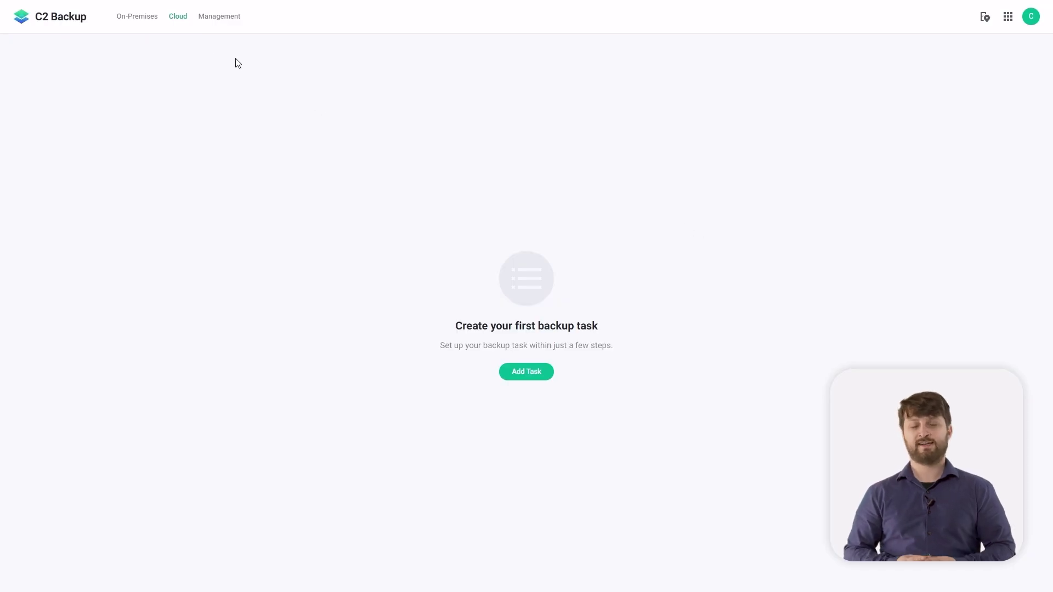
pyautogui.click(201, 22)
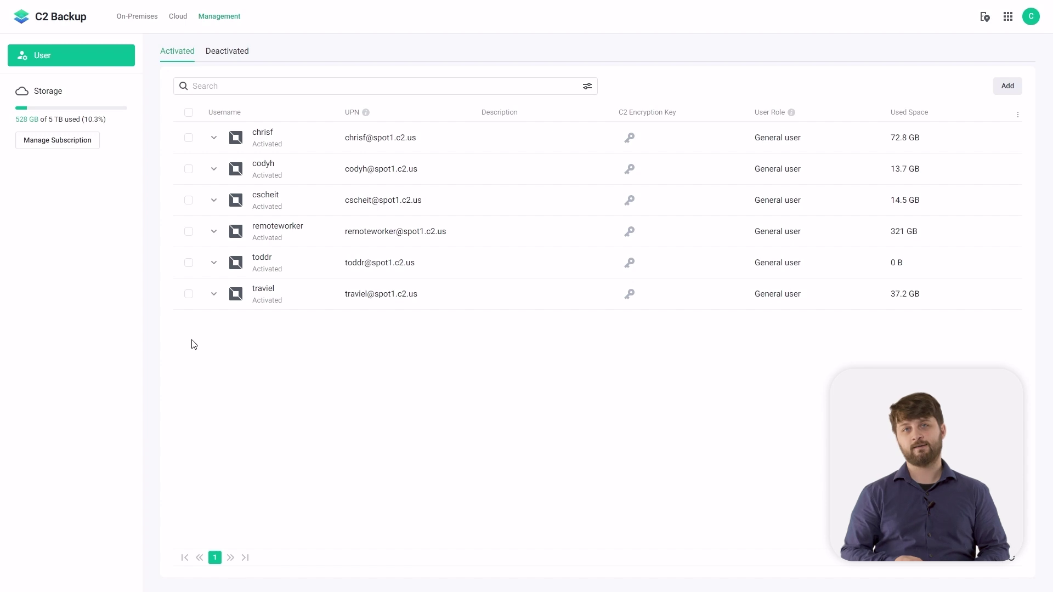
pyautogui.moveTo(367, 117)
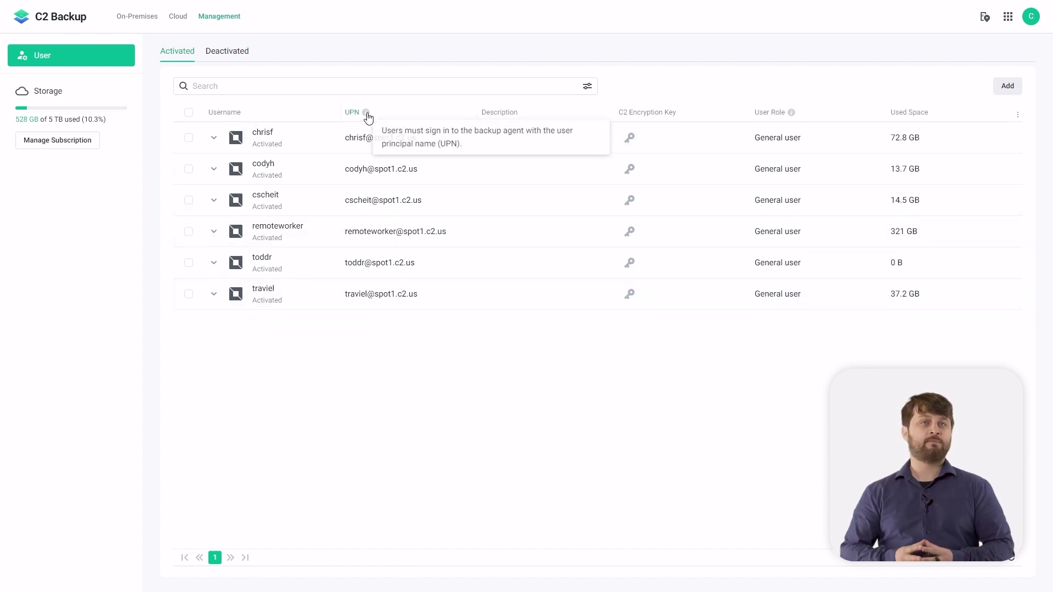